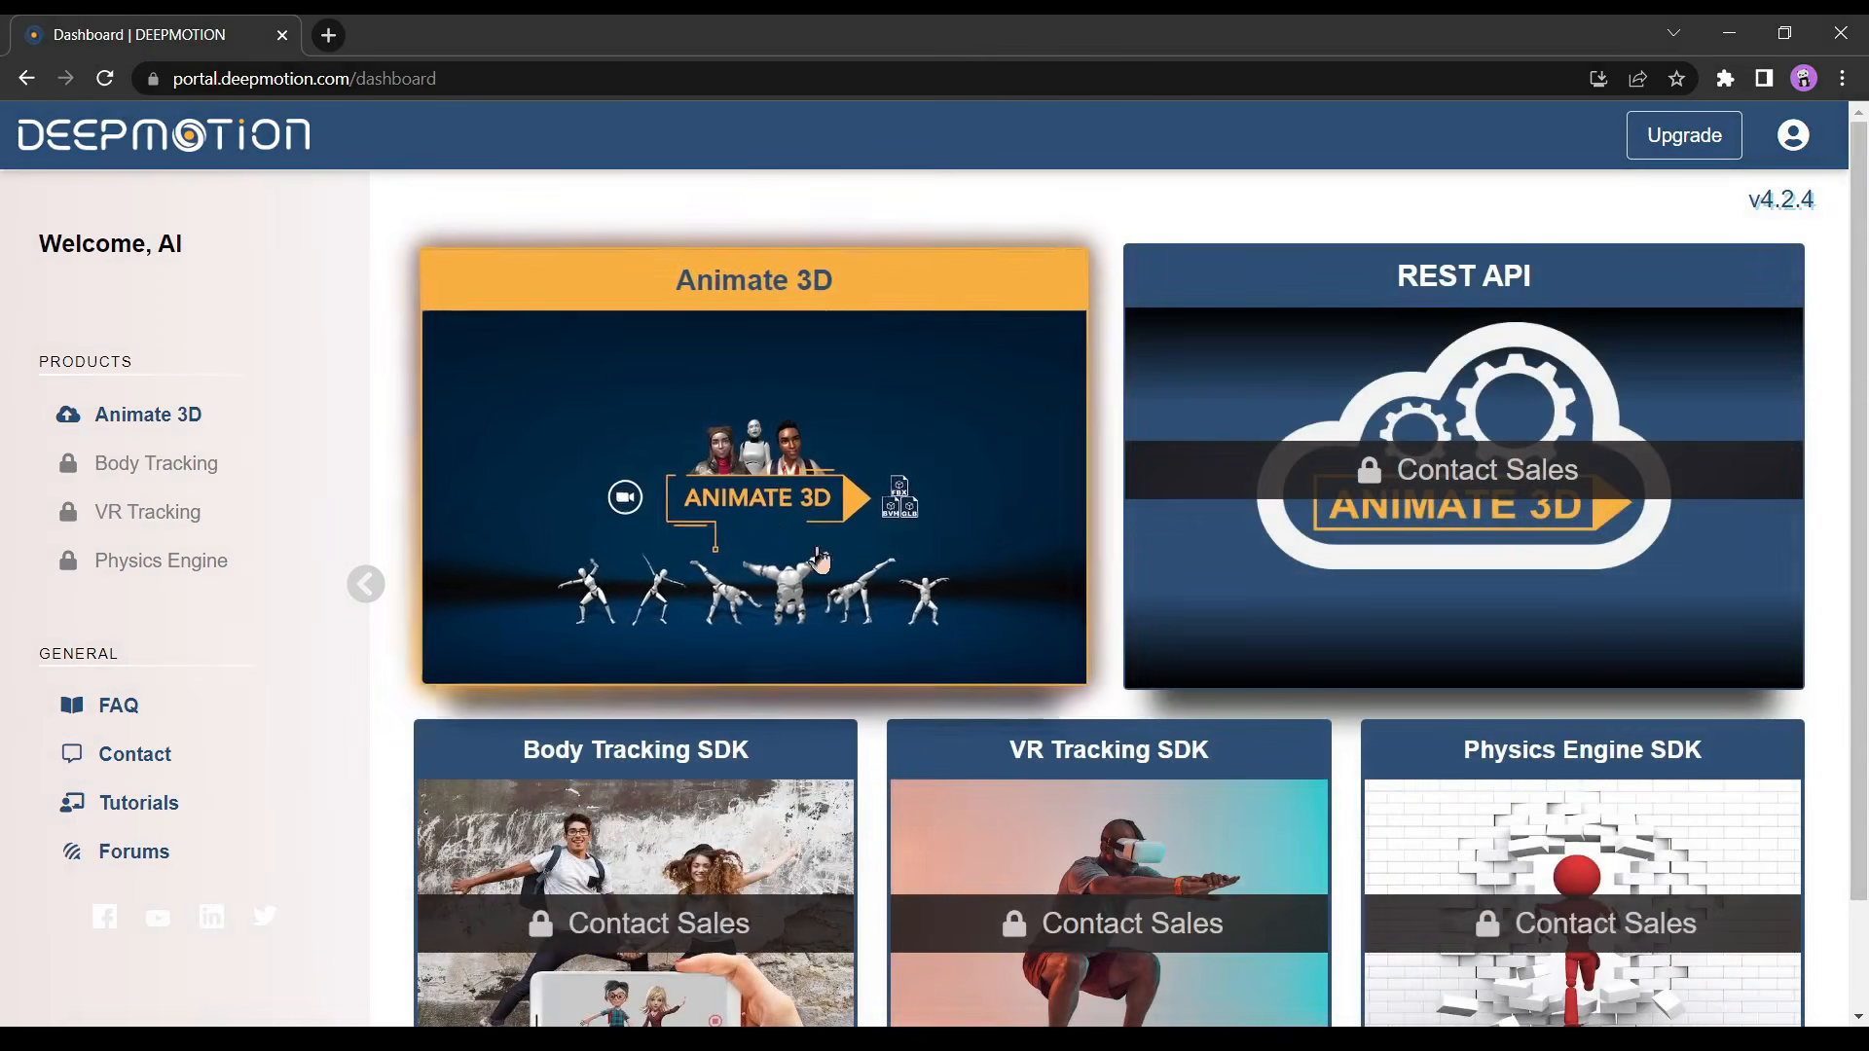
Open Animate 3D from the dashboard and skip the new animation guide.
click(848, 516)
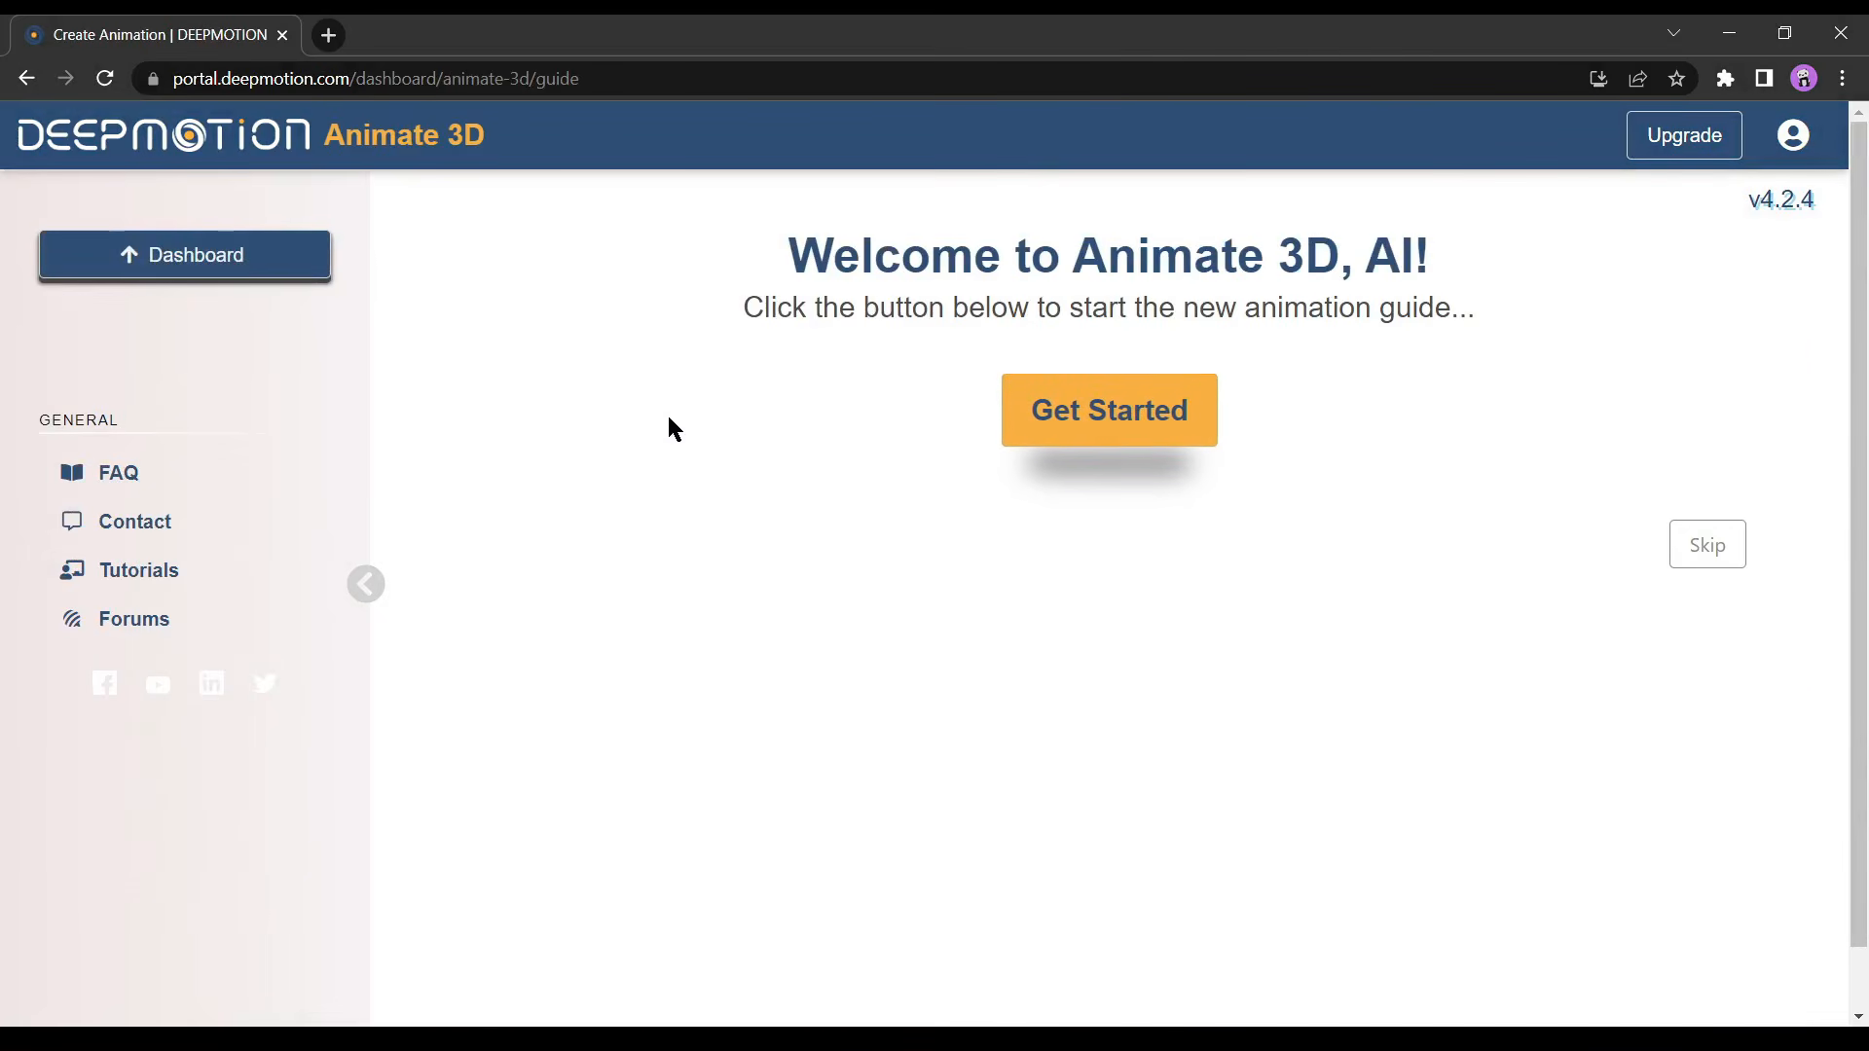
click(1132, 445)
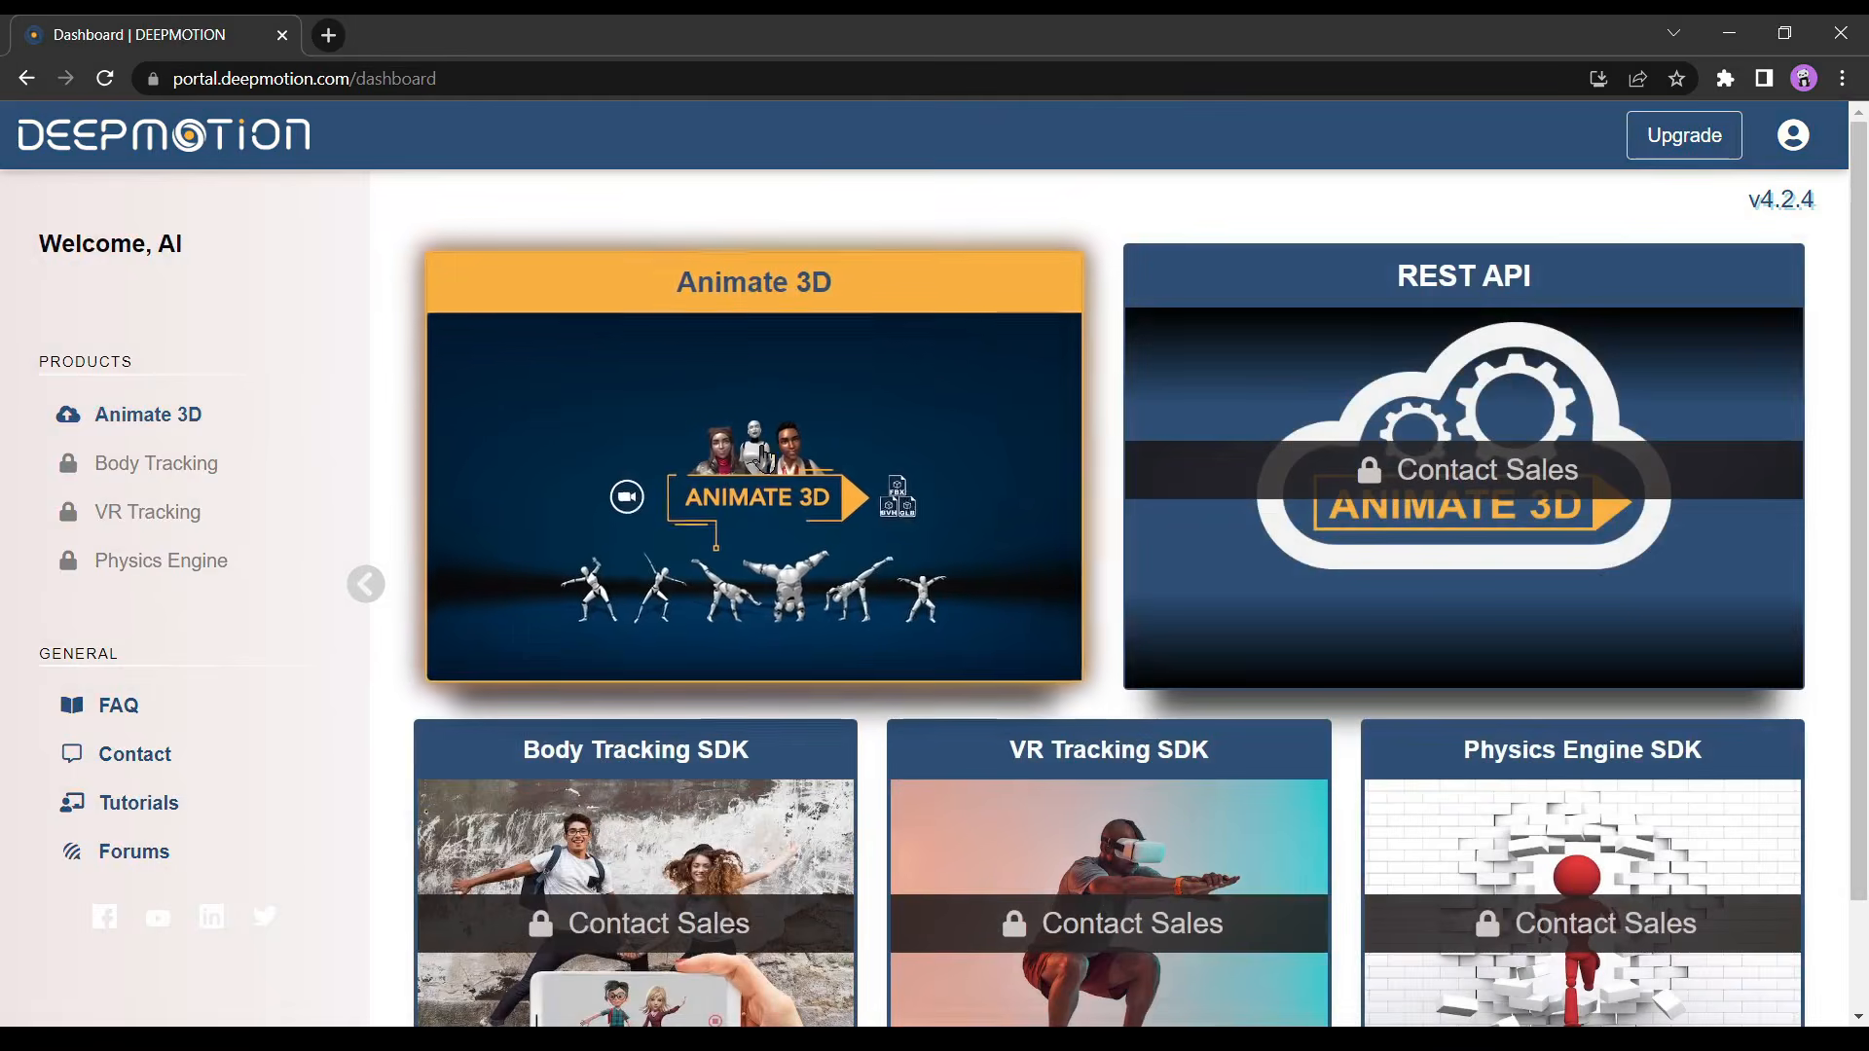
click(764, 456)
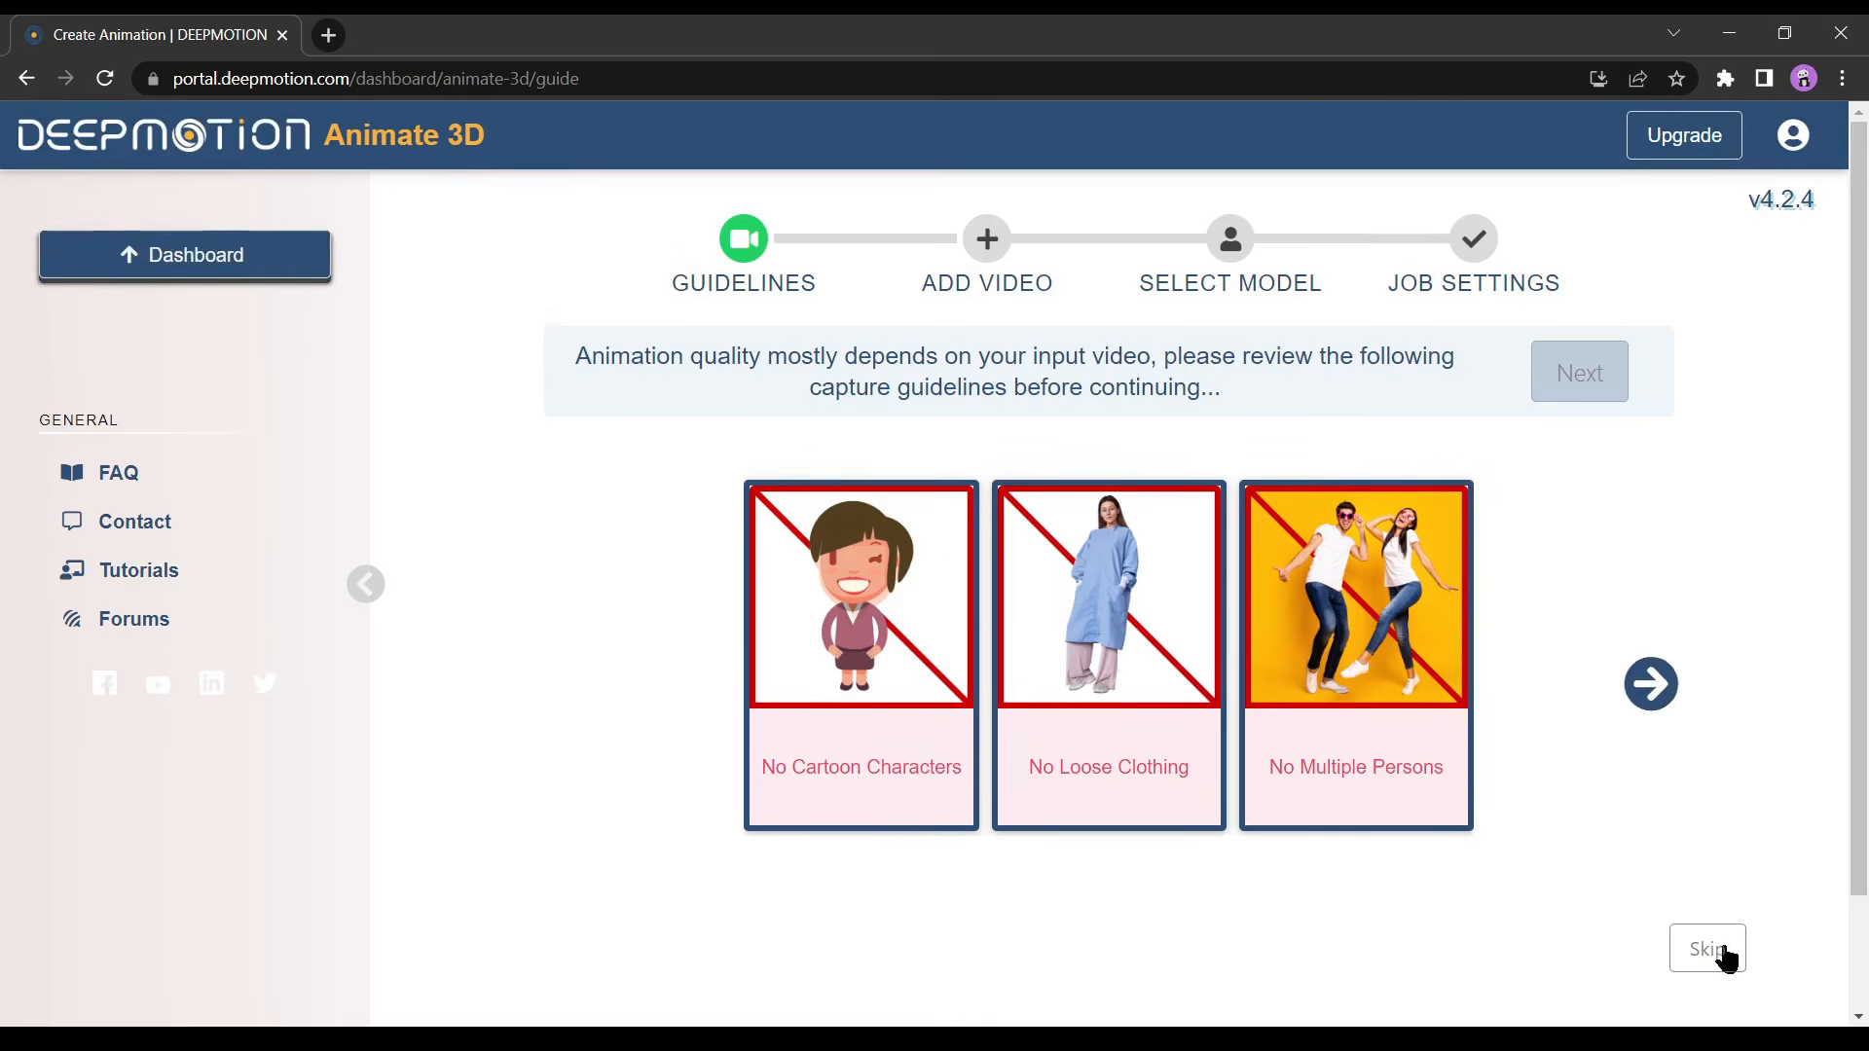
click(1722, 951)
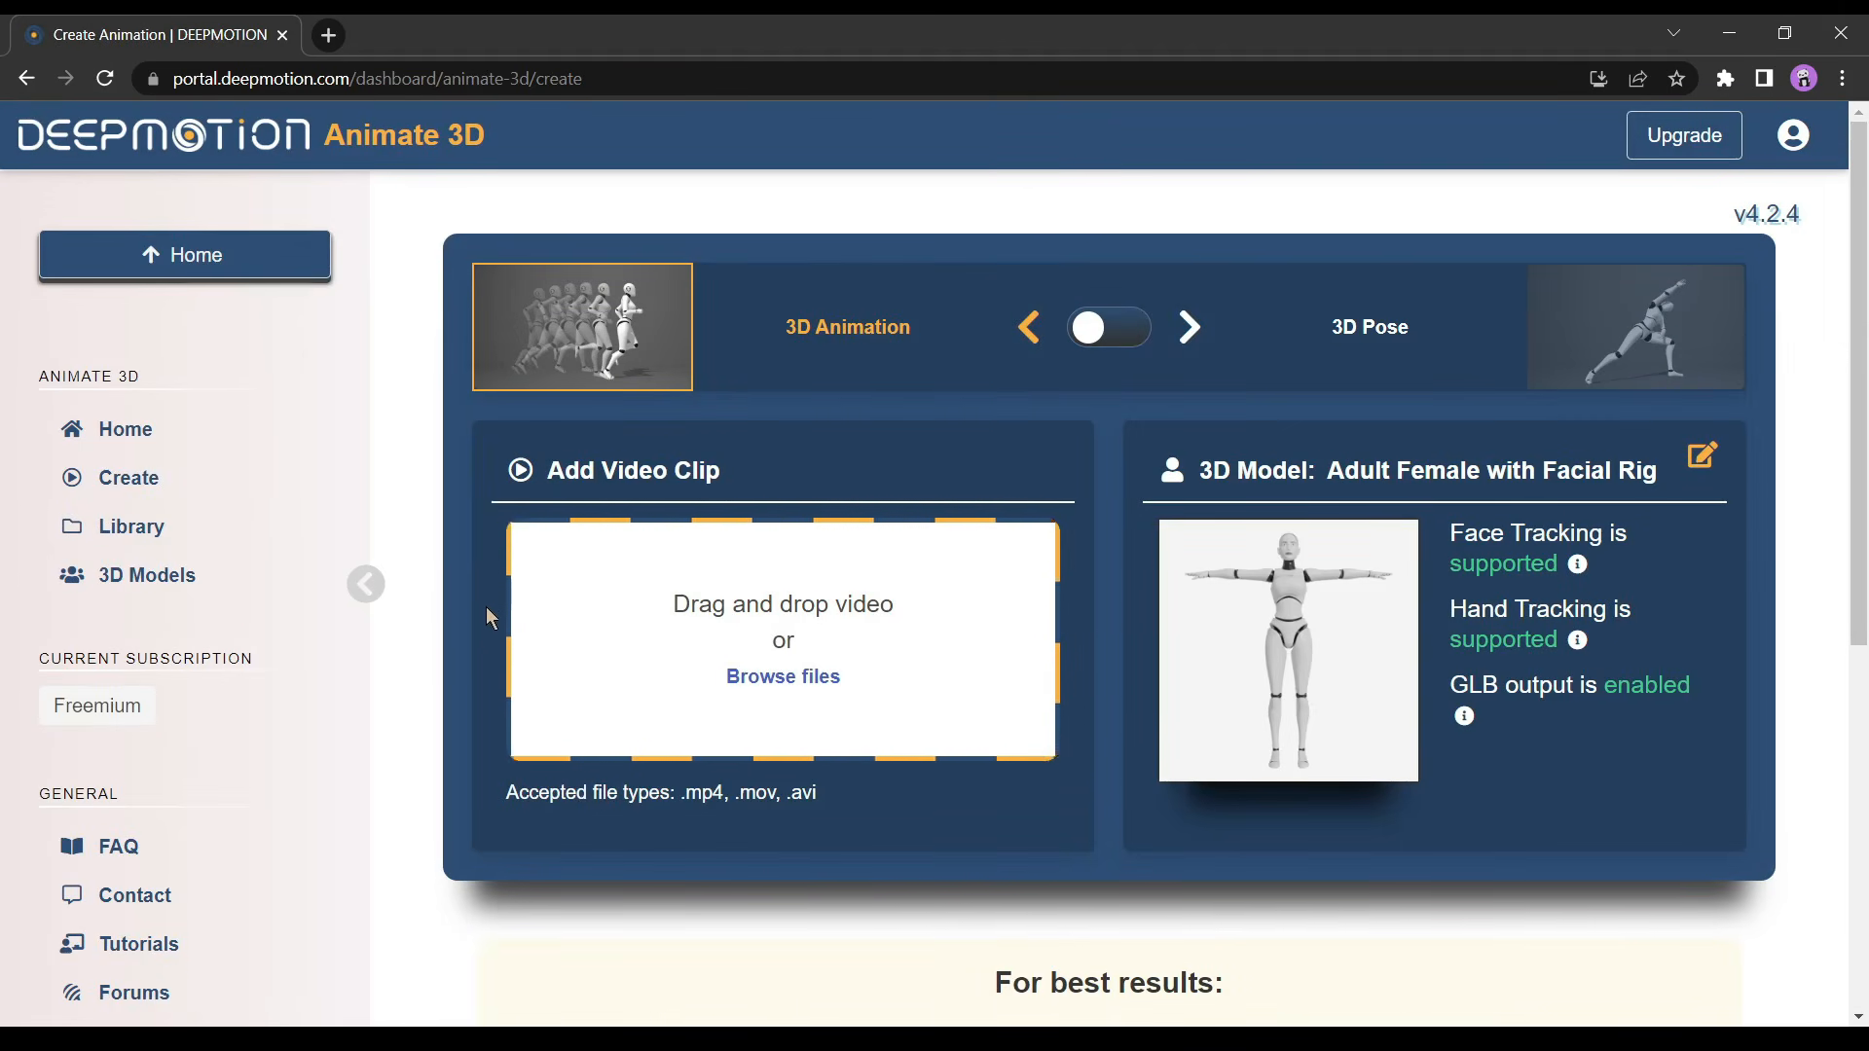
Open the 3D Models page, check the model upload option, and start creating a stylized Ready Player Me avatar.
click(153, 594)
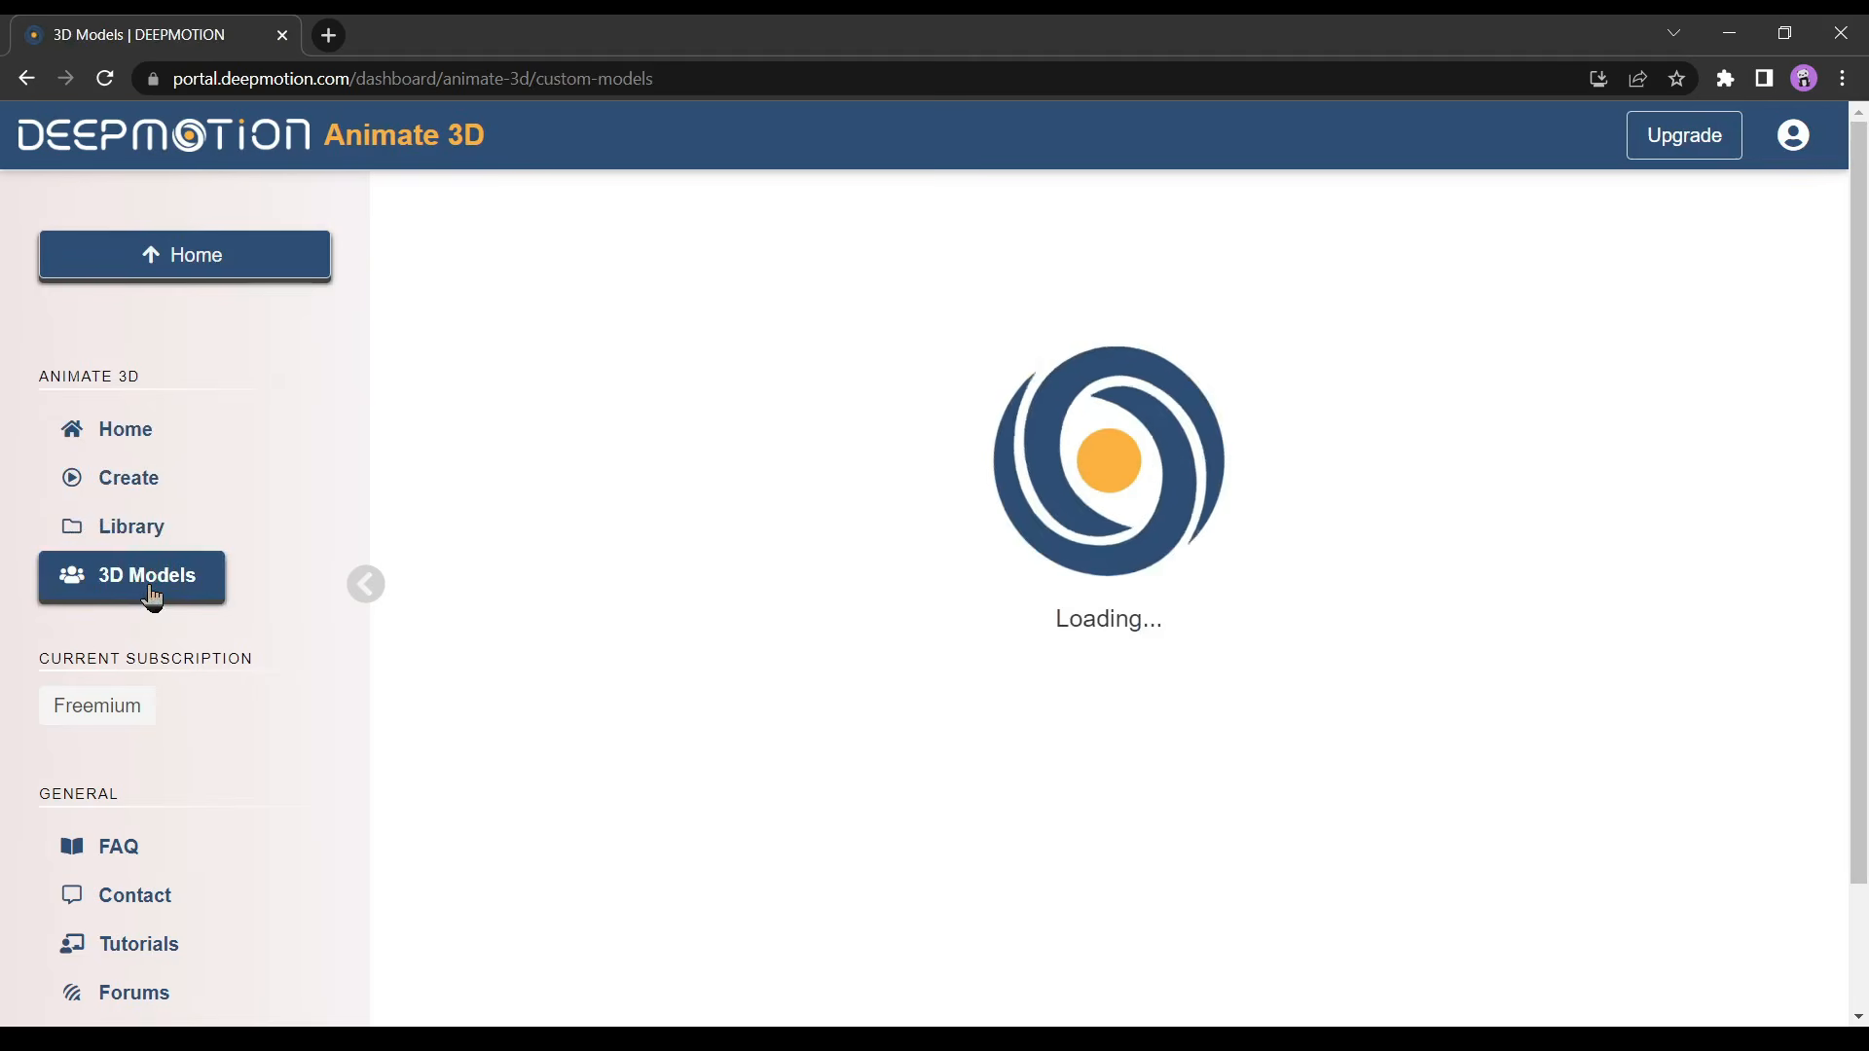
scroll(721, 585, down, 3)
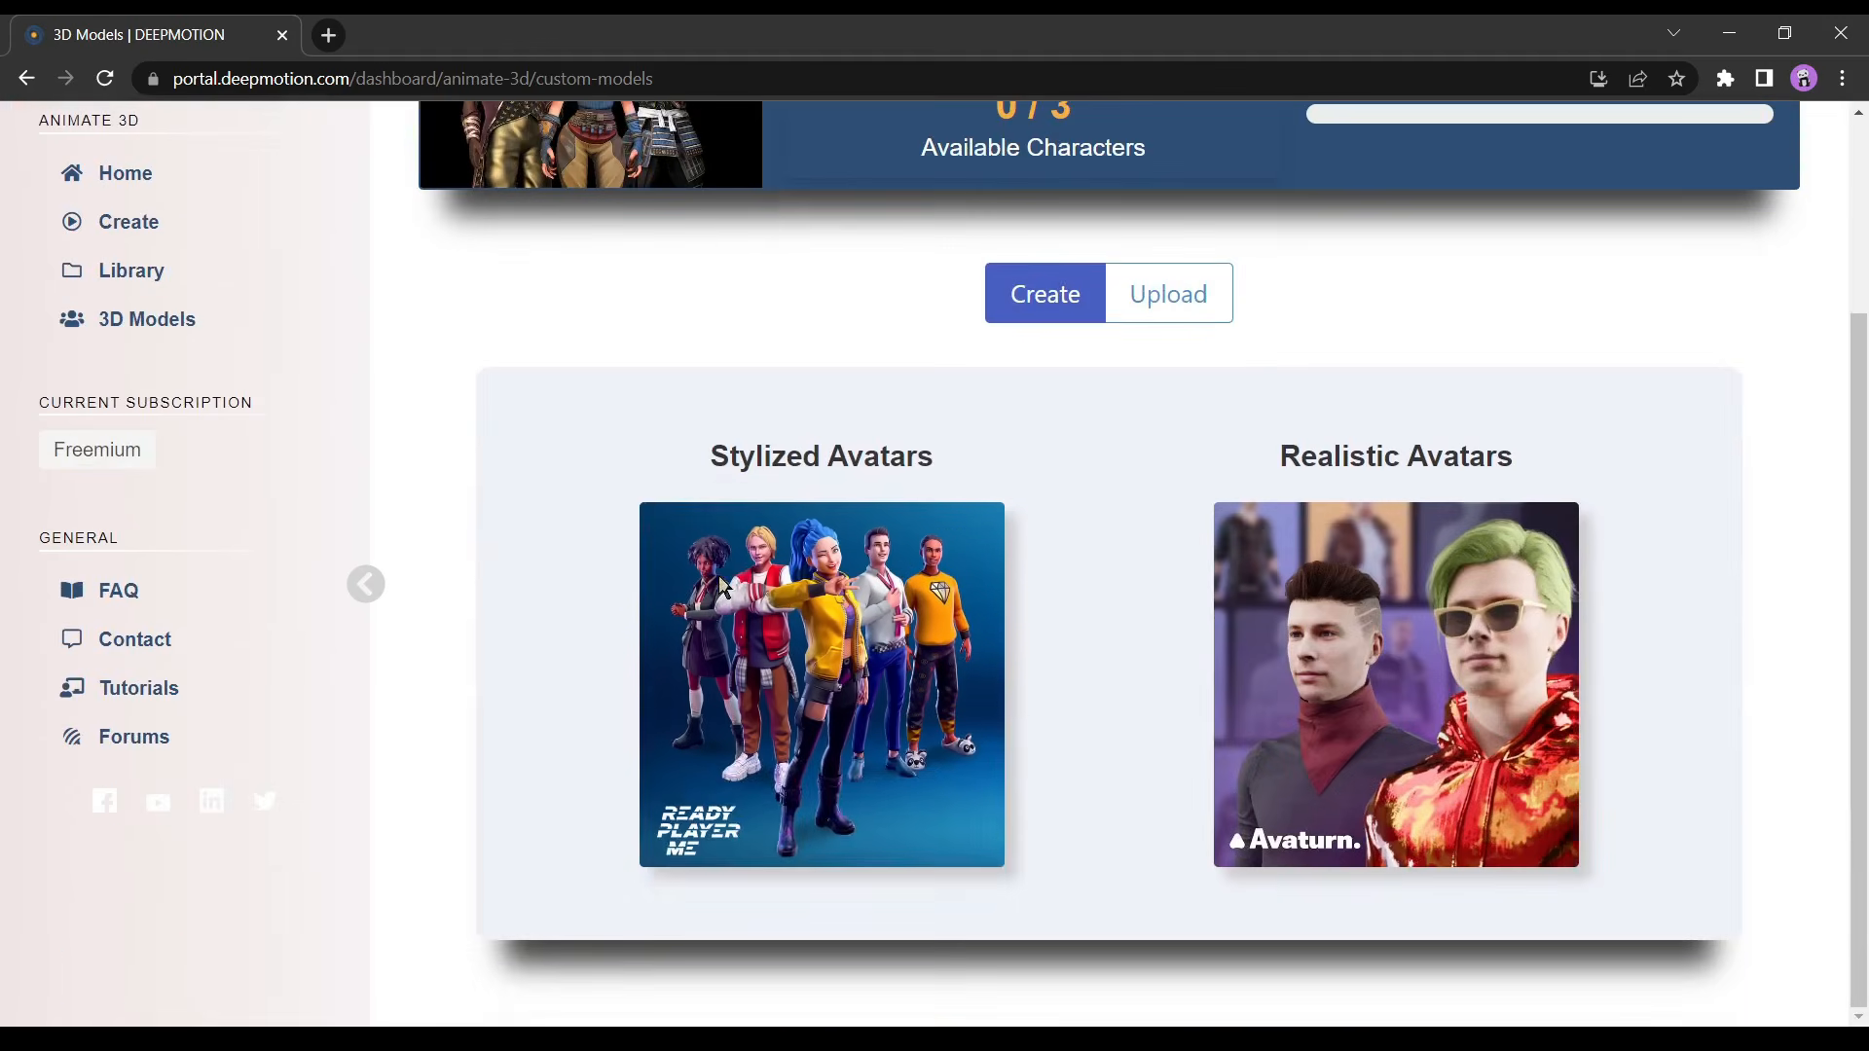
scroll(1188, 559, up, 3)
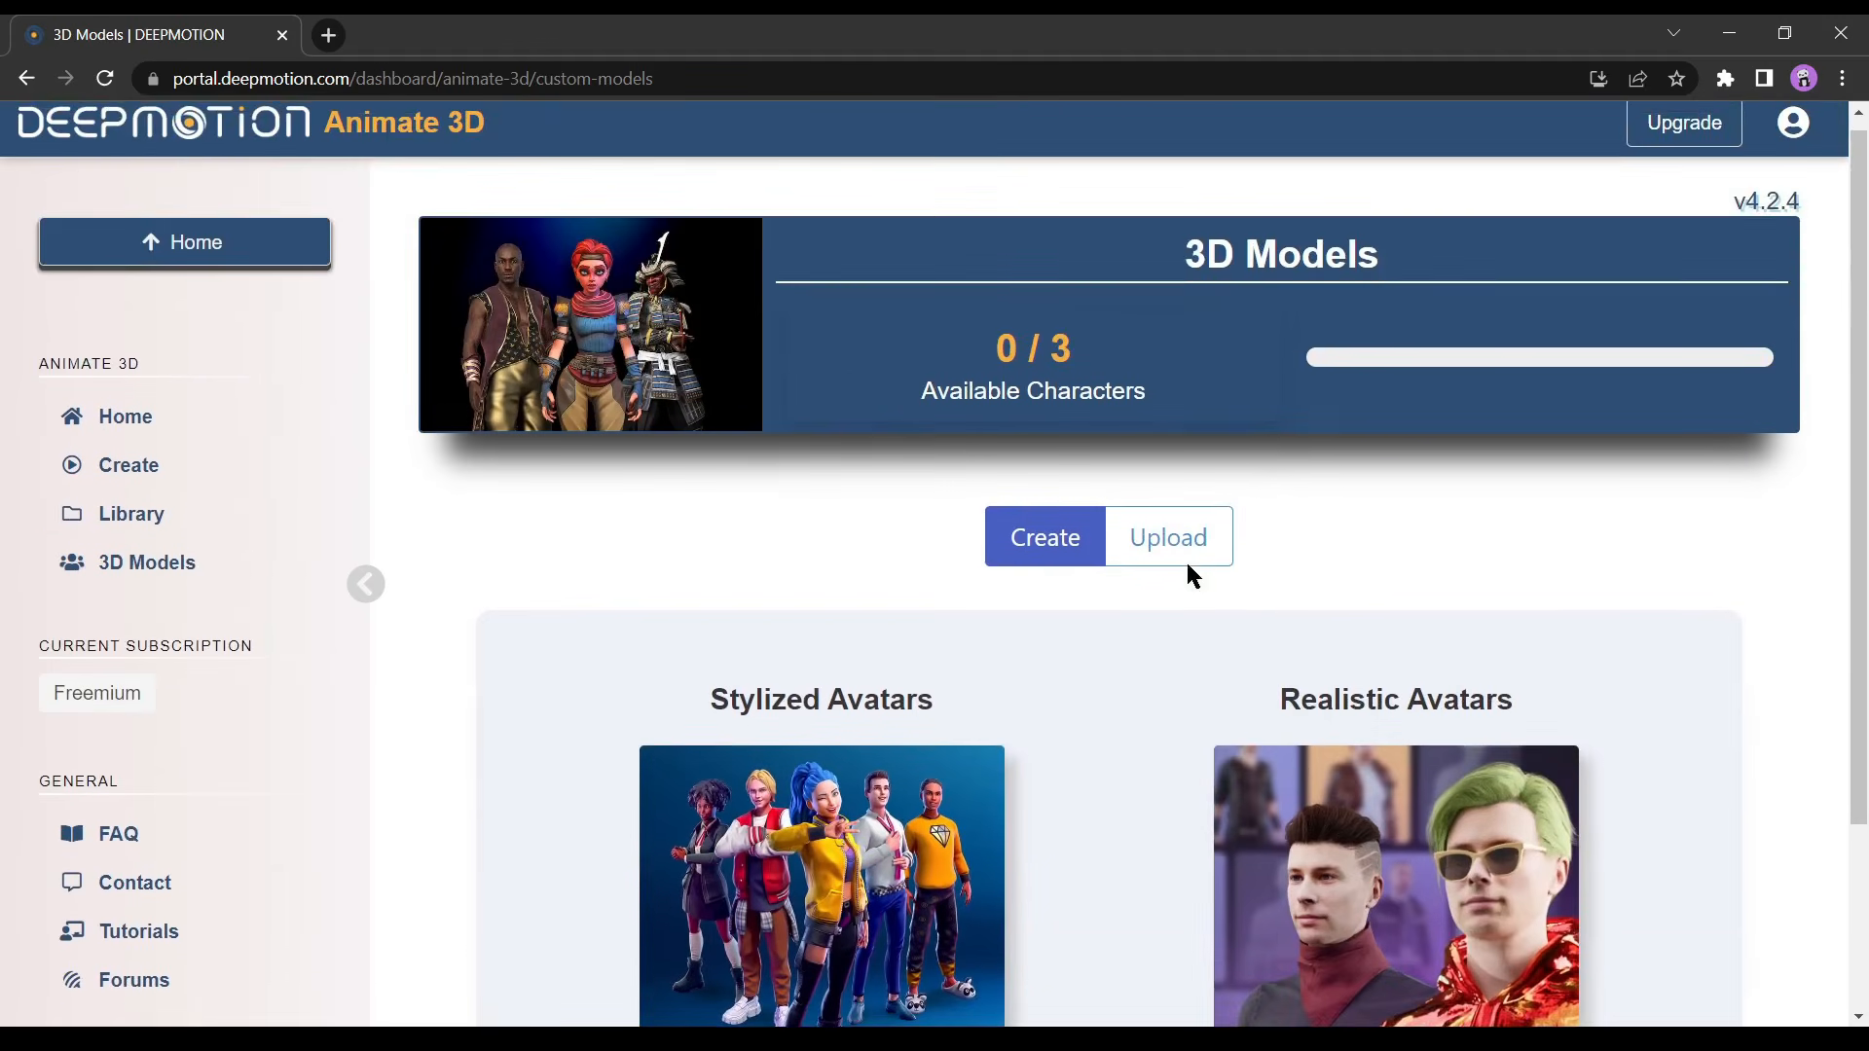
click(1178, 540)
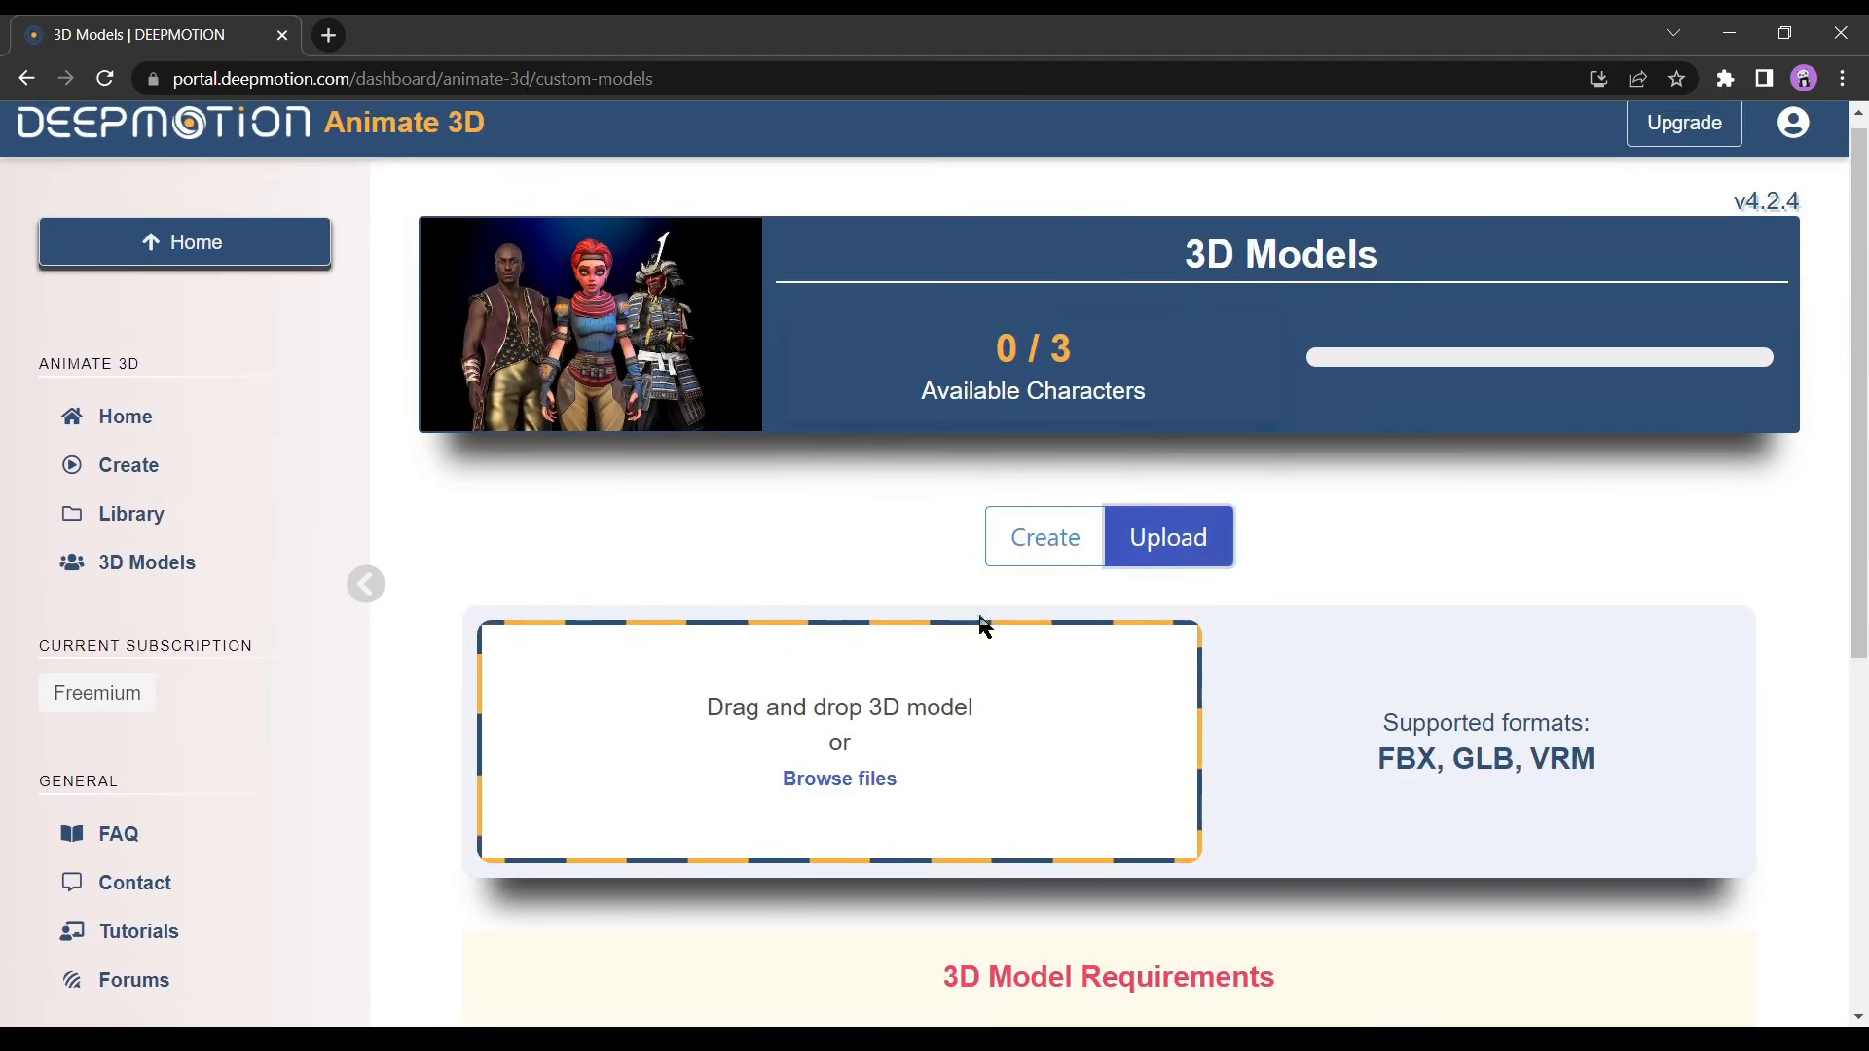
click(1065, 546)
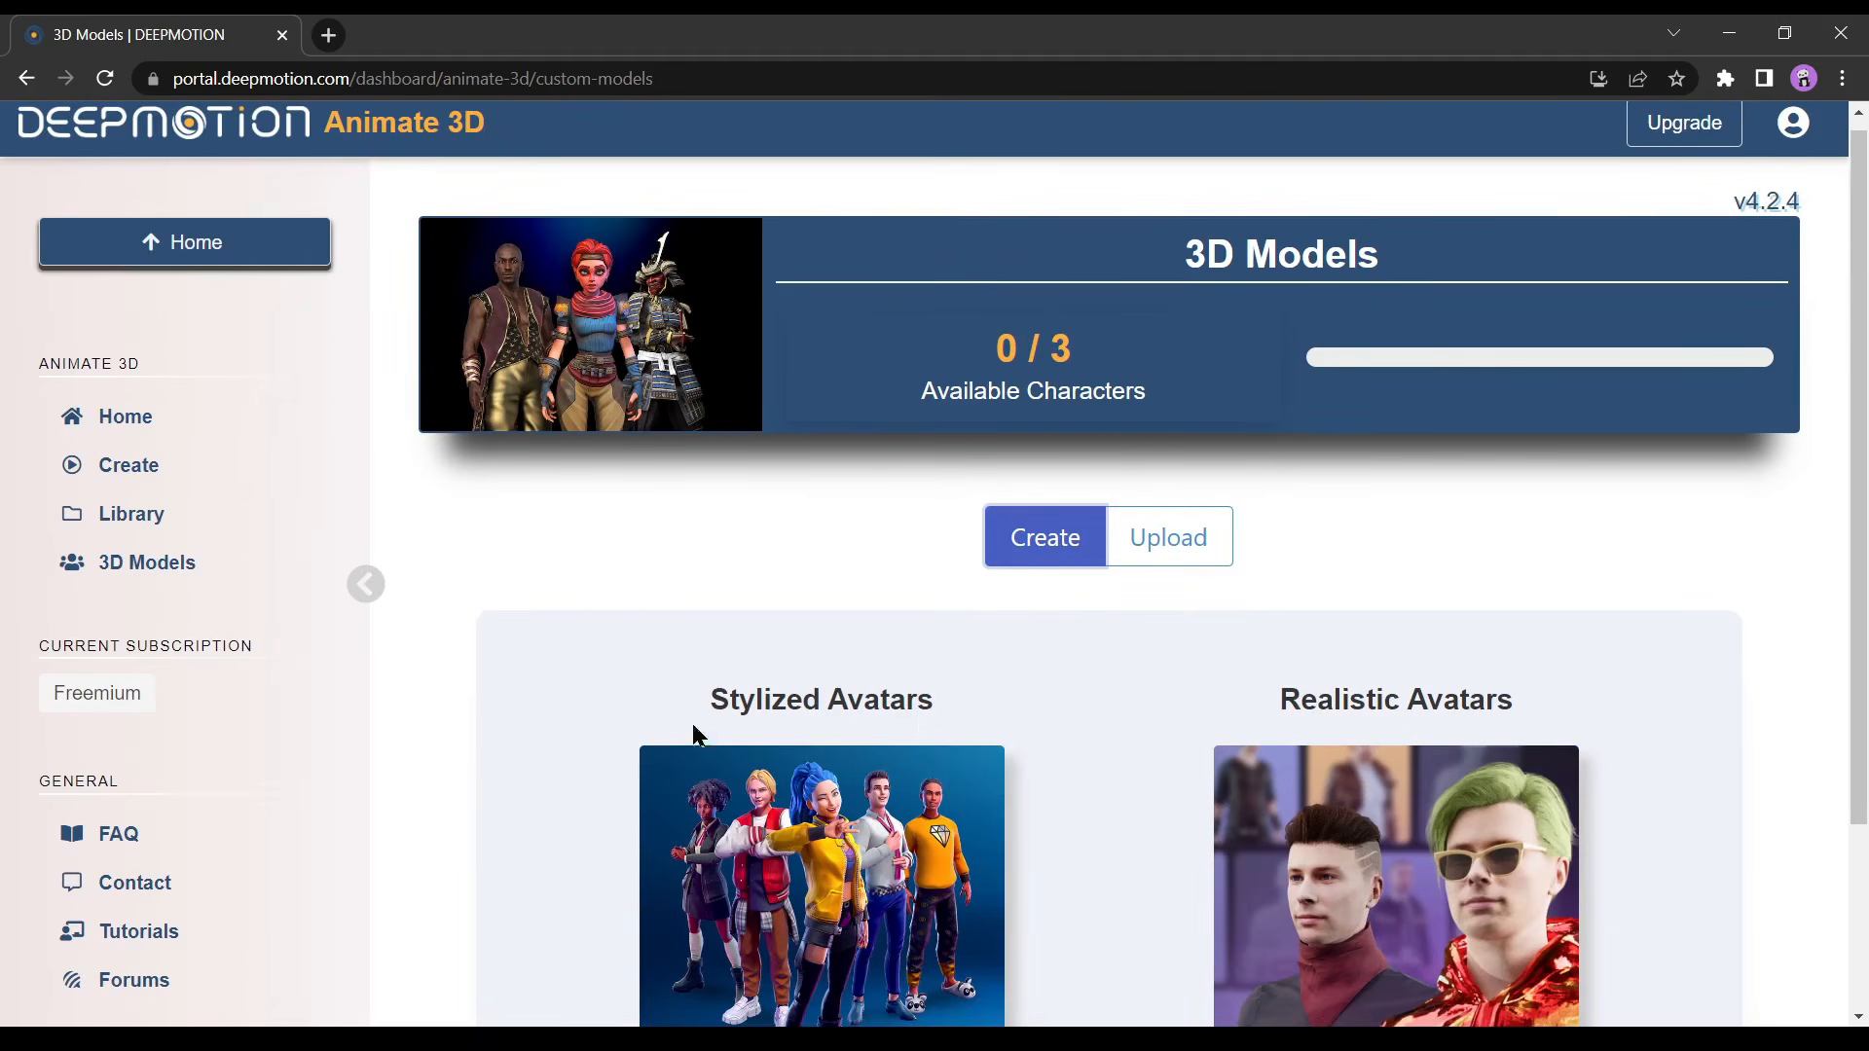
scroll(909, 716, down, 3)
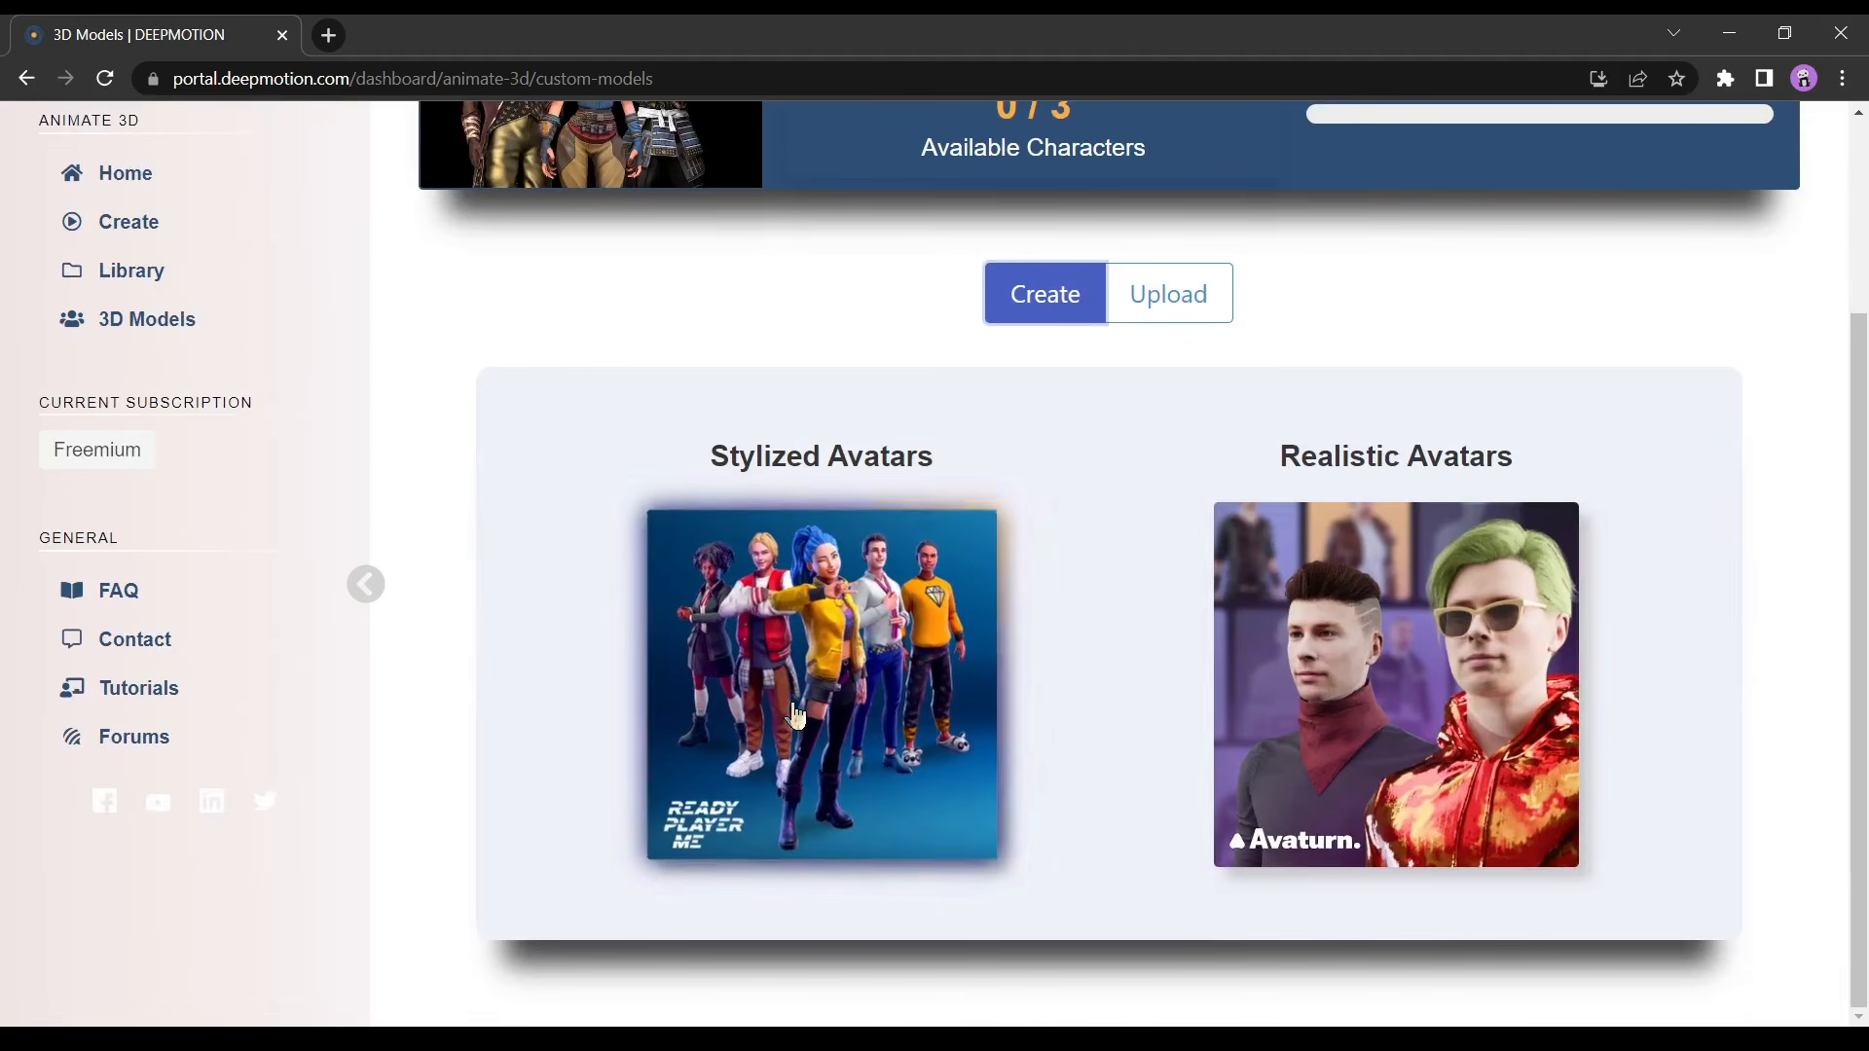
click(796, 745)
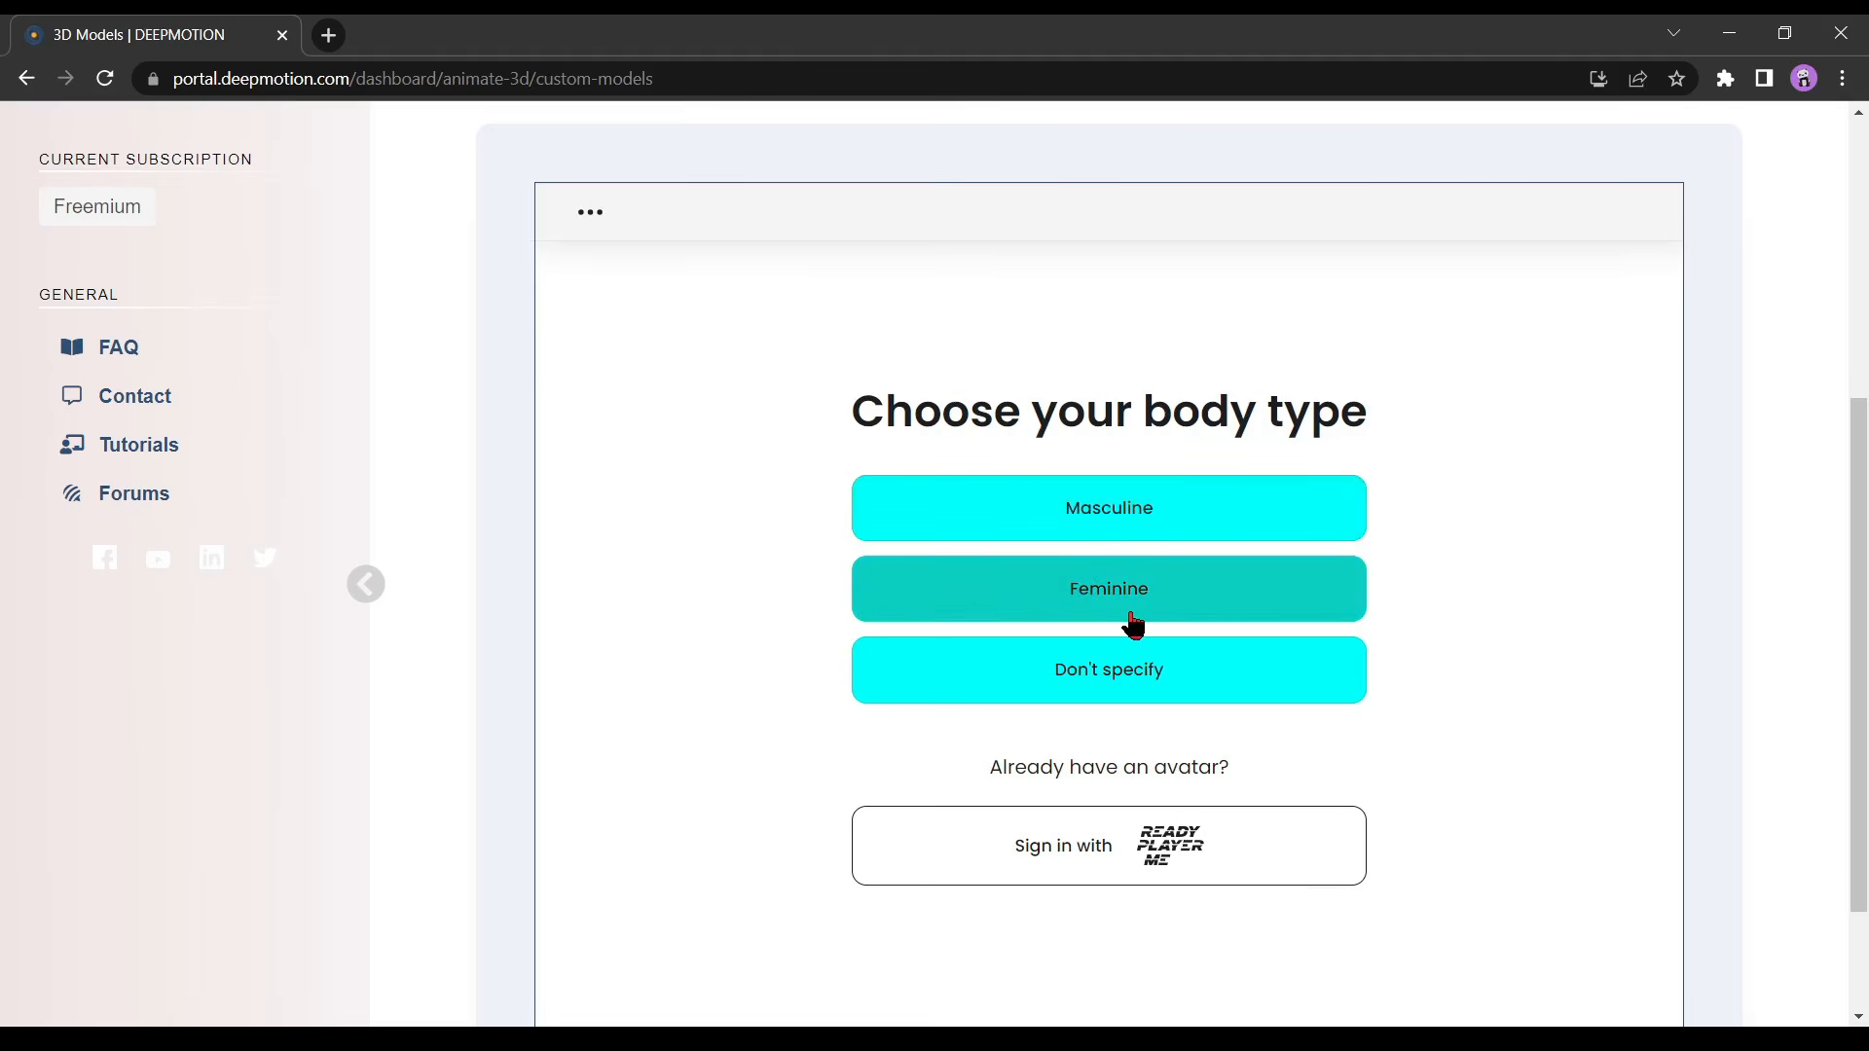
Choose the feminine body type for the avatar and continue without a photo.
click(1164, 679)
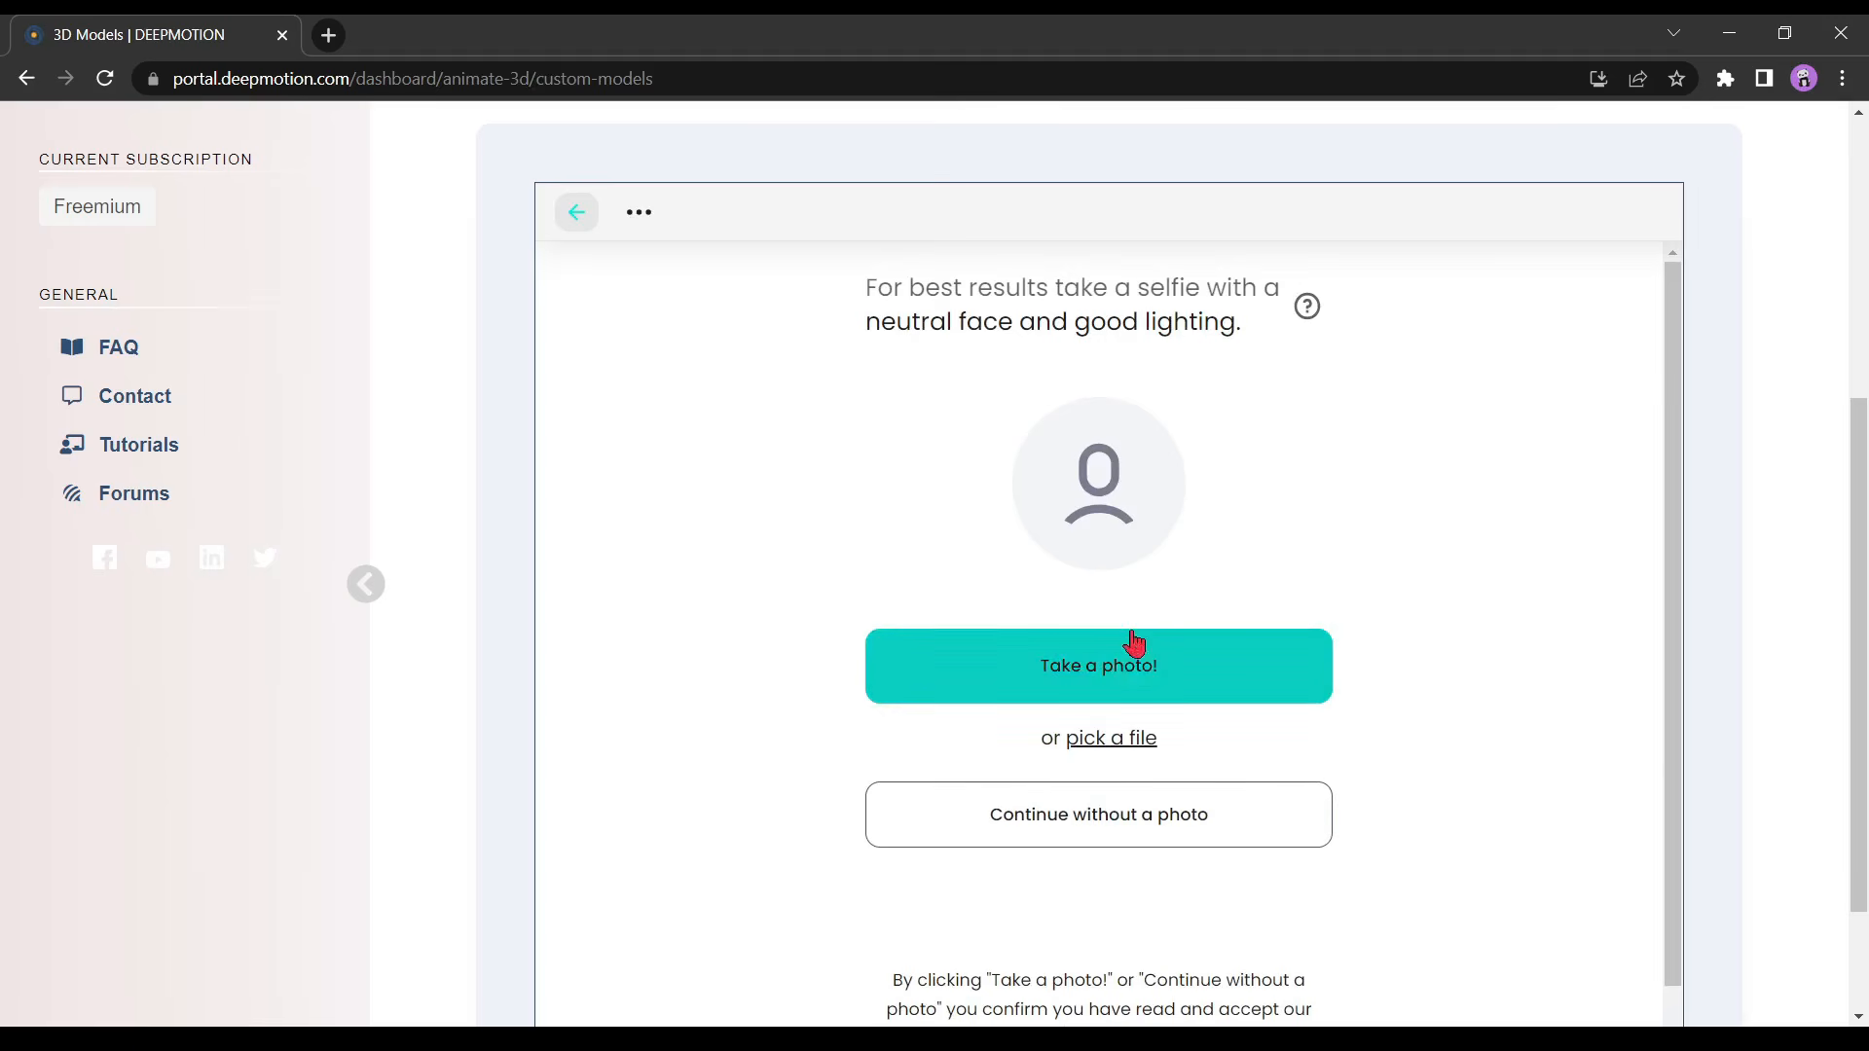
click(1128, 750)
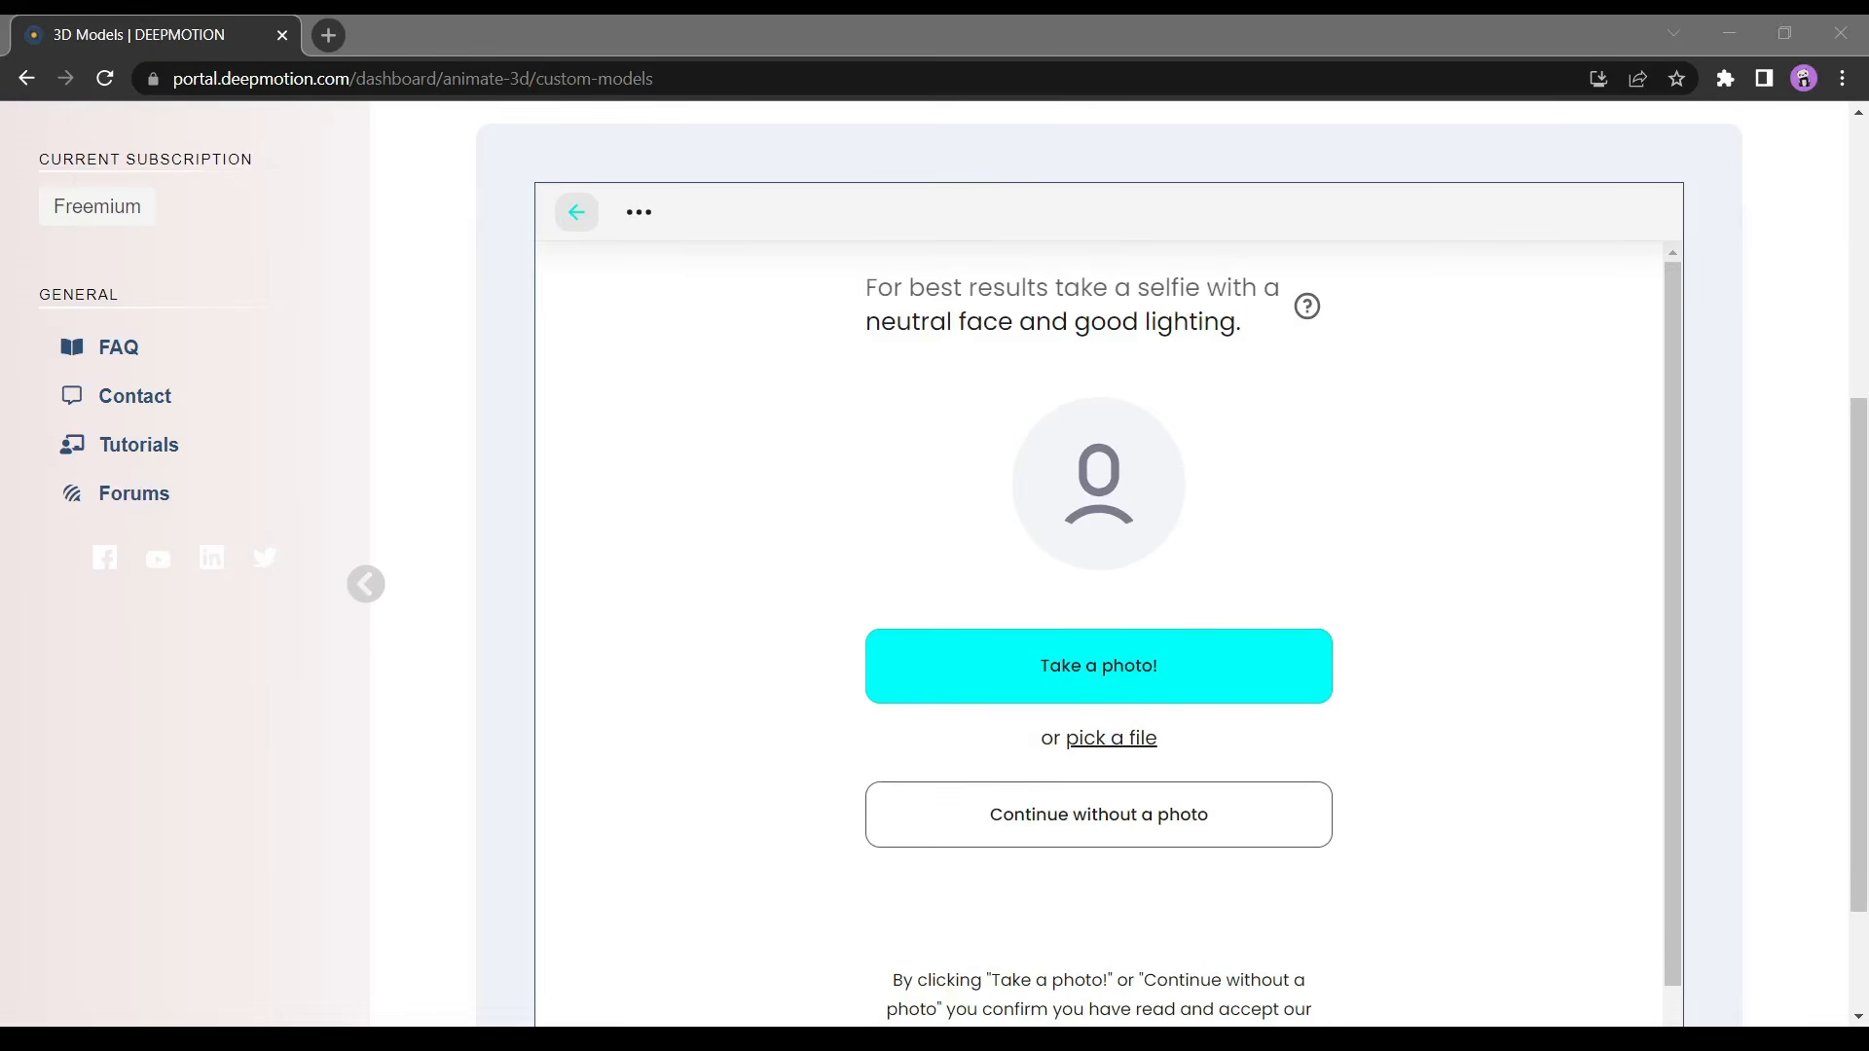
click(1155, 839)
Pick the preset avatar with long straight black hair in the last row and proceed to customization.
scroll(1148, 513, down, 3)
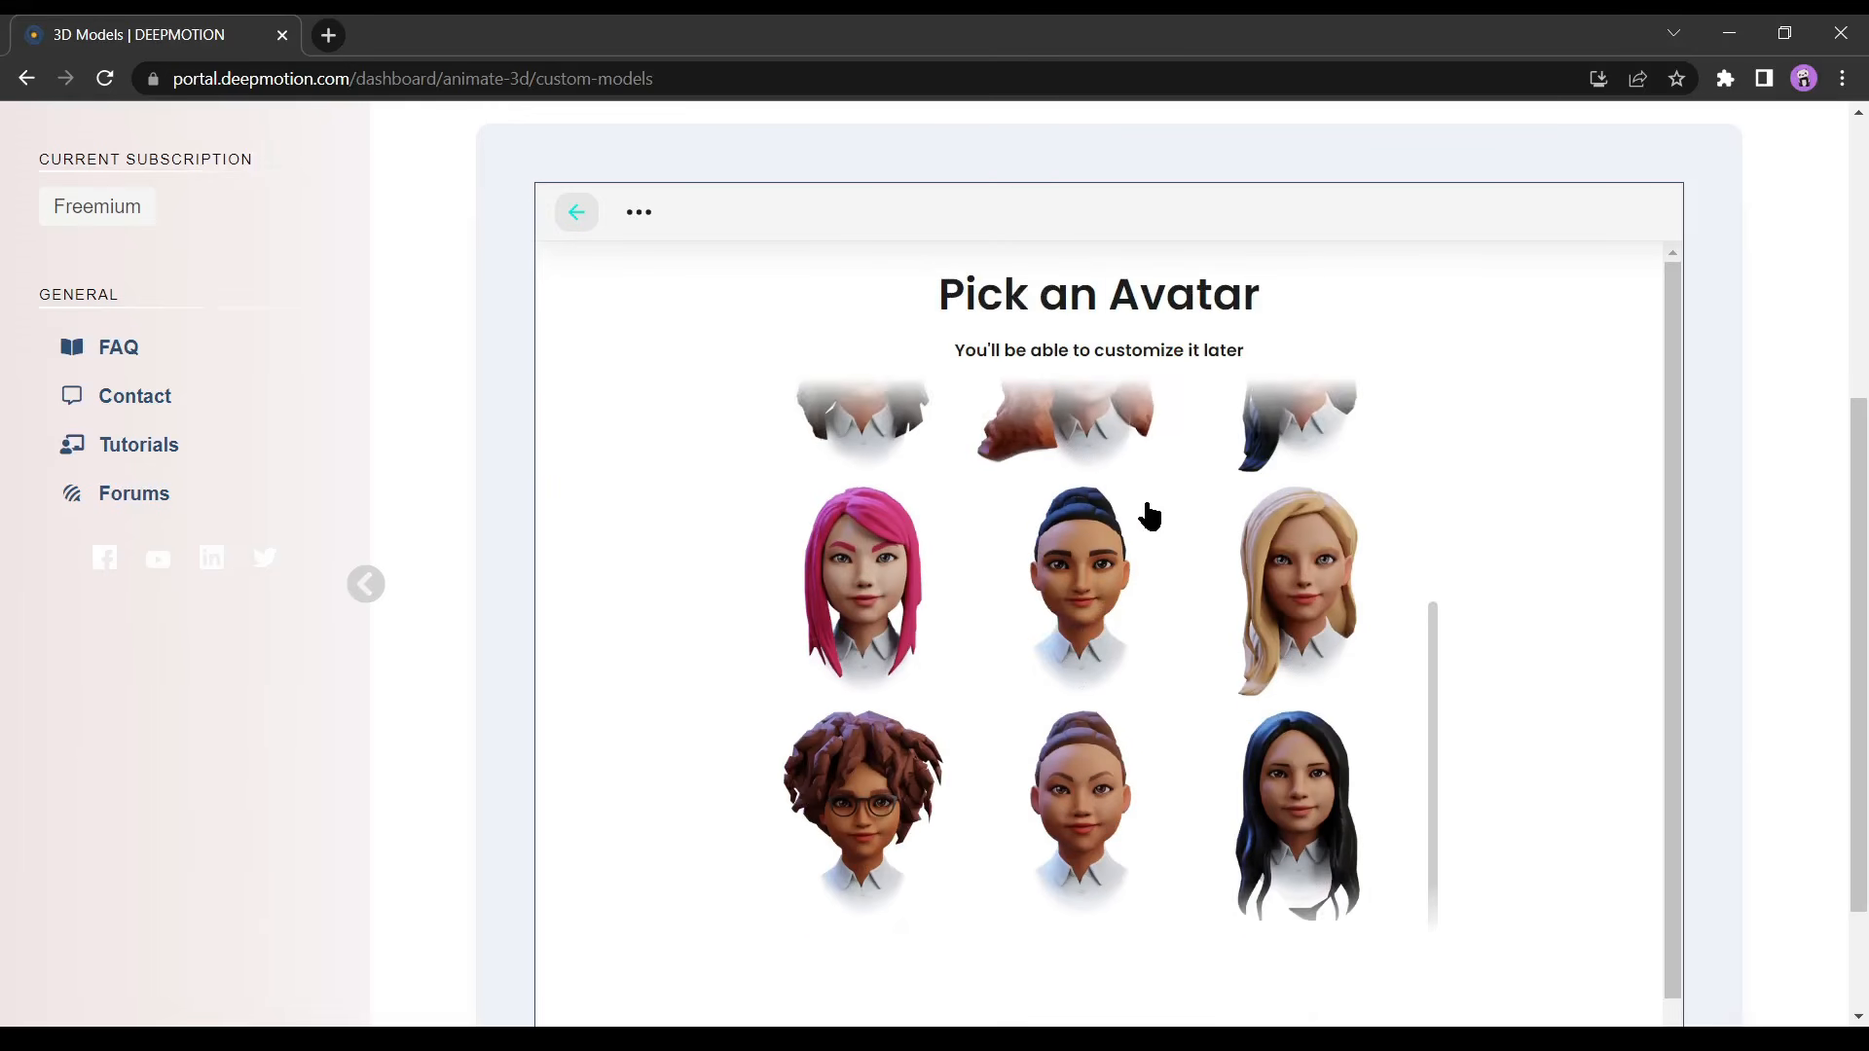
scroll(895, 670, up, 3)
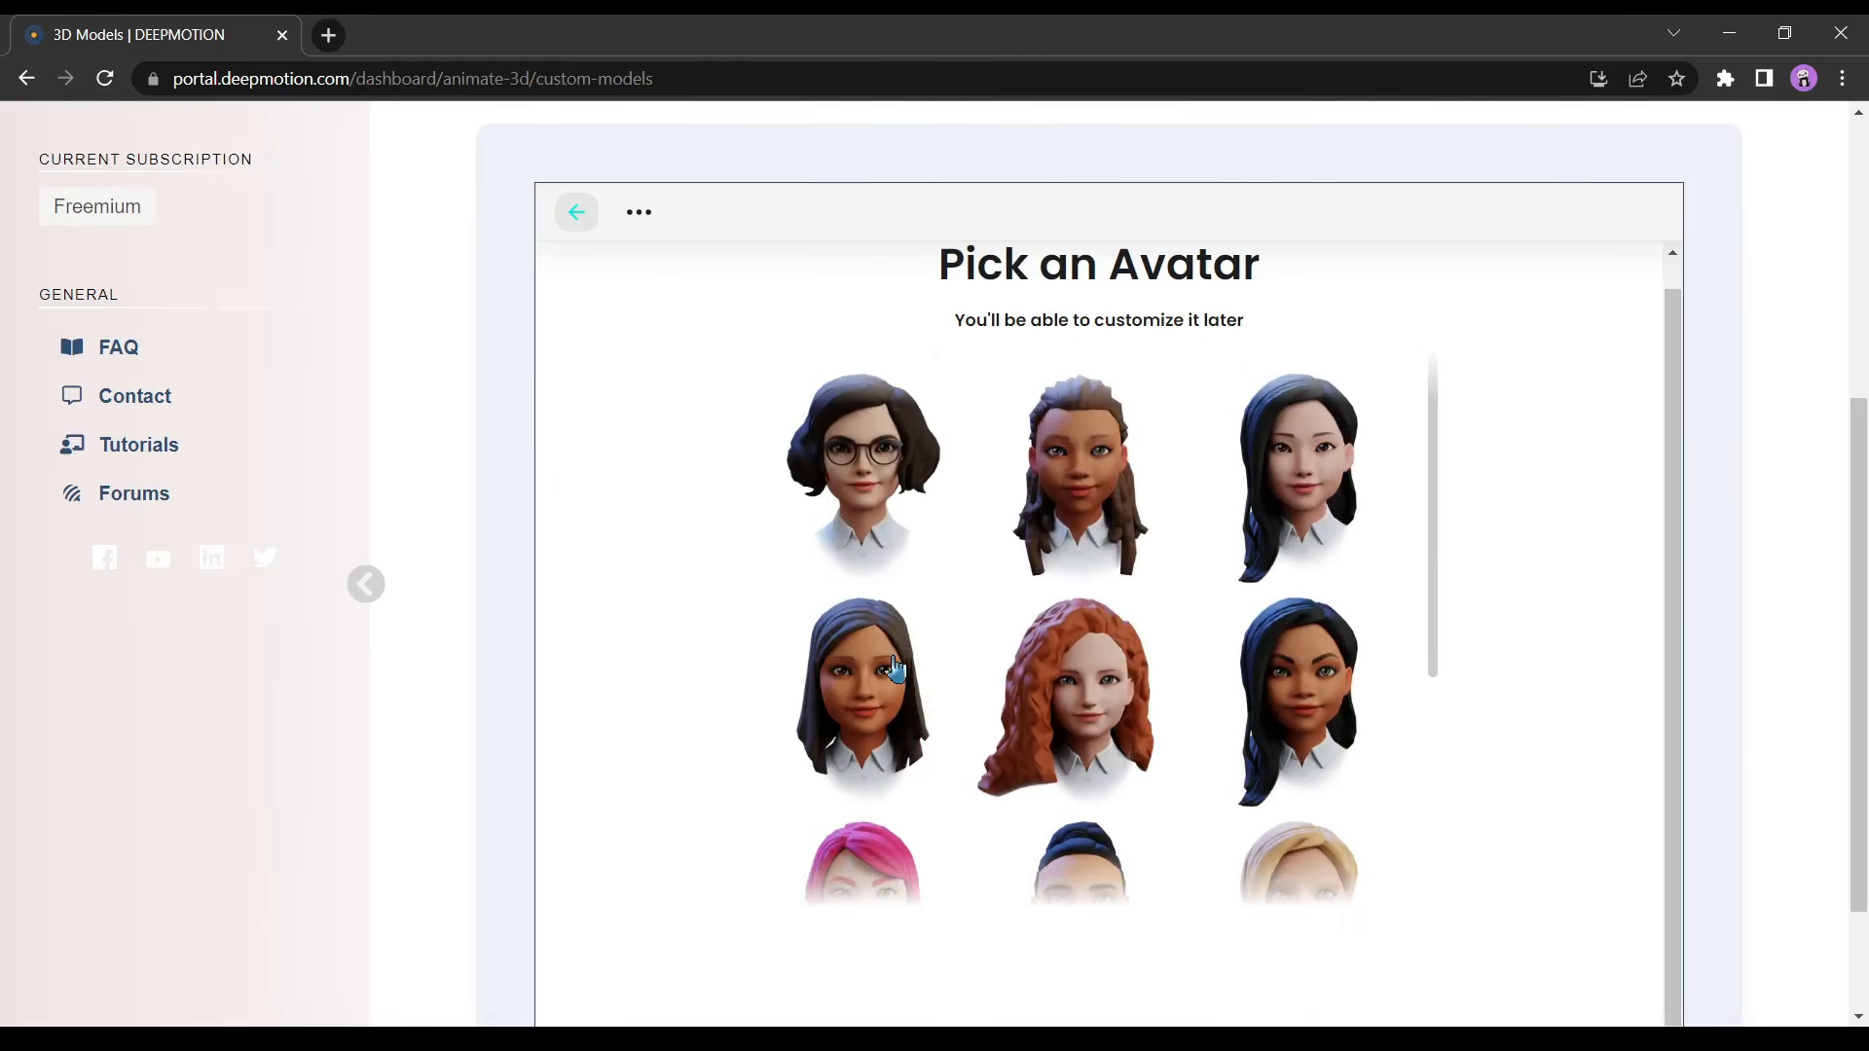
scroll(845, 579, down, 3)
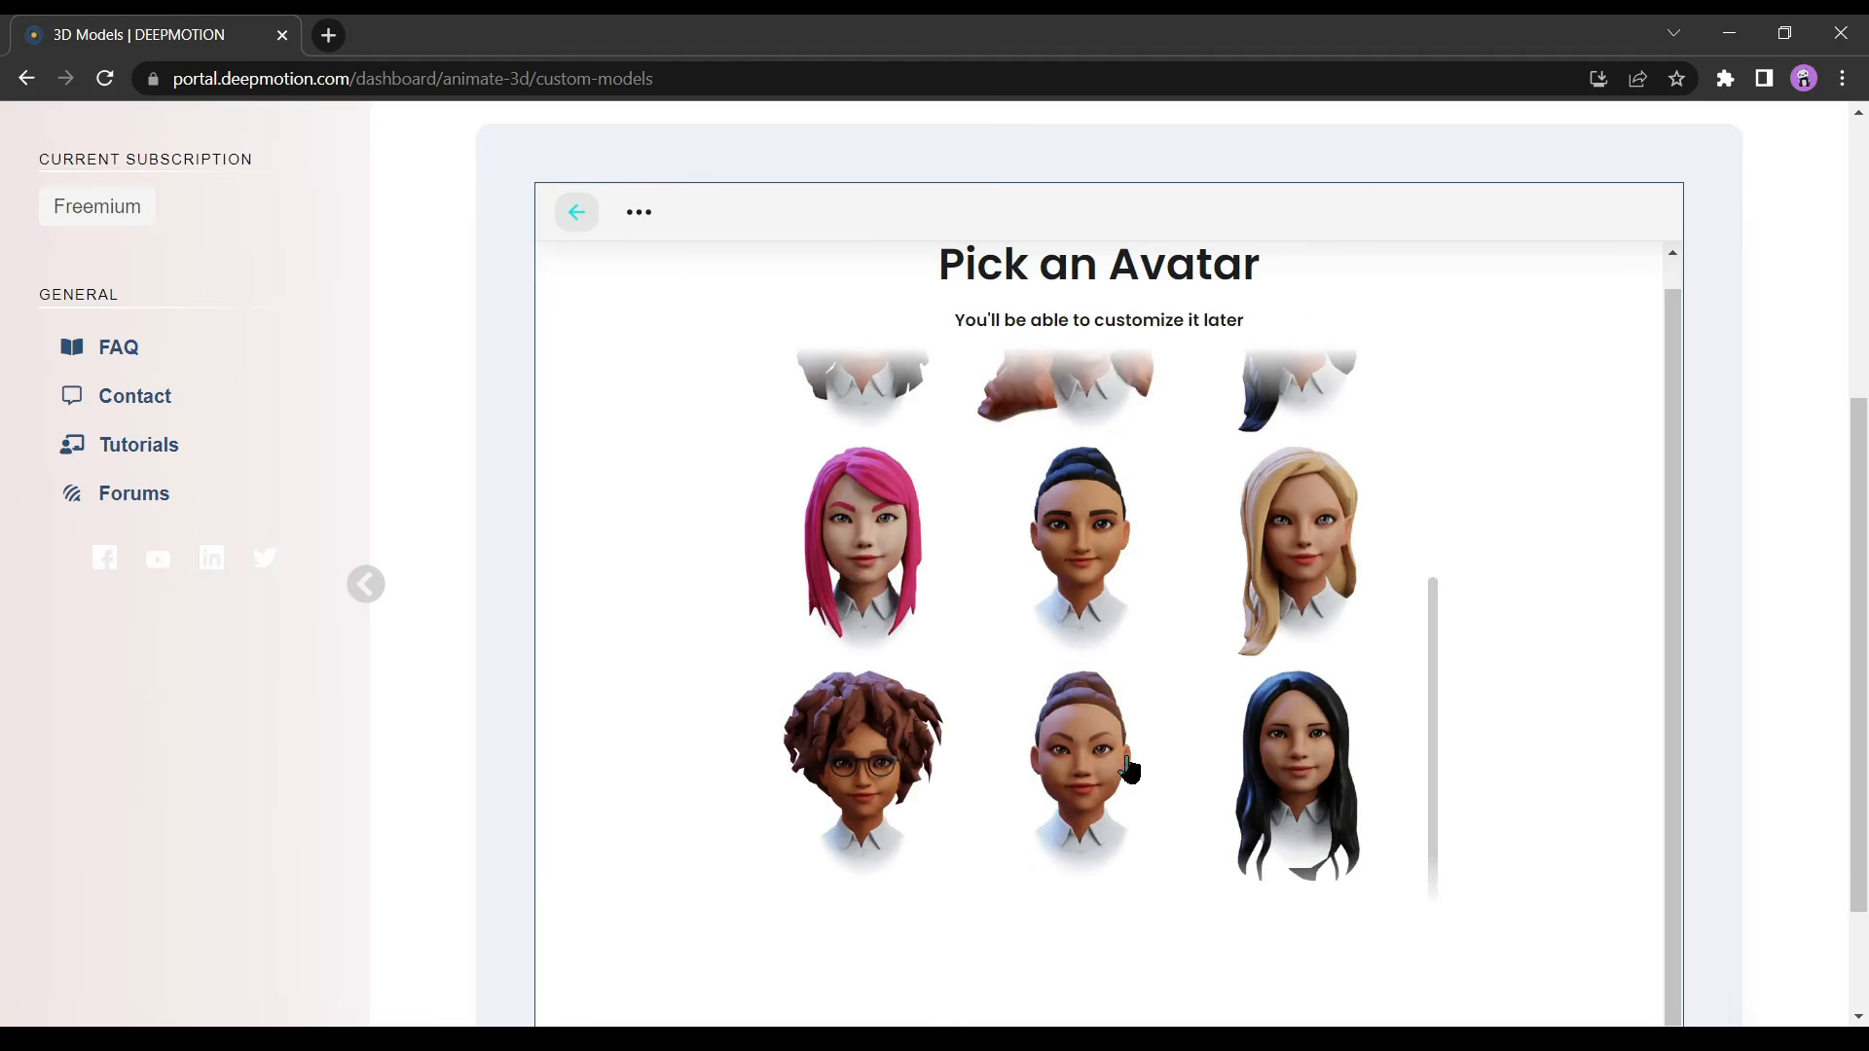
click(1295, 757)
scroll(1266, 730, down, 2)
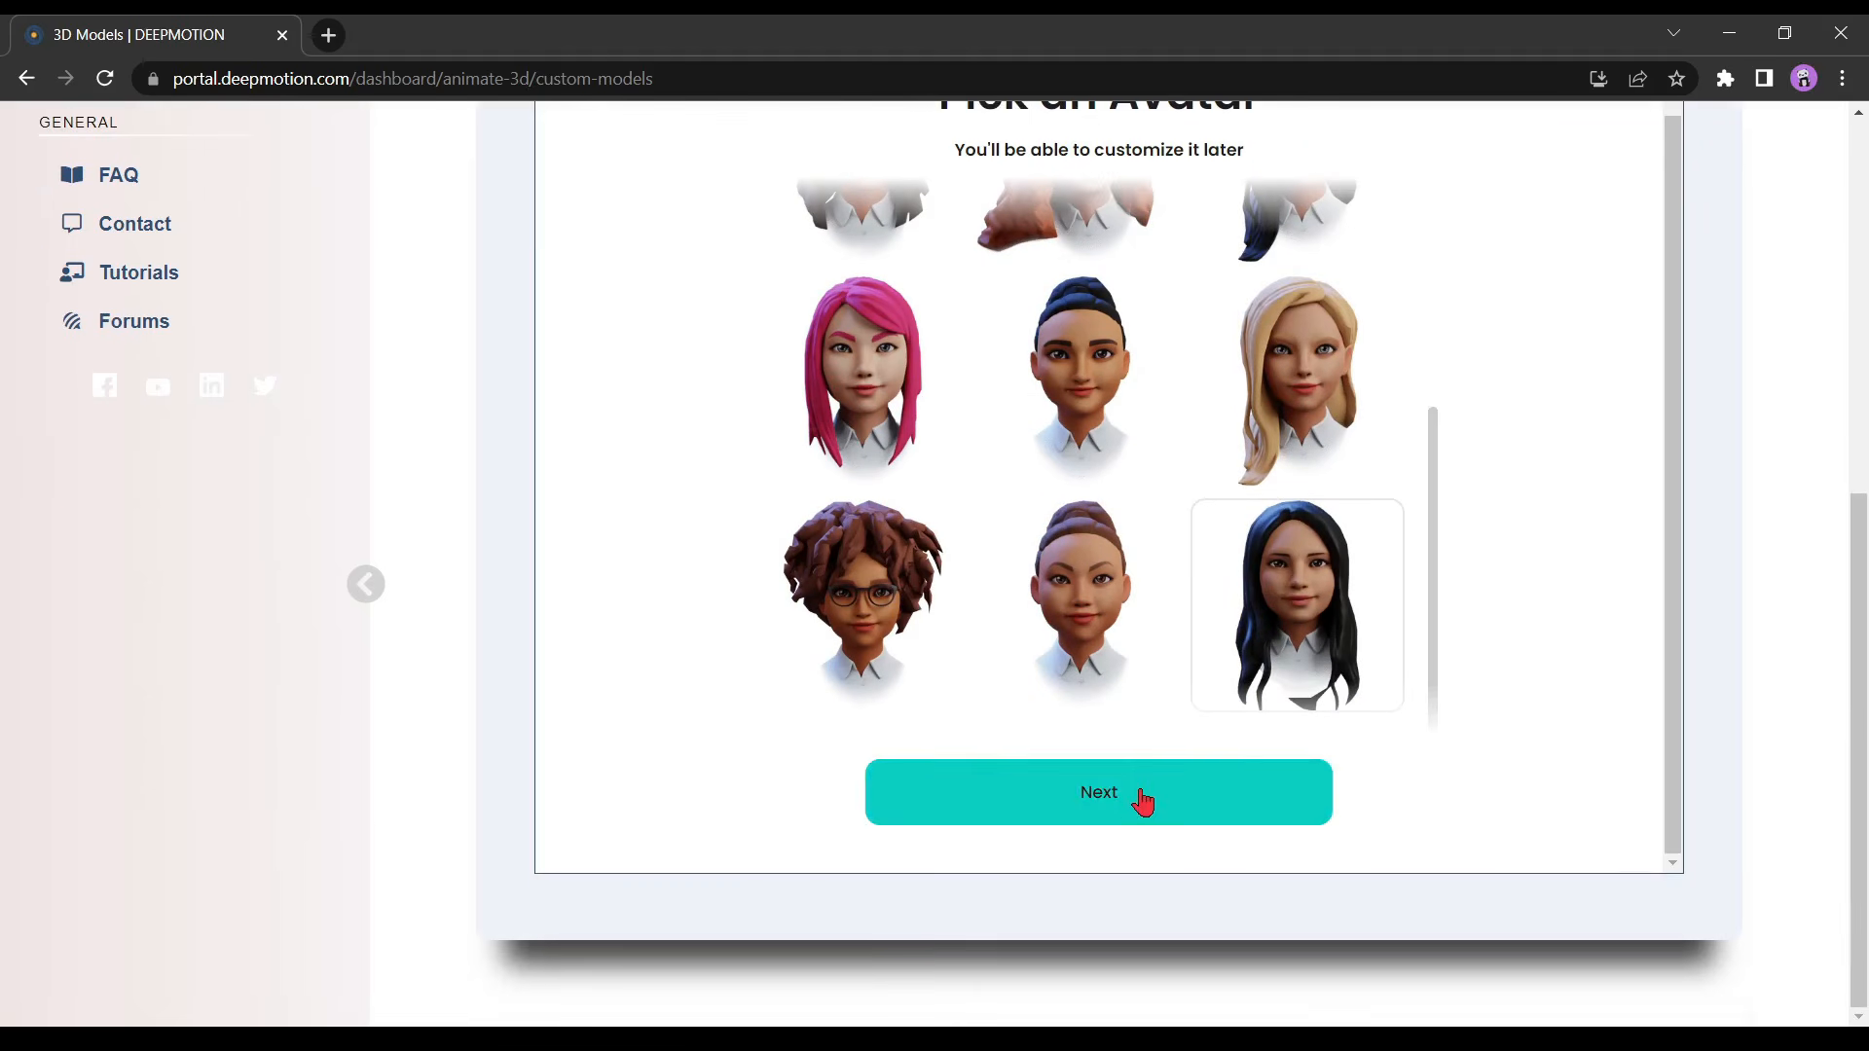
click(1139, 801)
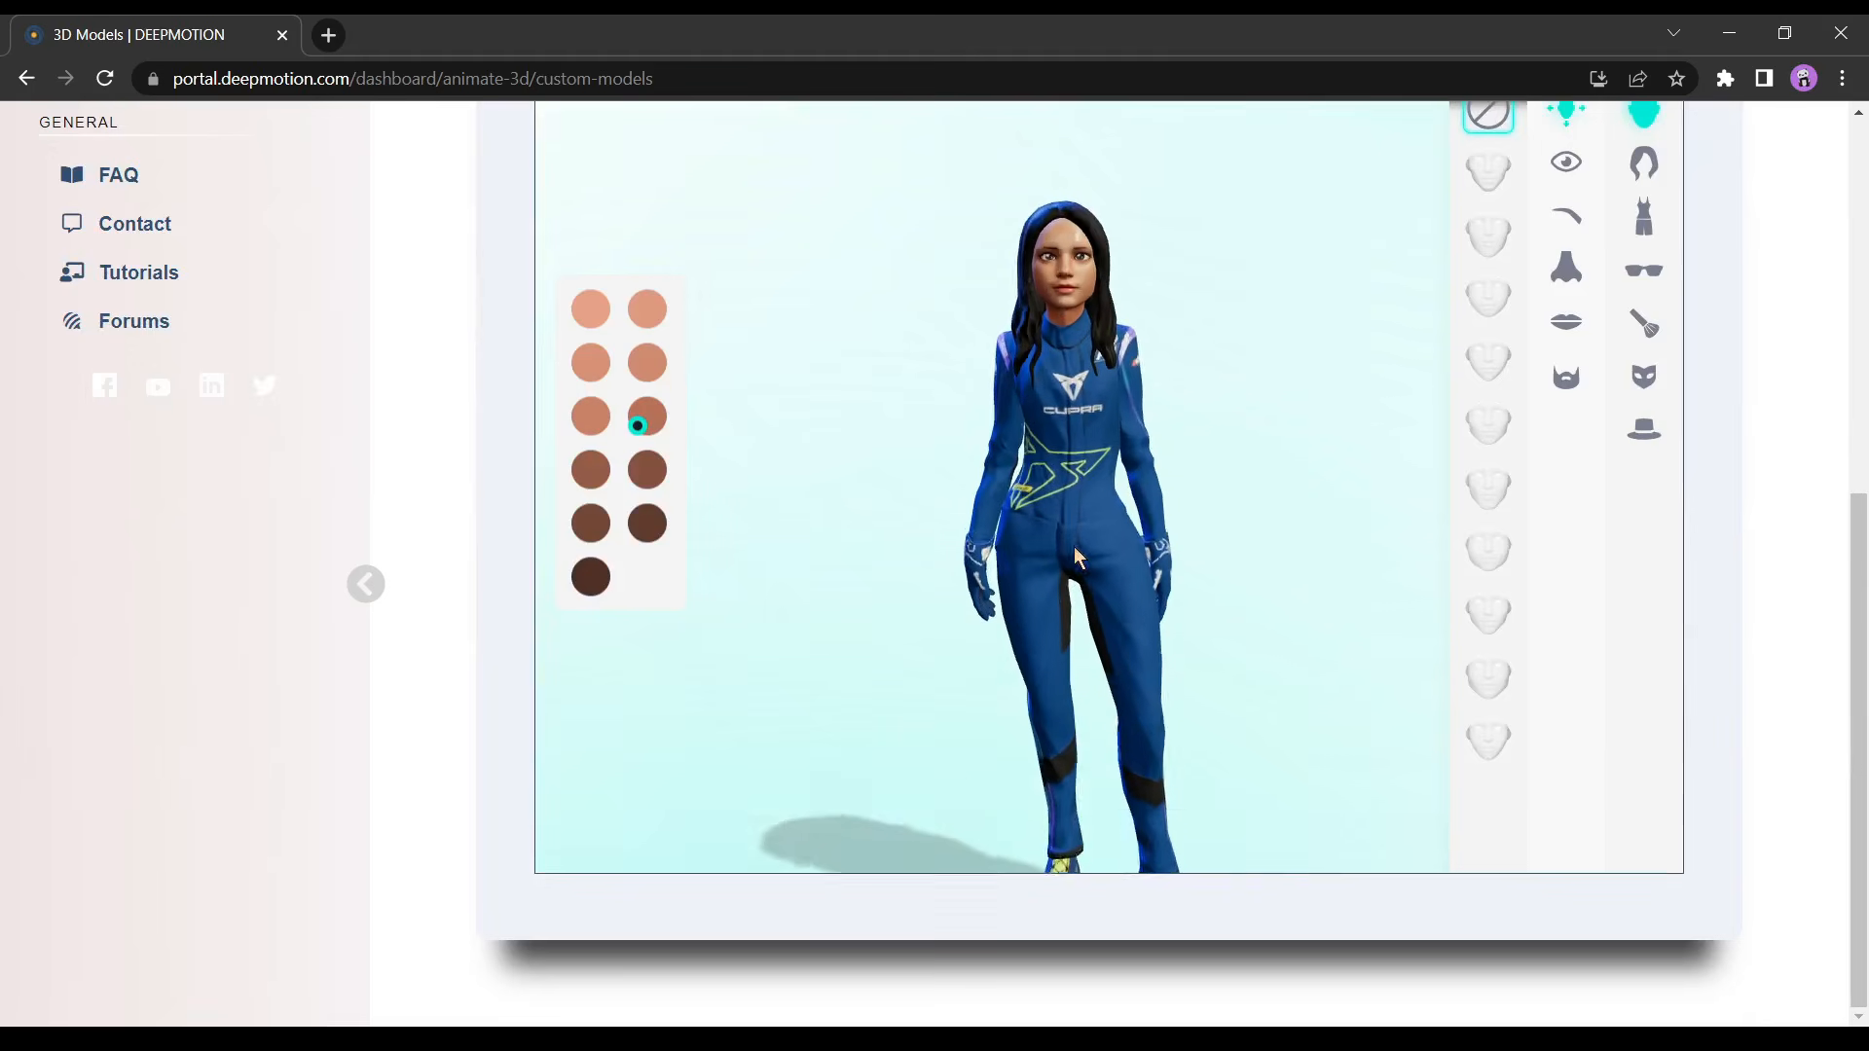
Give the avatar the lightest skin tone and select a different face shape.
scroll(1838, 574, up, 3)
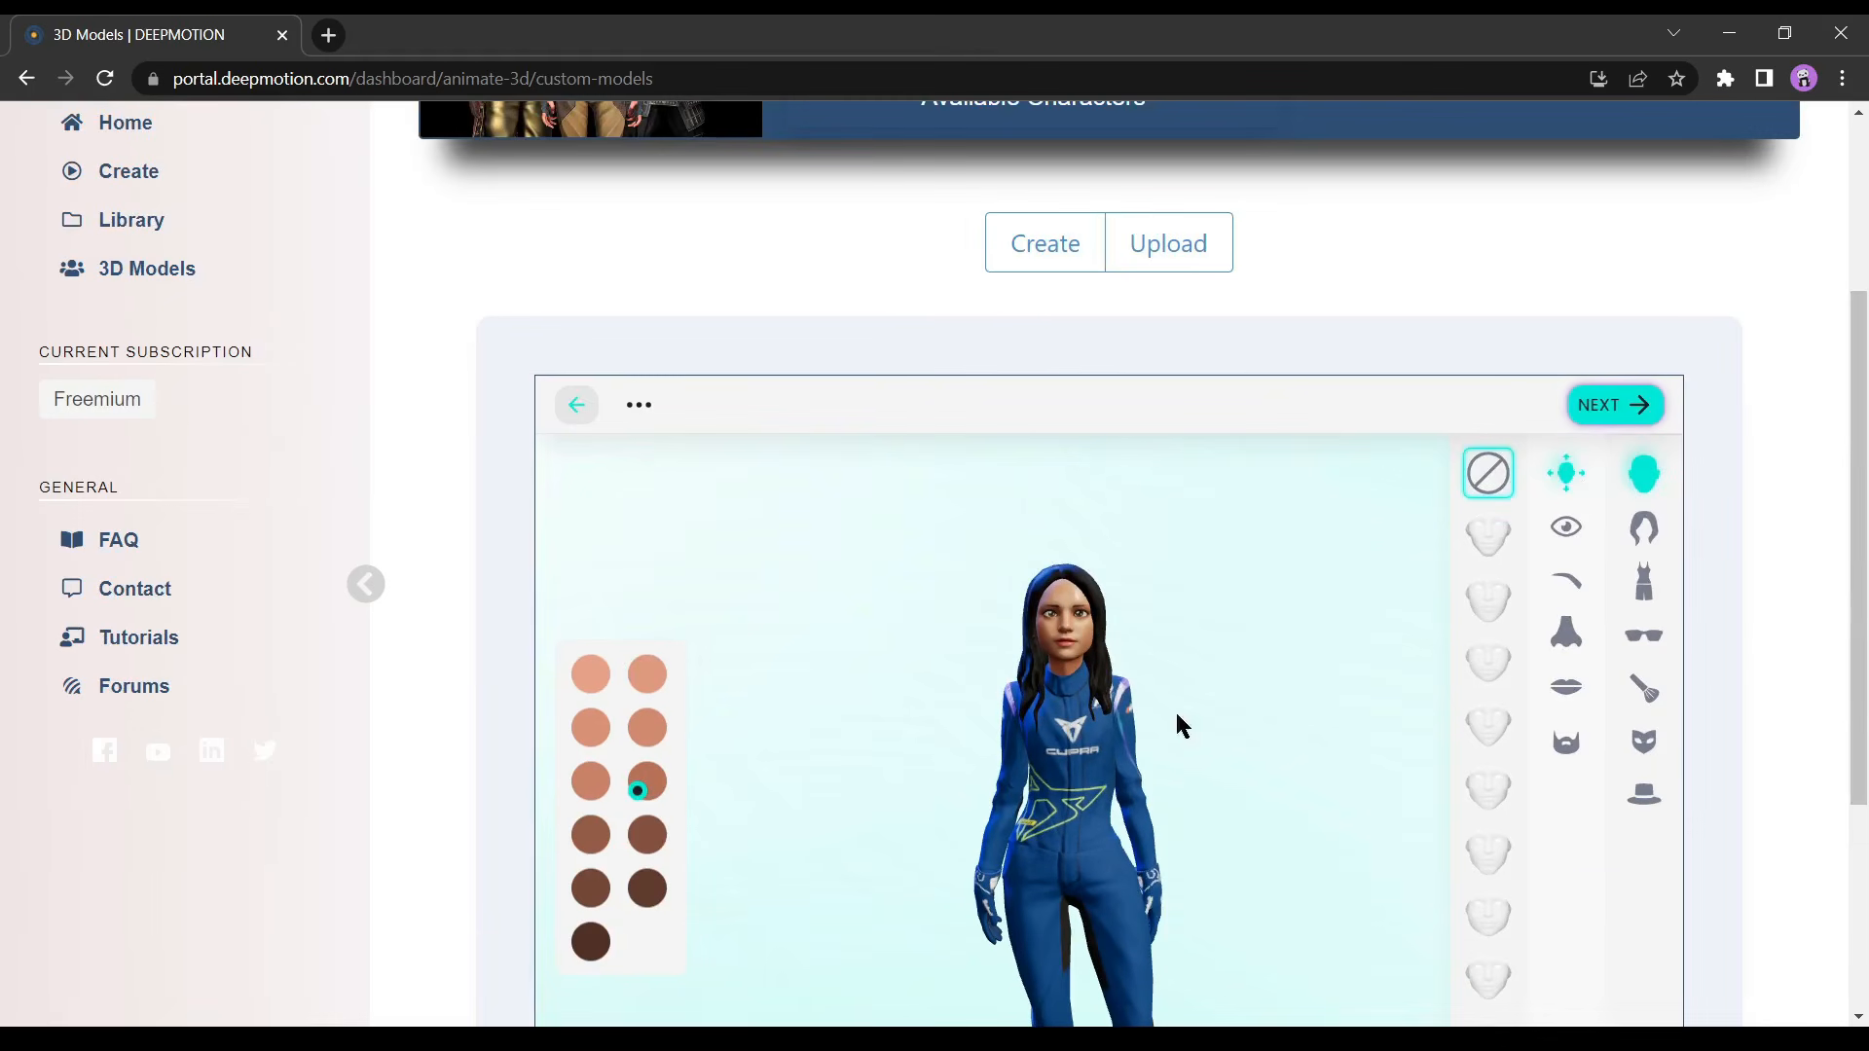
click(589, 730)
click(591, 945)
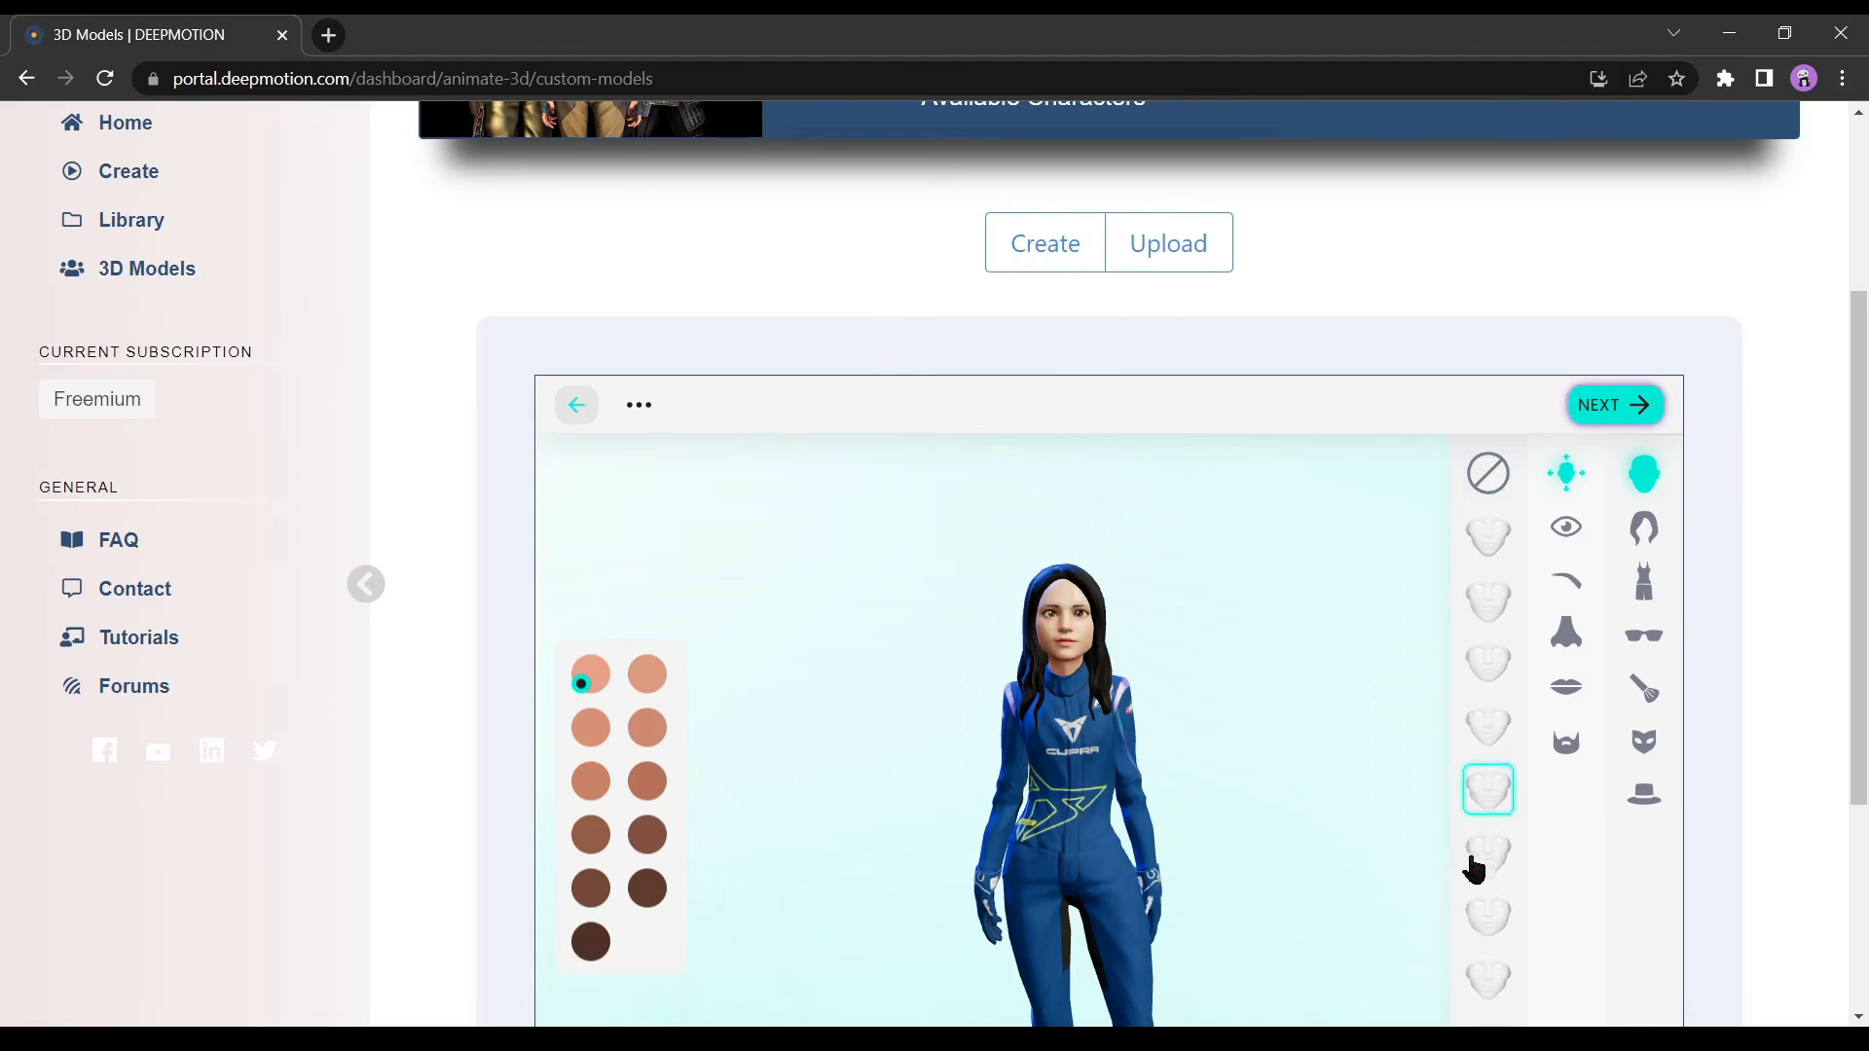
Review the nose, eyebrow and beard options, and give the avatar the straight black hairstyle with bangs.
click(1567, 634)
click(1567, 582)
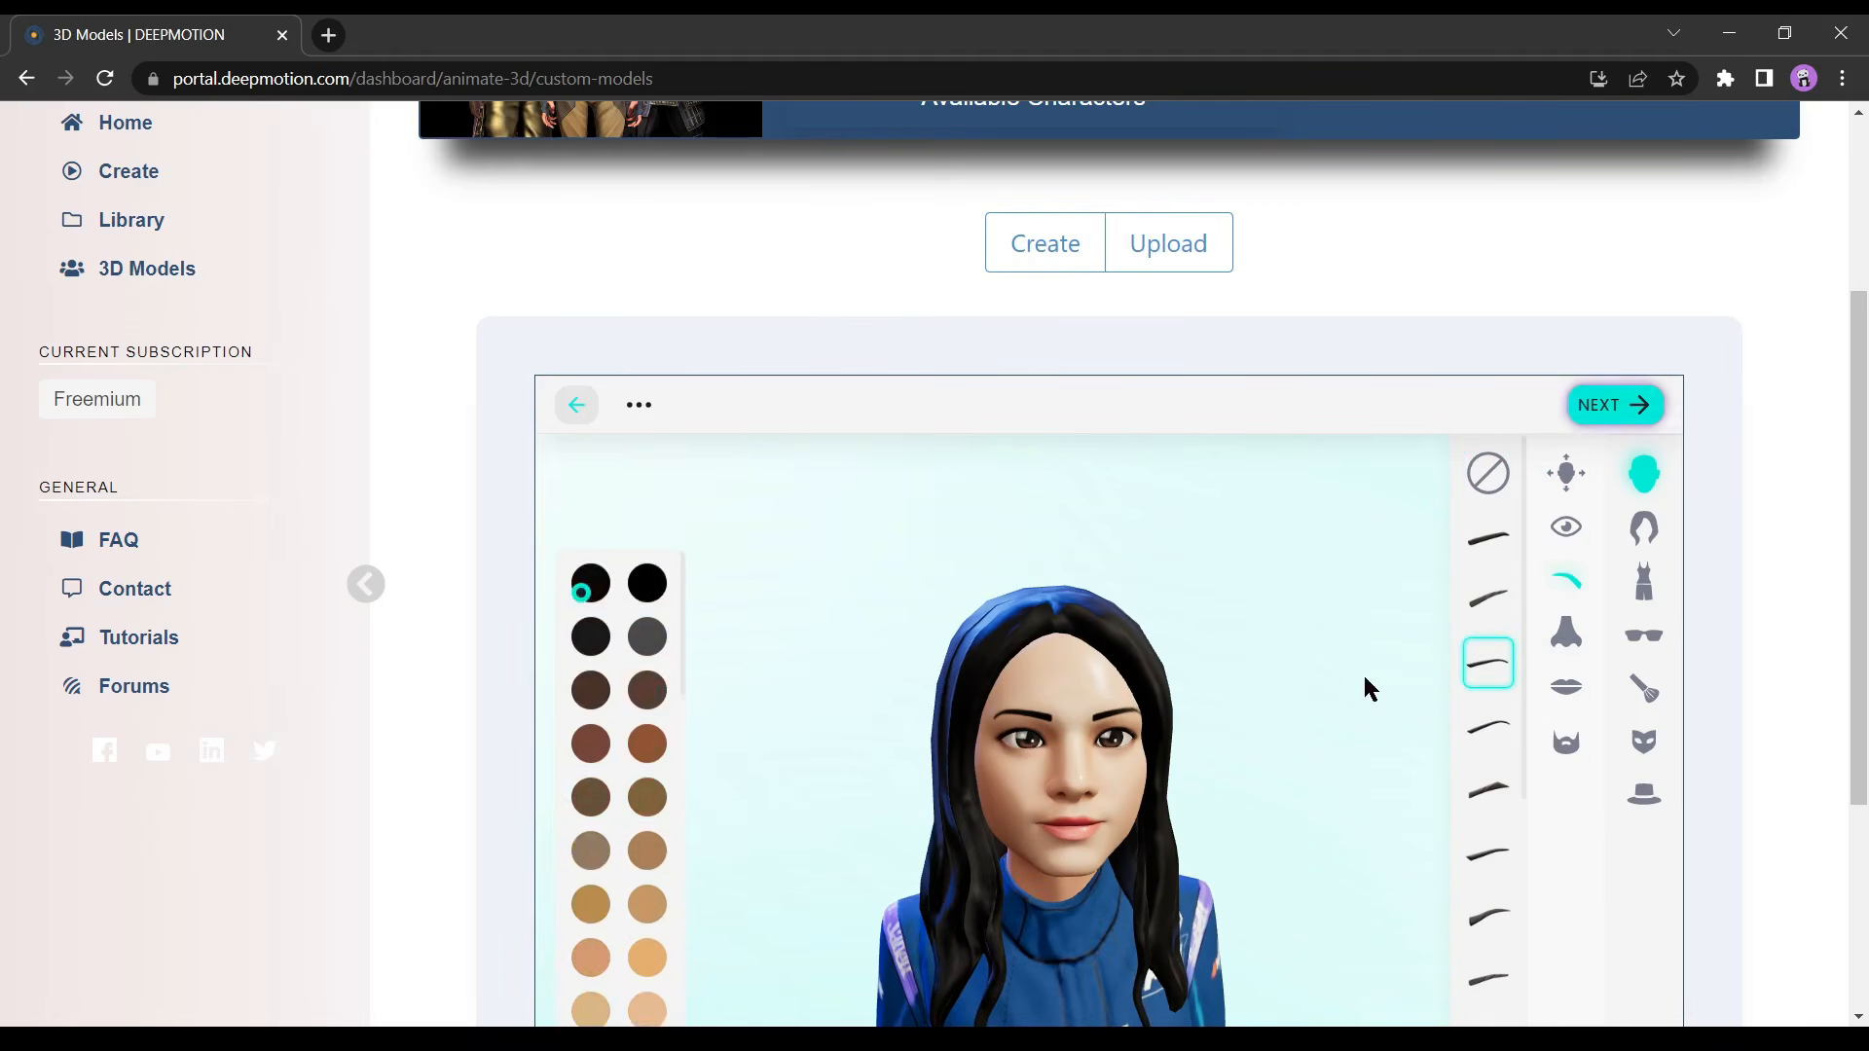
click(1566, 742)
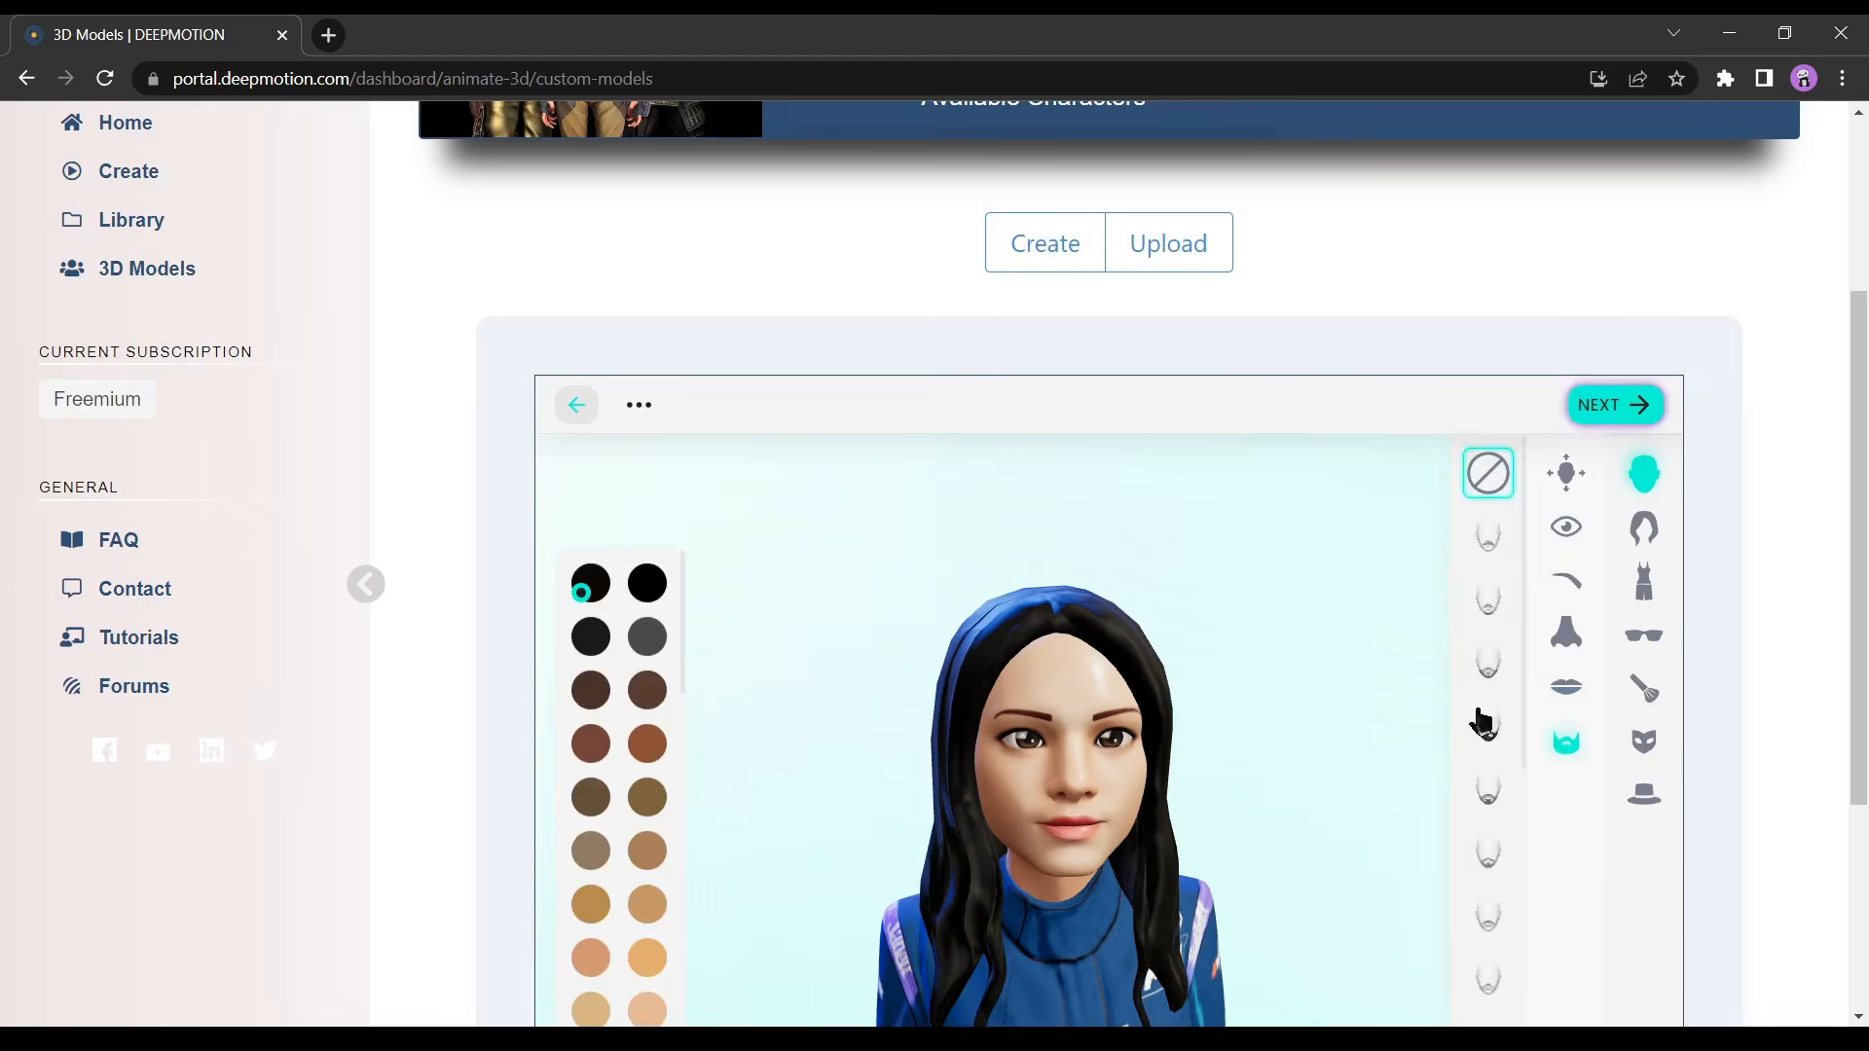
click(1643, 526)
click(1432, 730)
Dress the avatar in the pink metallic belted dress and add the black round-framed glasses.
click(1644, 582)
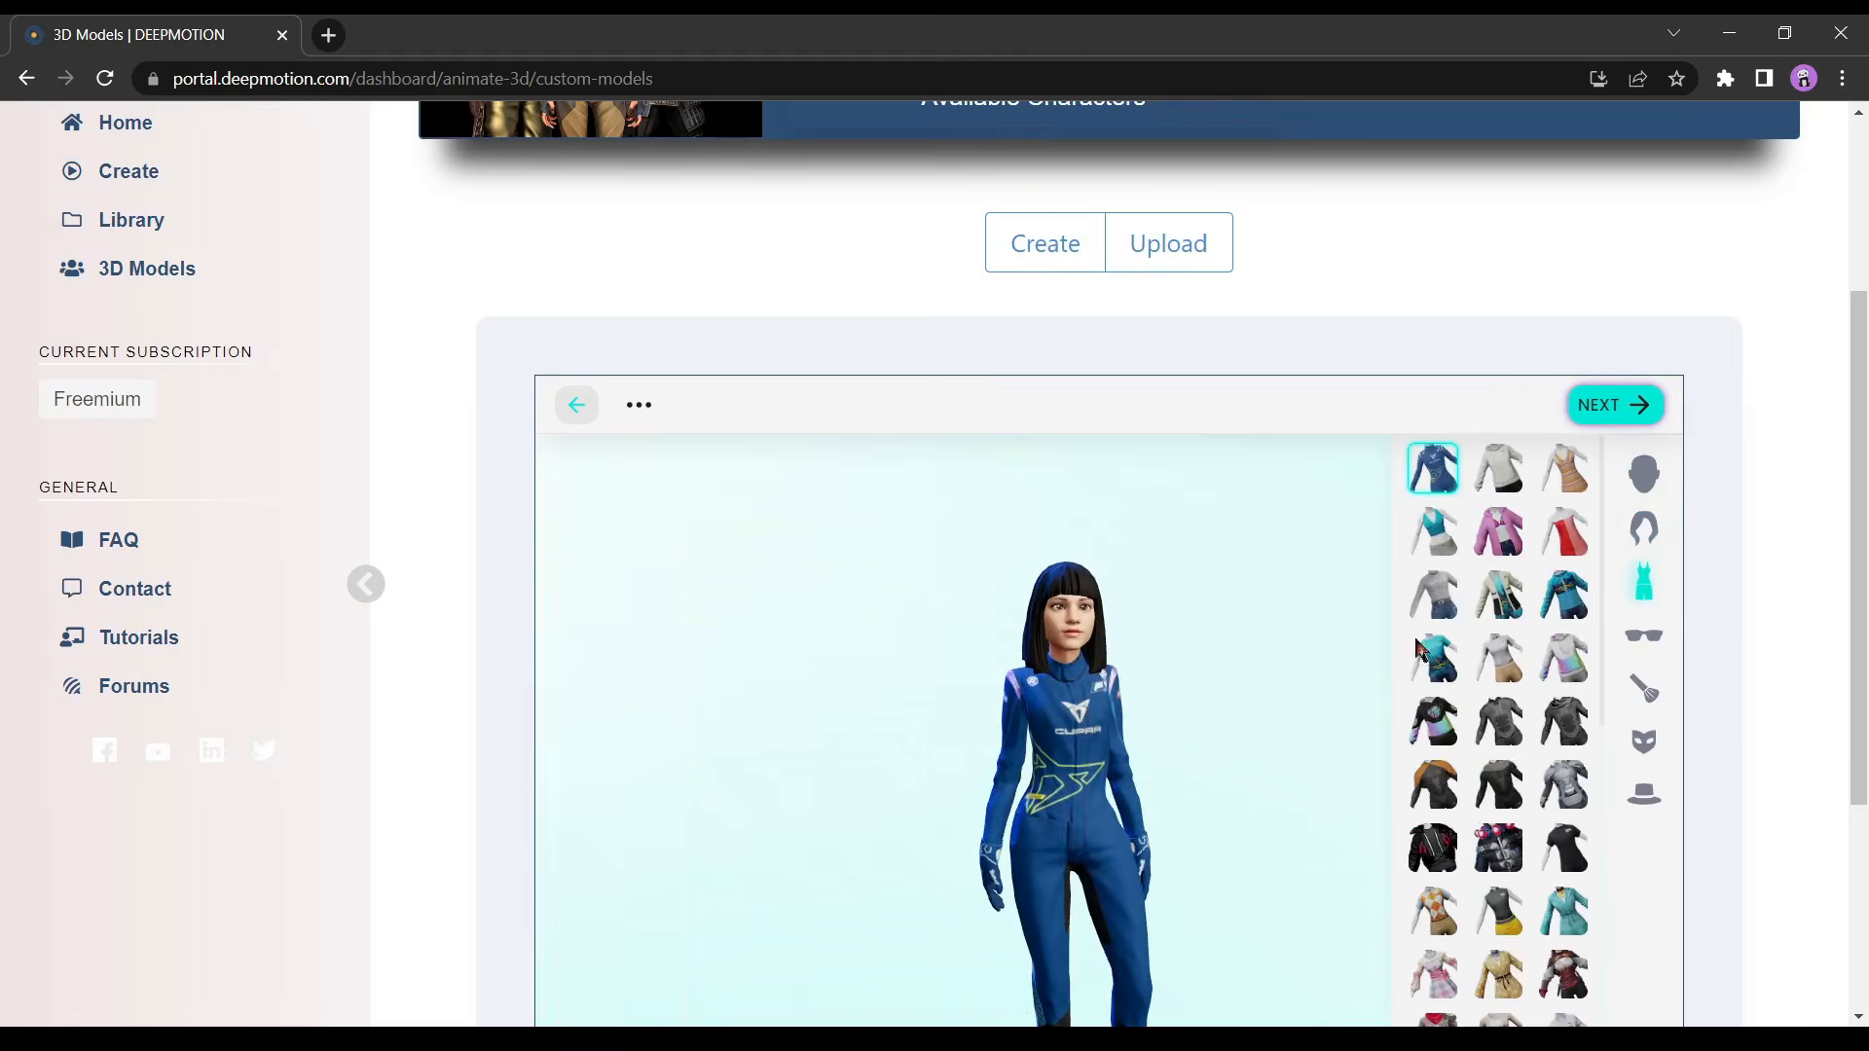
scroll(1518, 826, down, 5)
click(1511, 818)
click(1433, 804)
scroll(1460, 818, down, 5)
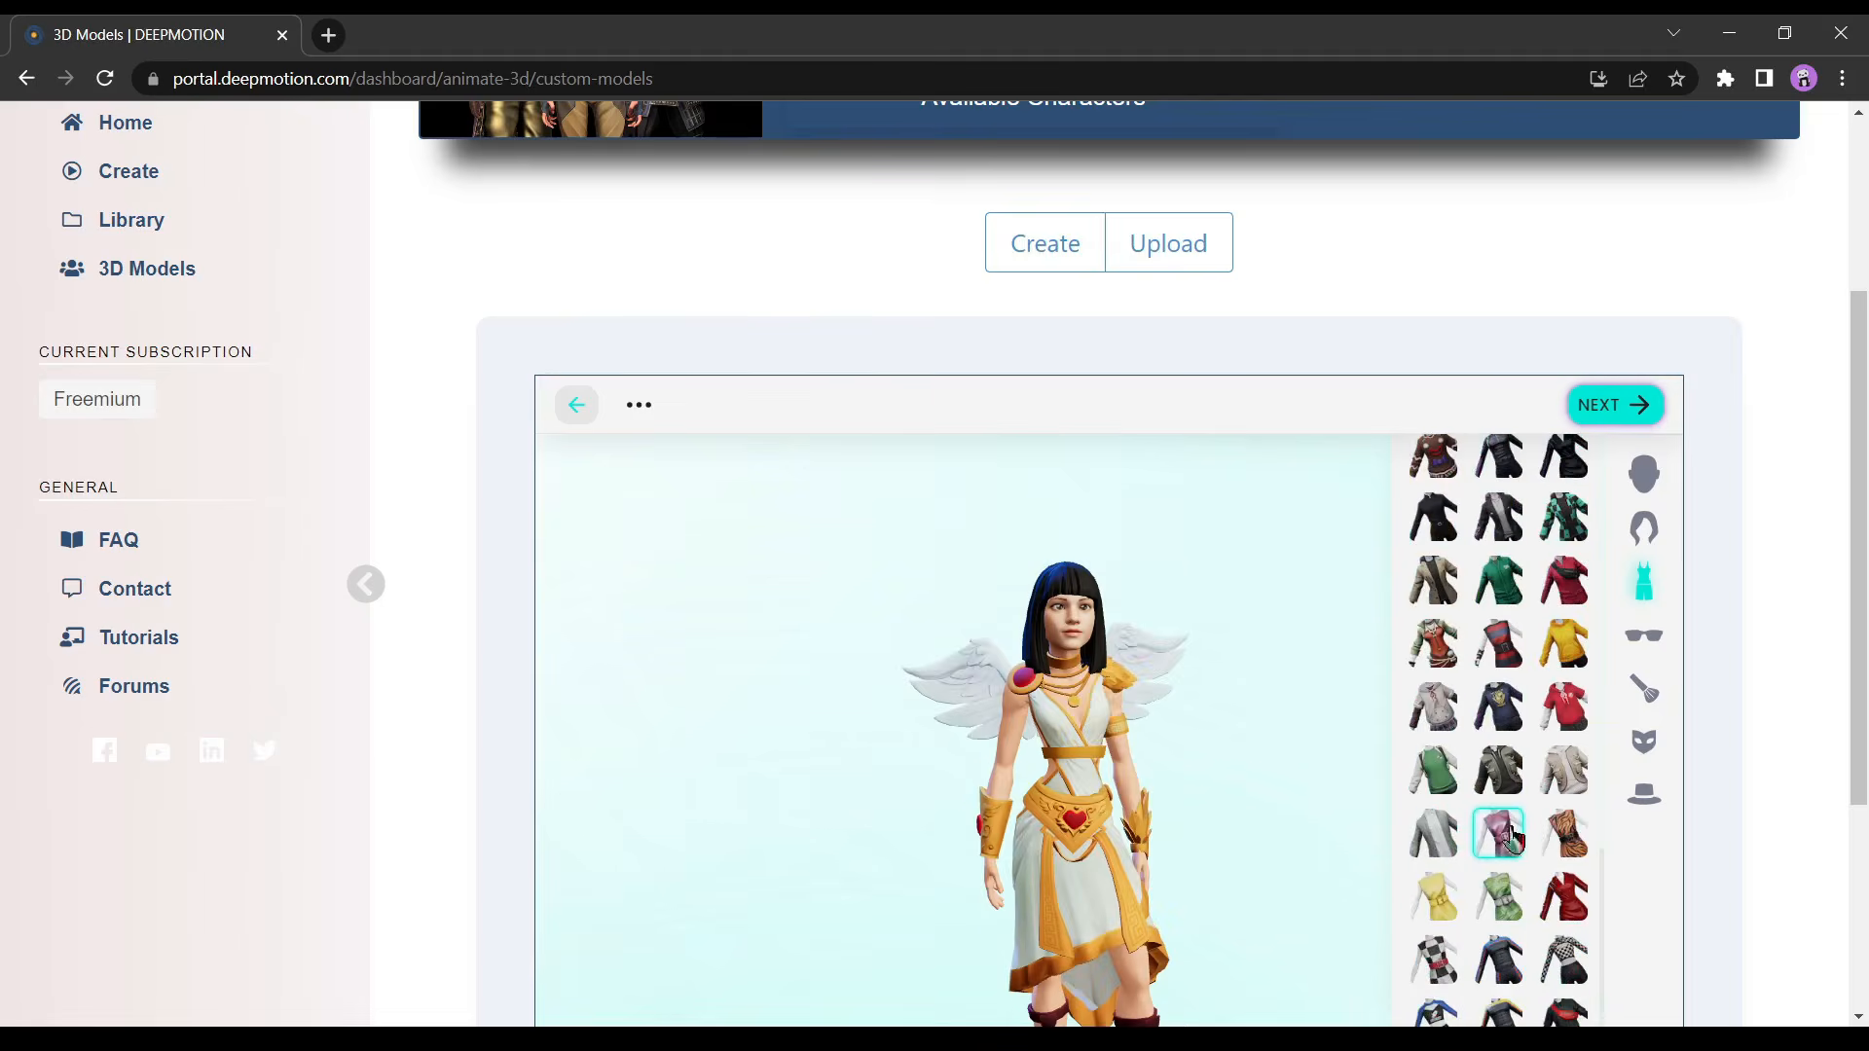
click(1499, 834)
click(1643, 636)
click(1563, 762)
Try several hats on the avatar, including the black bucket hat, and go back to no headwear.
click(1643, 796)
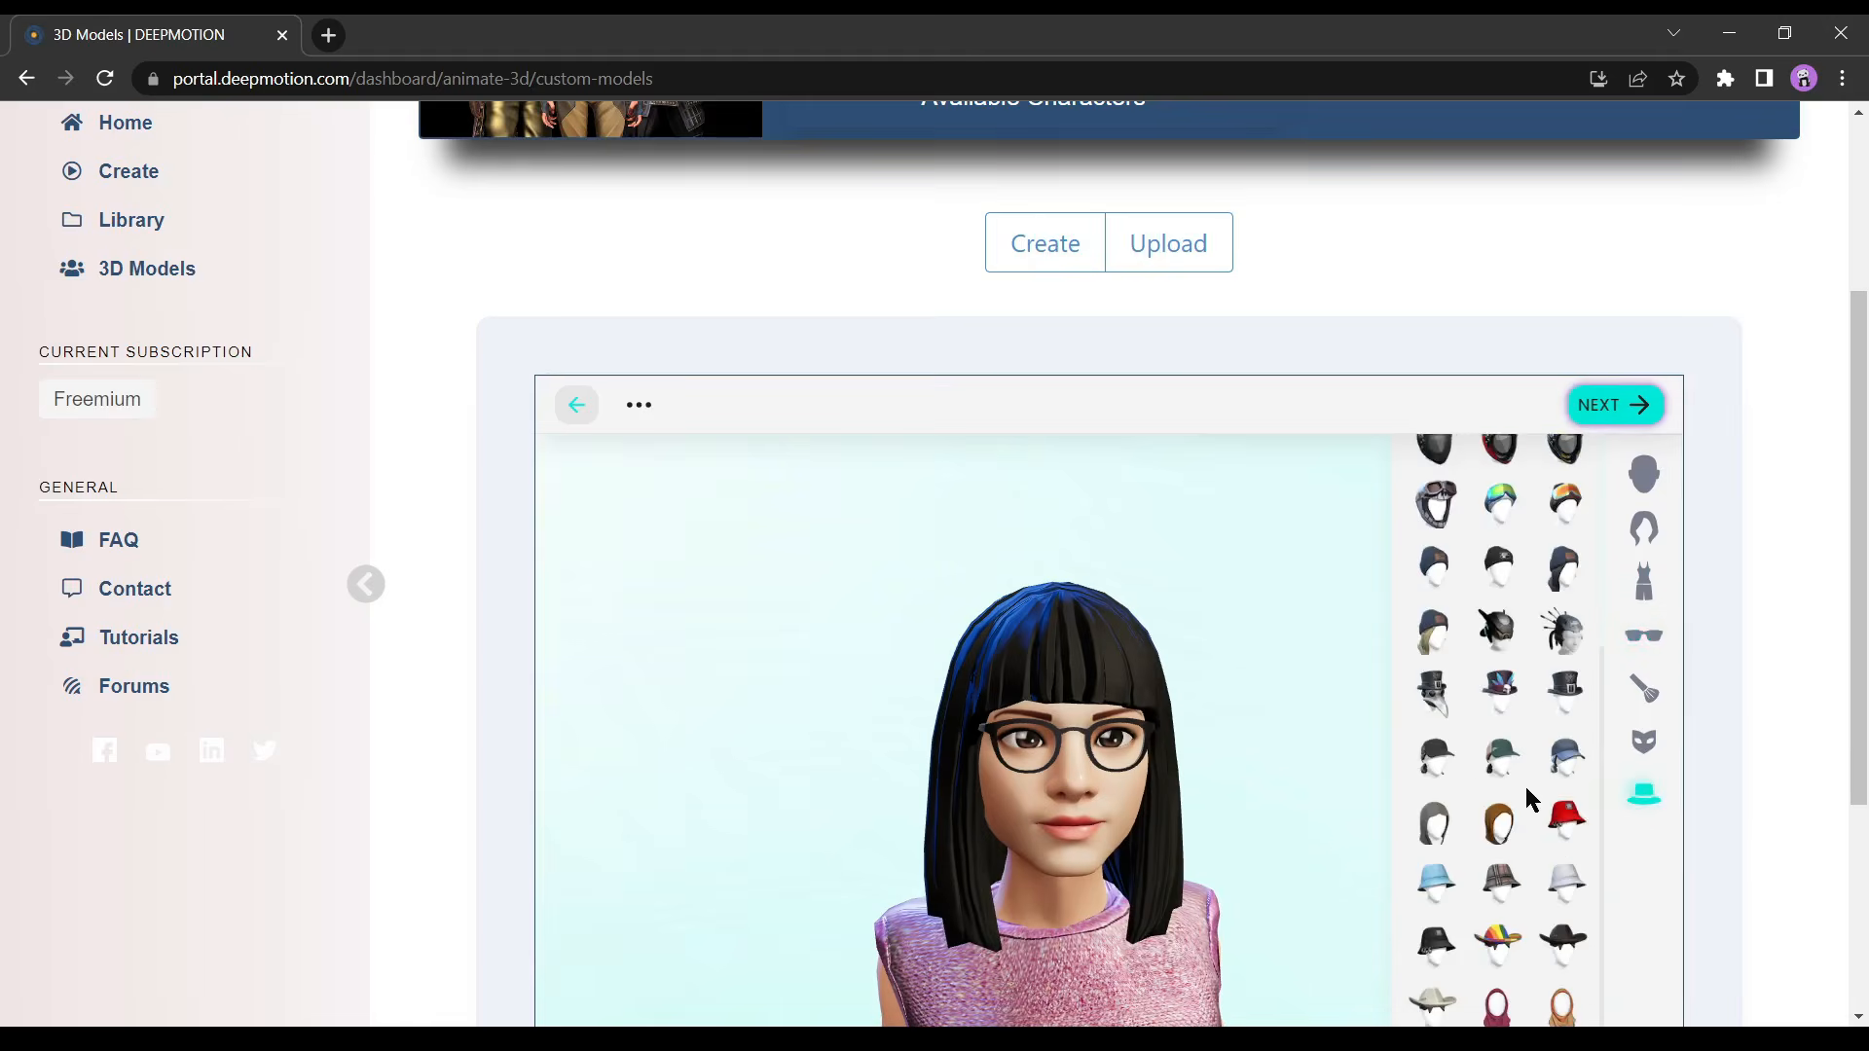
click(1563, 821)
click(1435, 754)
scroll(1435, 721, down, 3)
click(1436, 699)
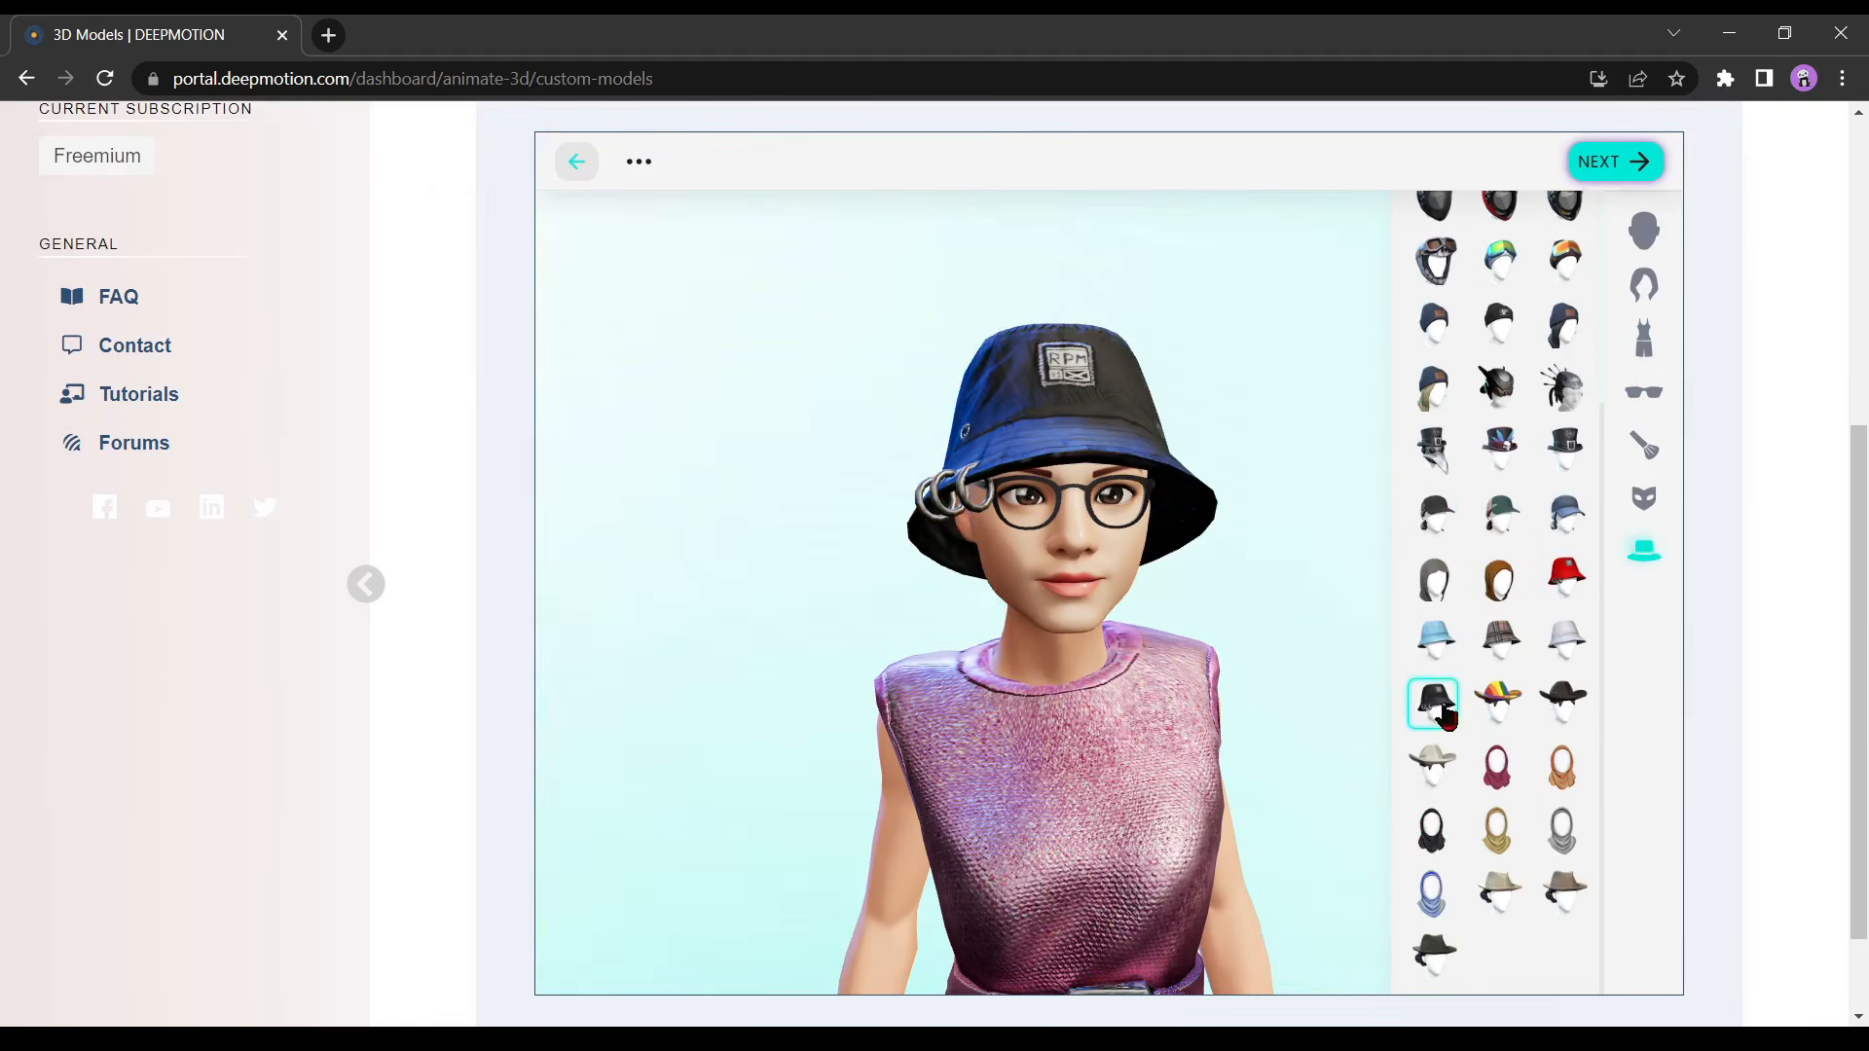
click(1433, 830)
click(1435, 954)
scroll(1435, 682, up, 5)
click(1432, 347)
Review the full avatar, finish customizing it, and continue without signing up for a Ready Player Me account.
click(1643, 567)
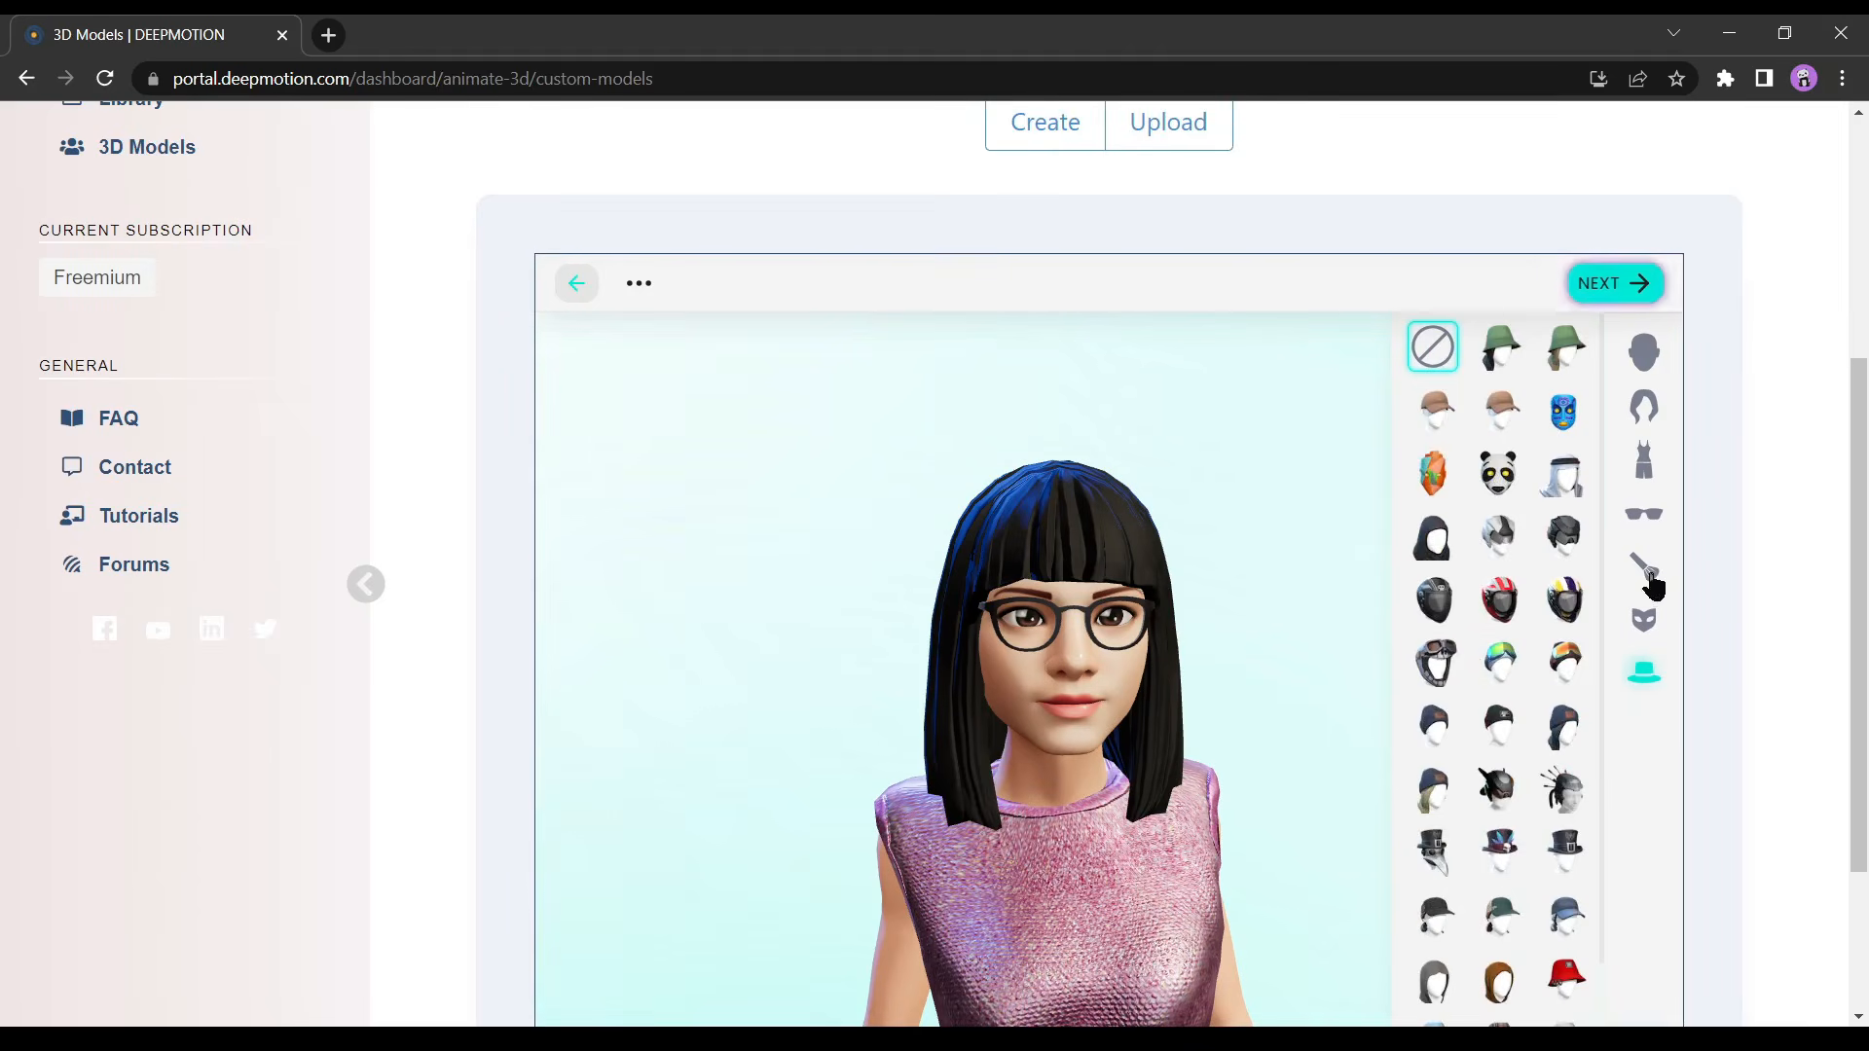
click(1643, 352)
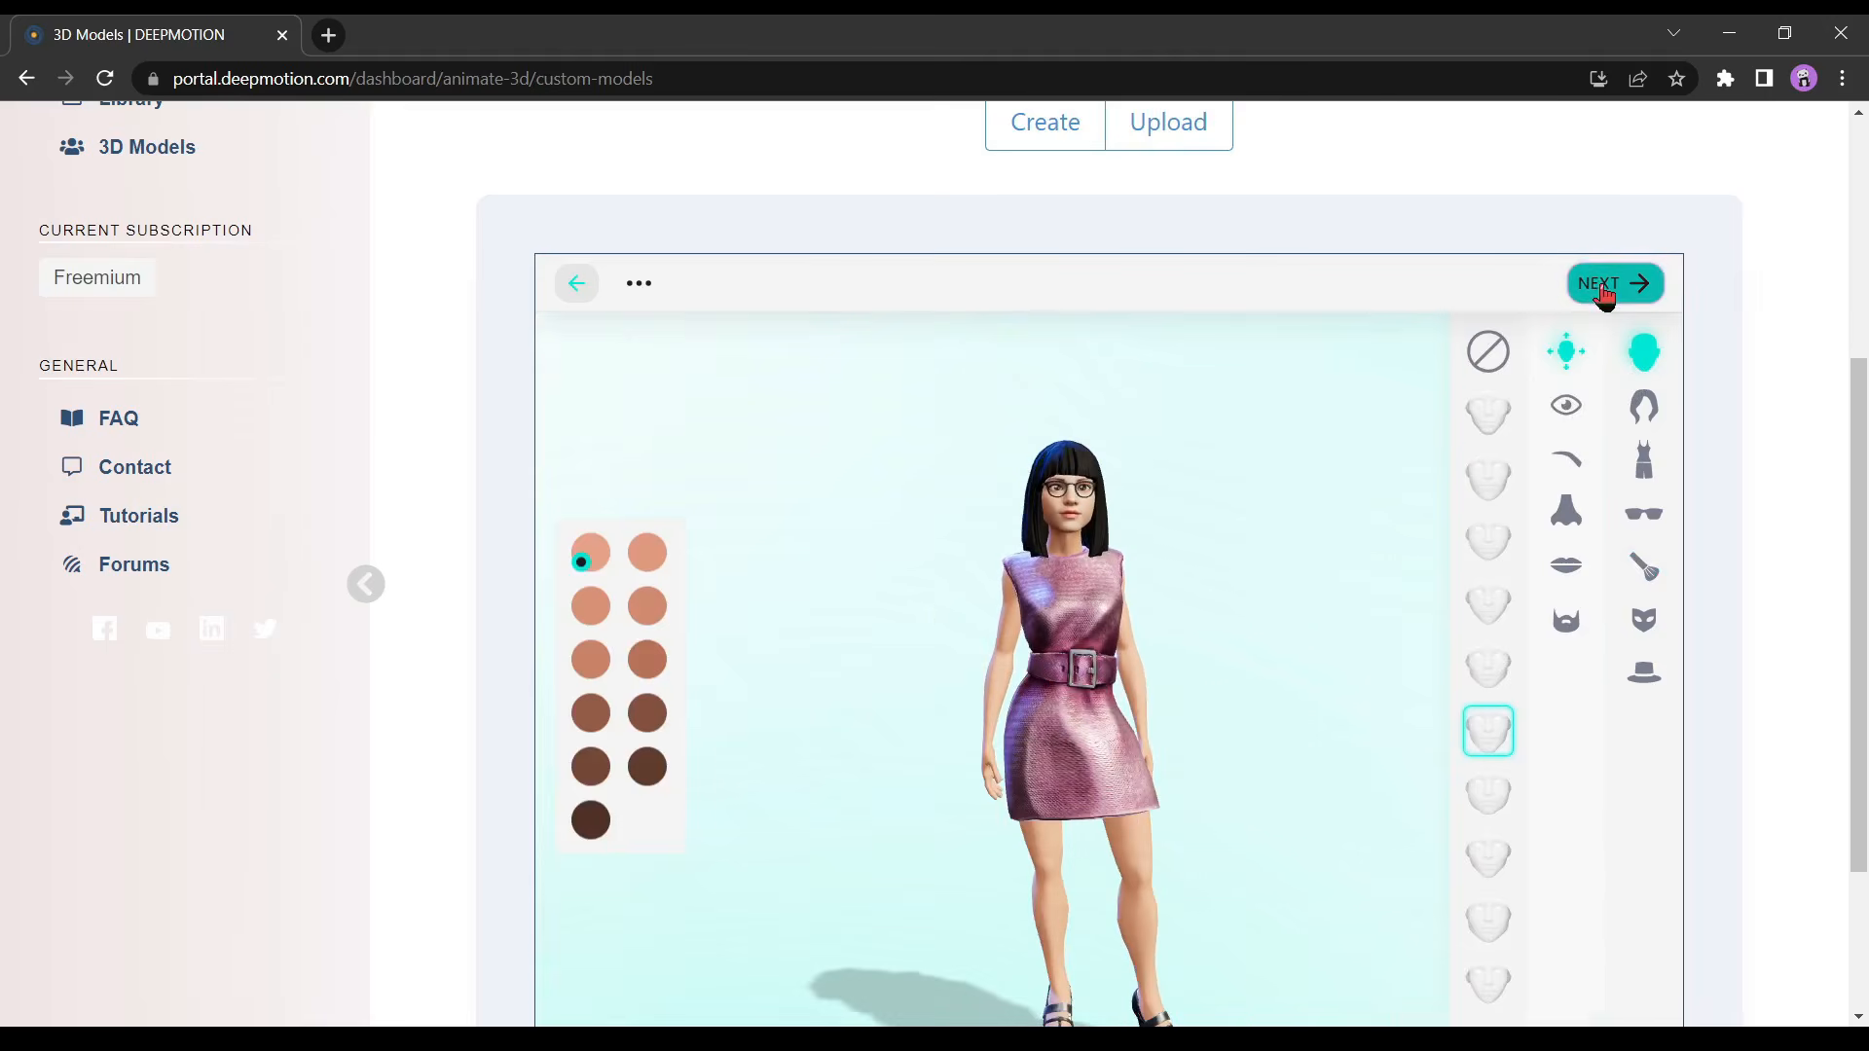
click(1605, 292)
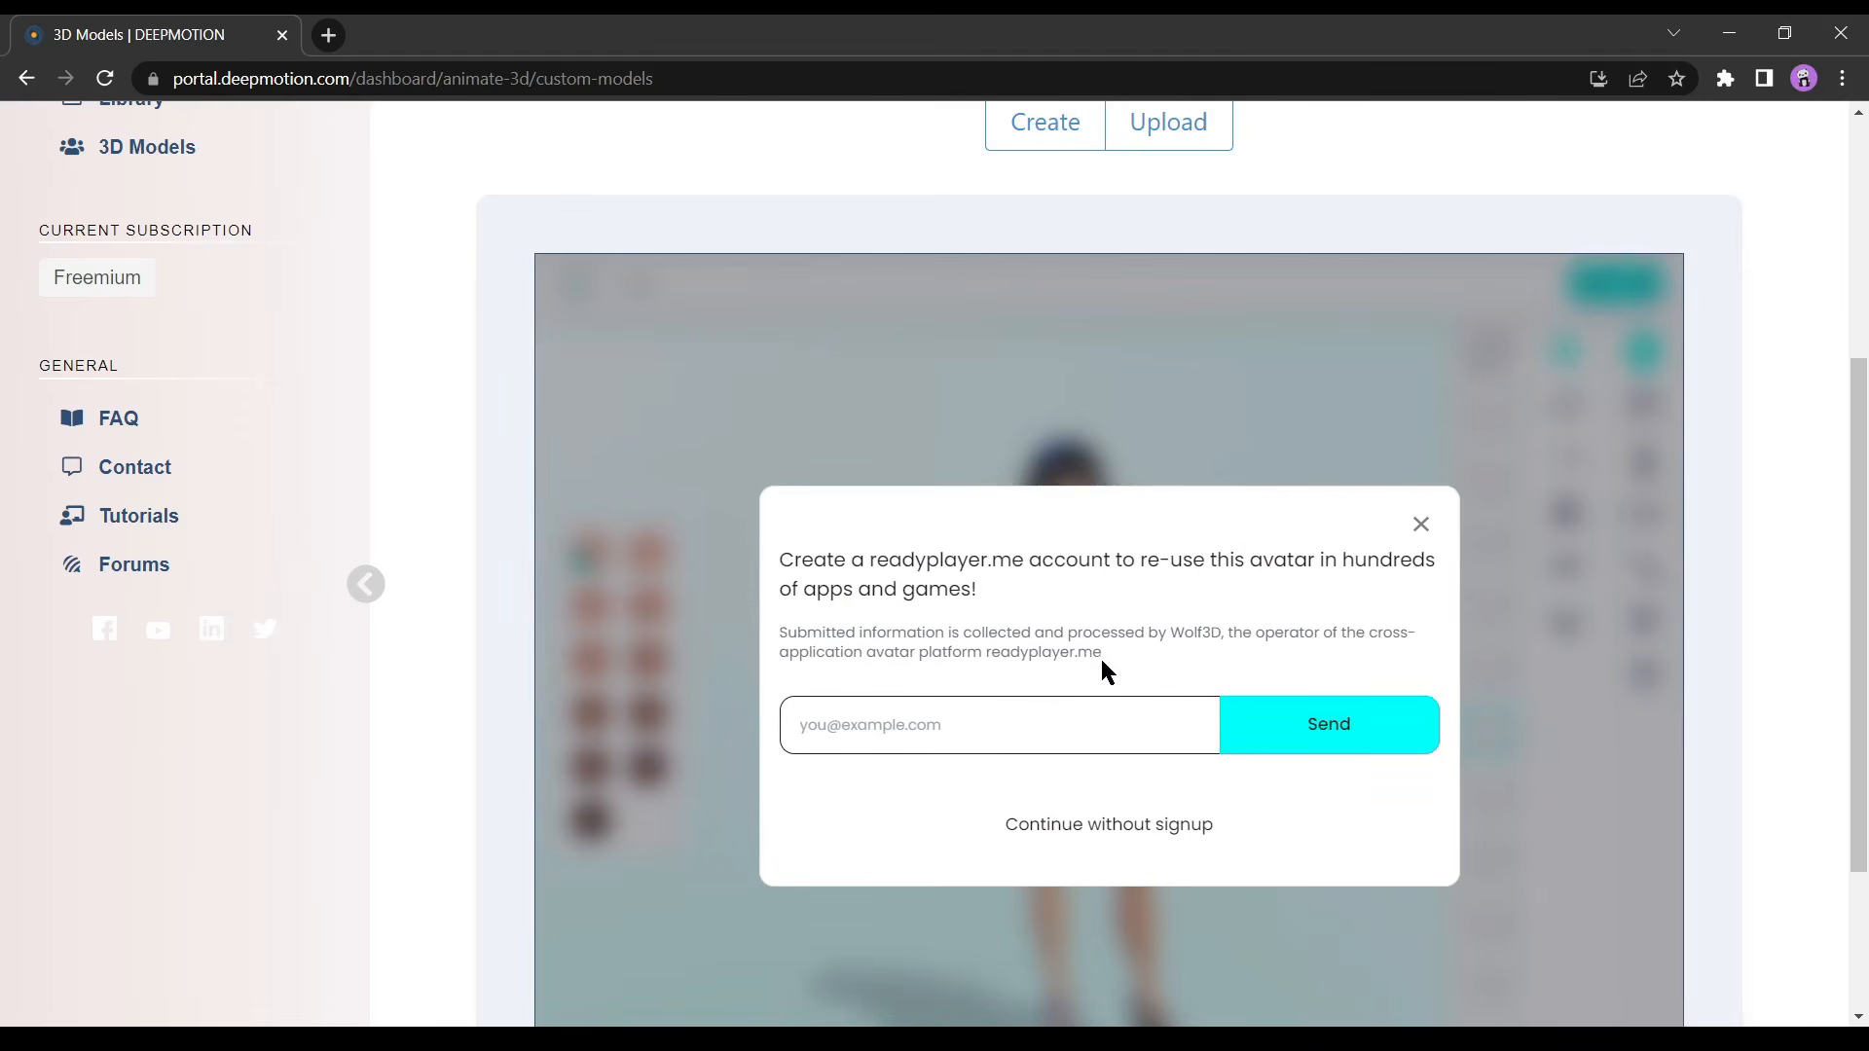
click(1097, 827)
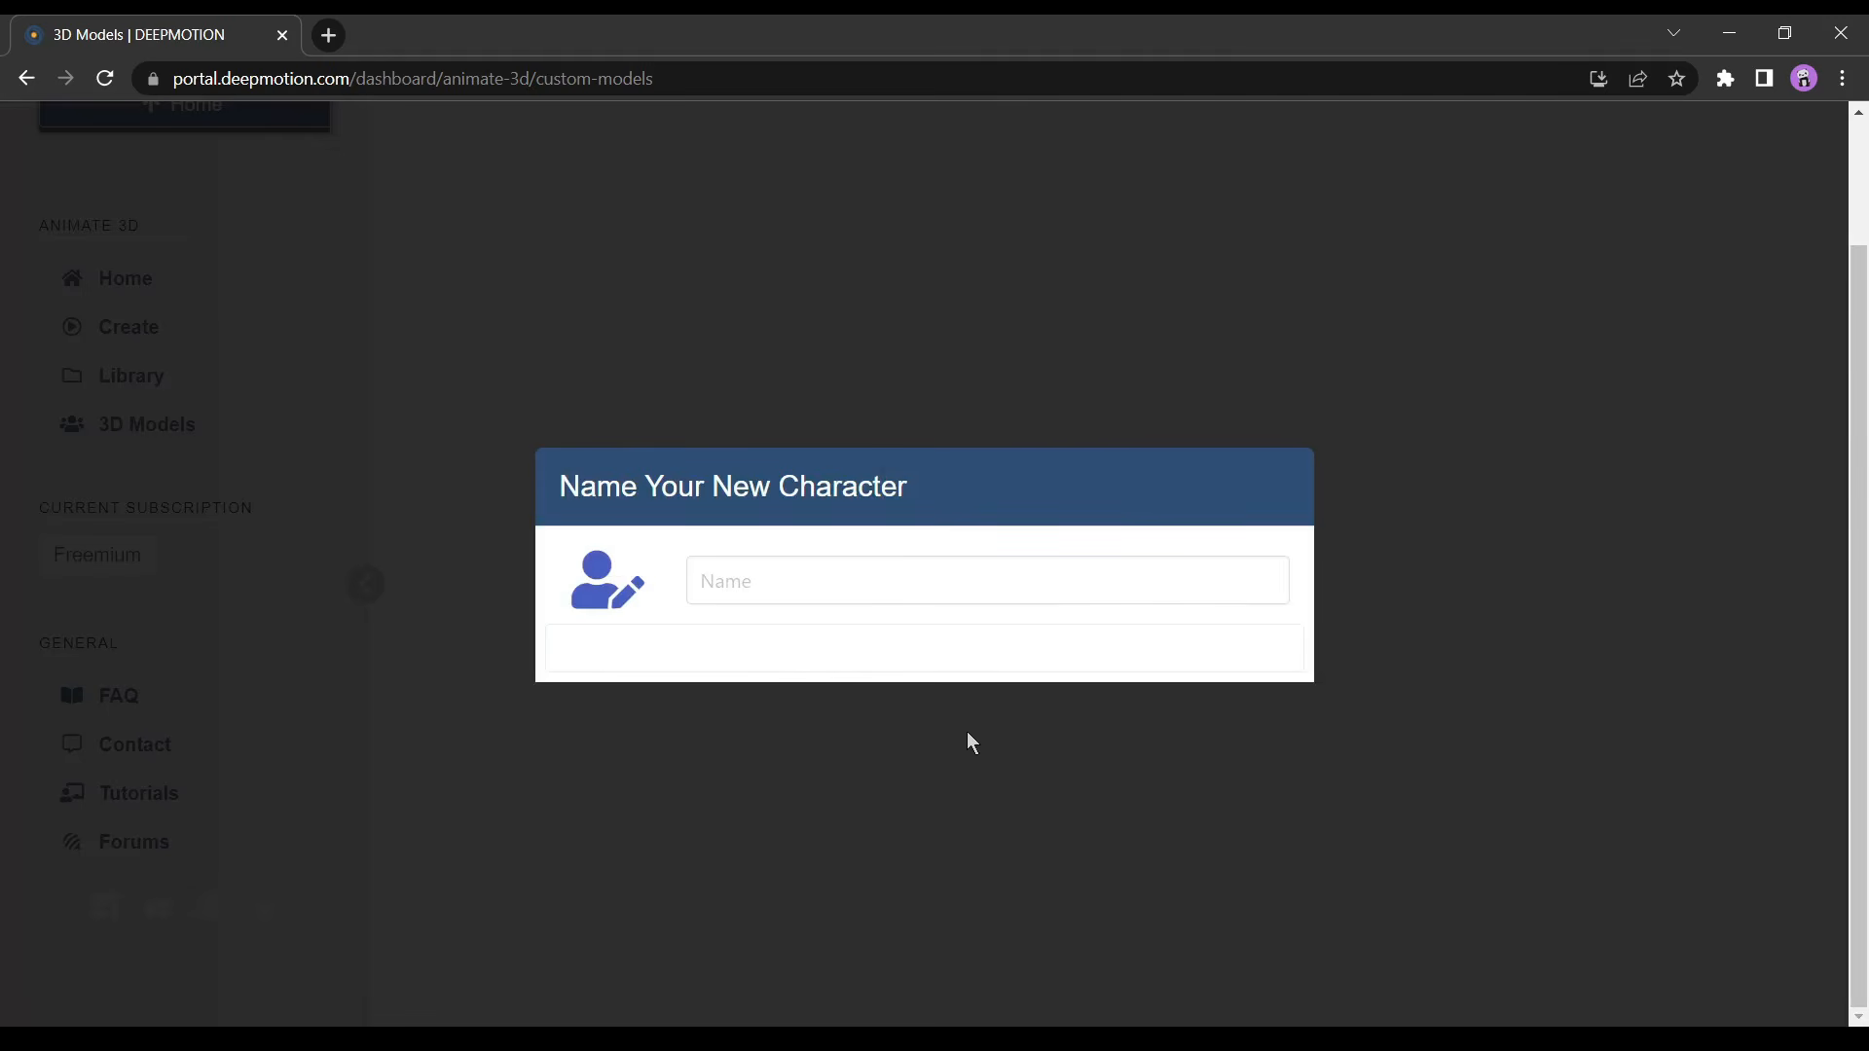
Name the new character Amy, save it, and view it on the 3D Models page.
click(749, 579)
text(Amy)
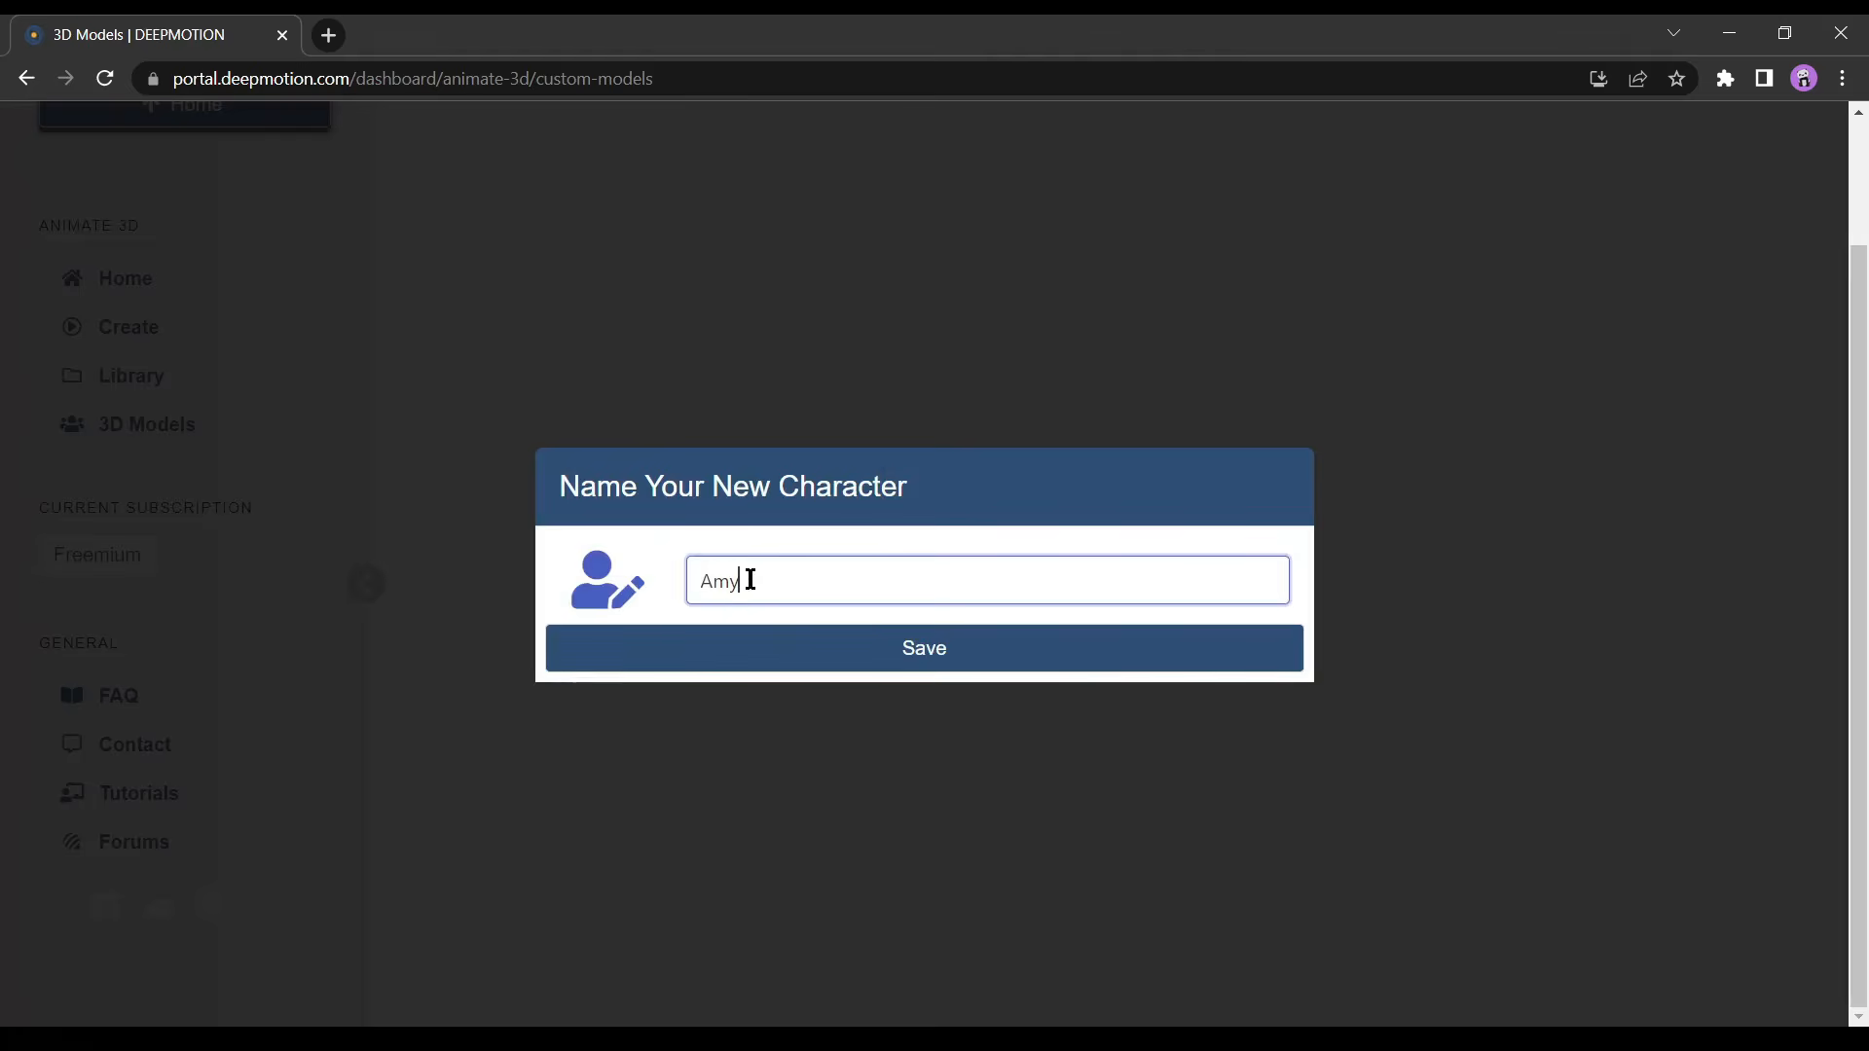
click(950, 647)
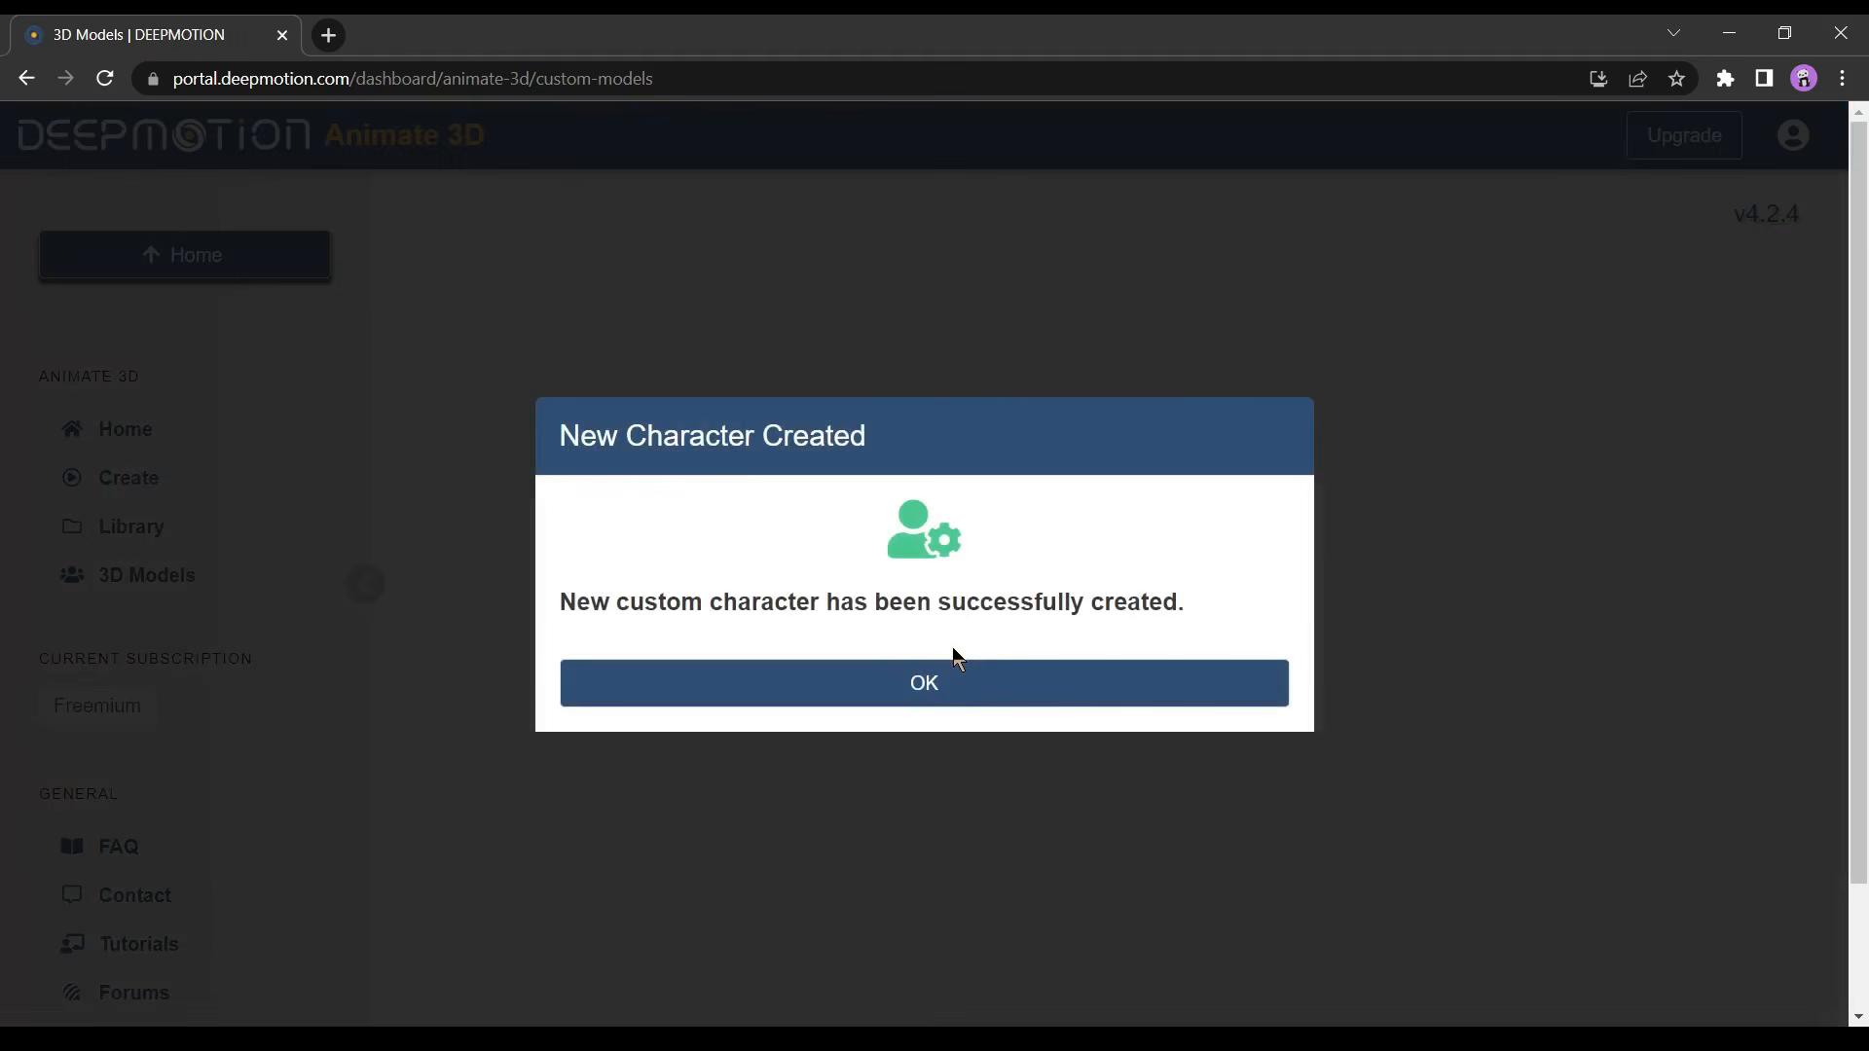
click(941, 672)
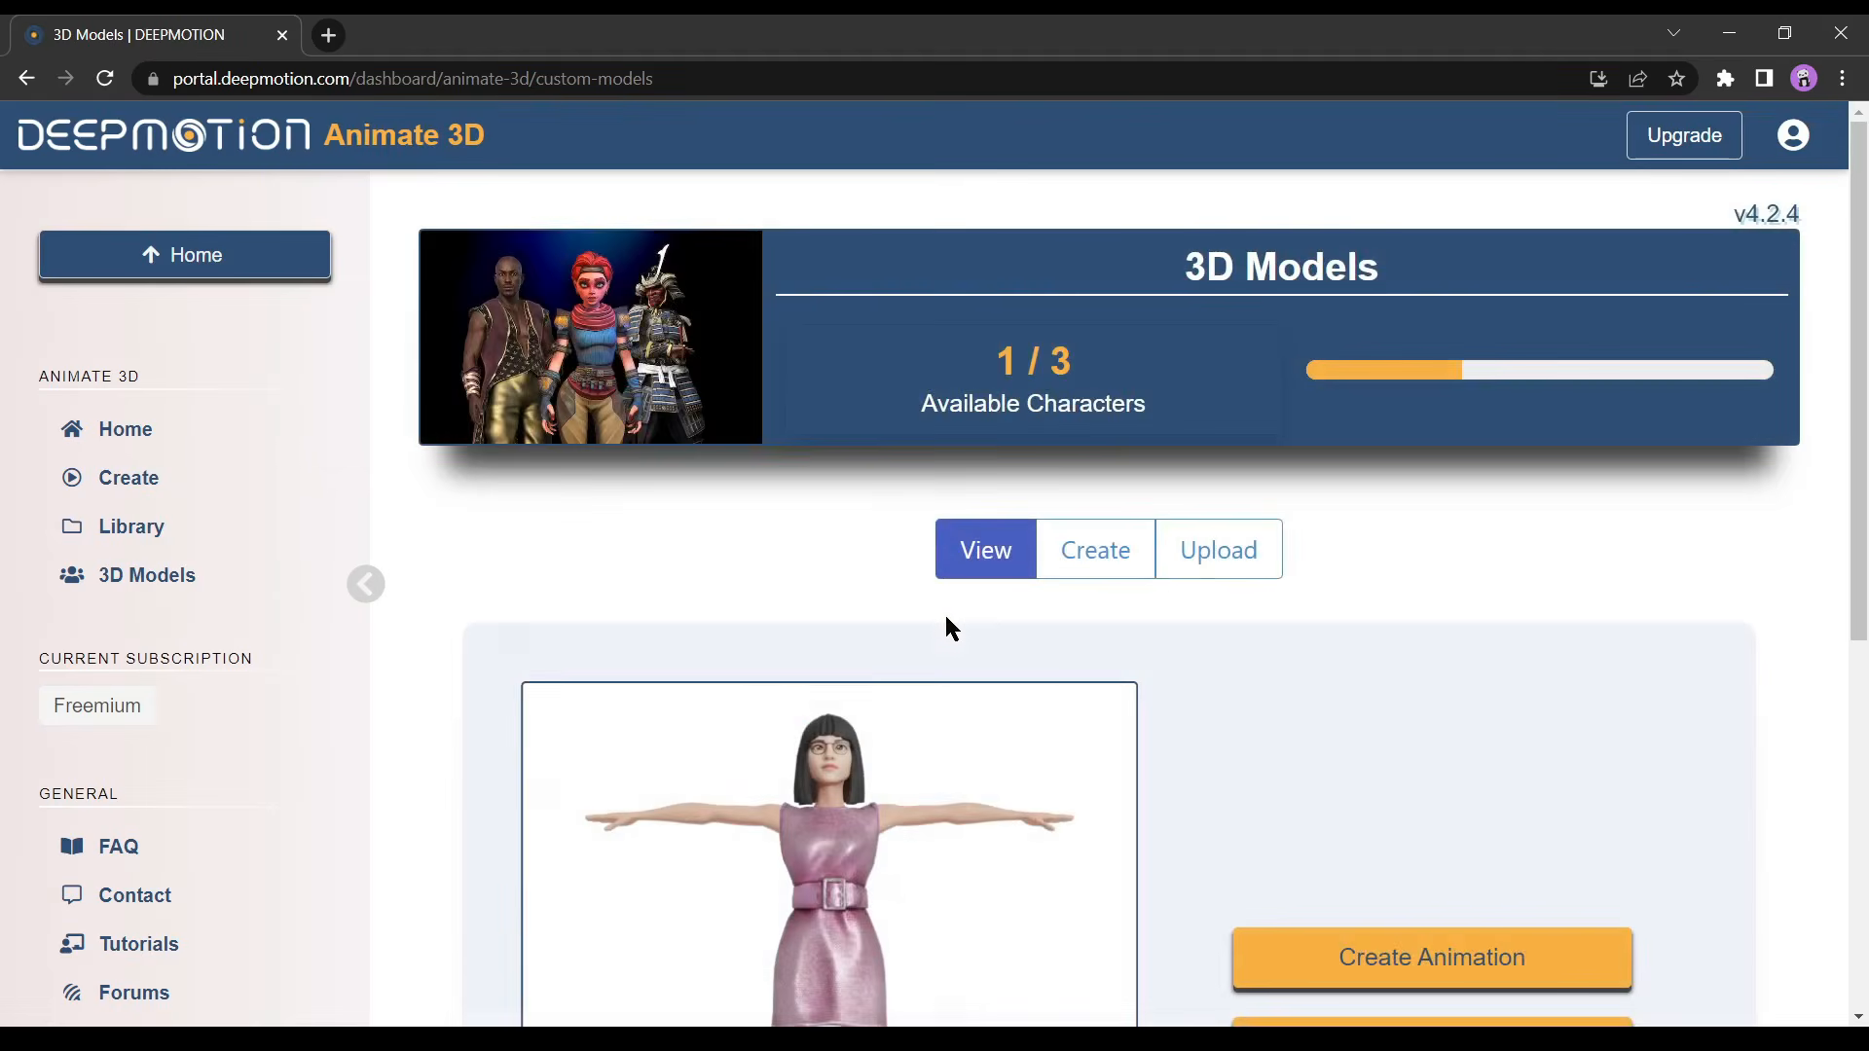
scroll(944, 624, down, 6)
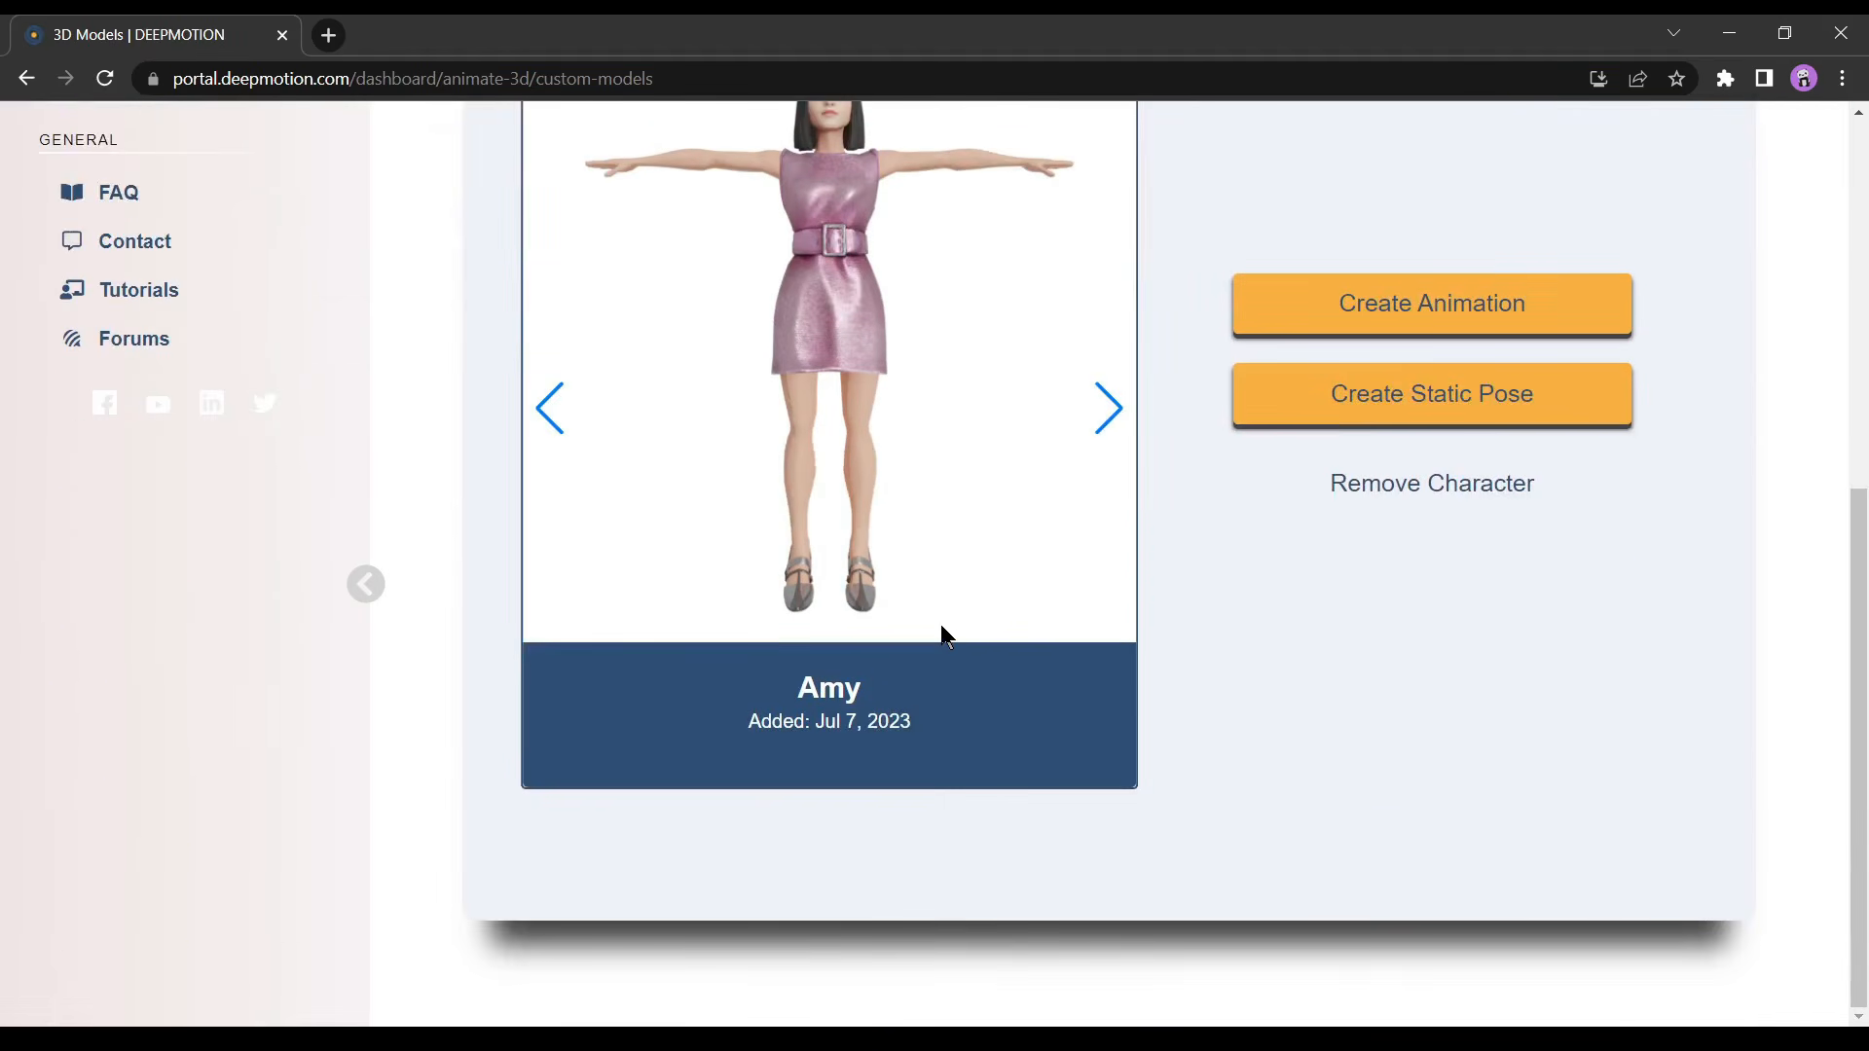
scroll(942, 634, up, 5)
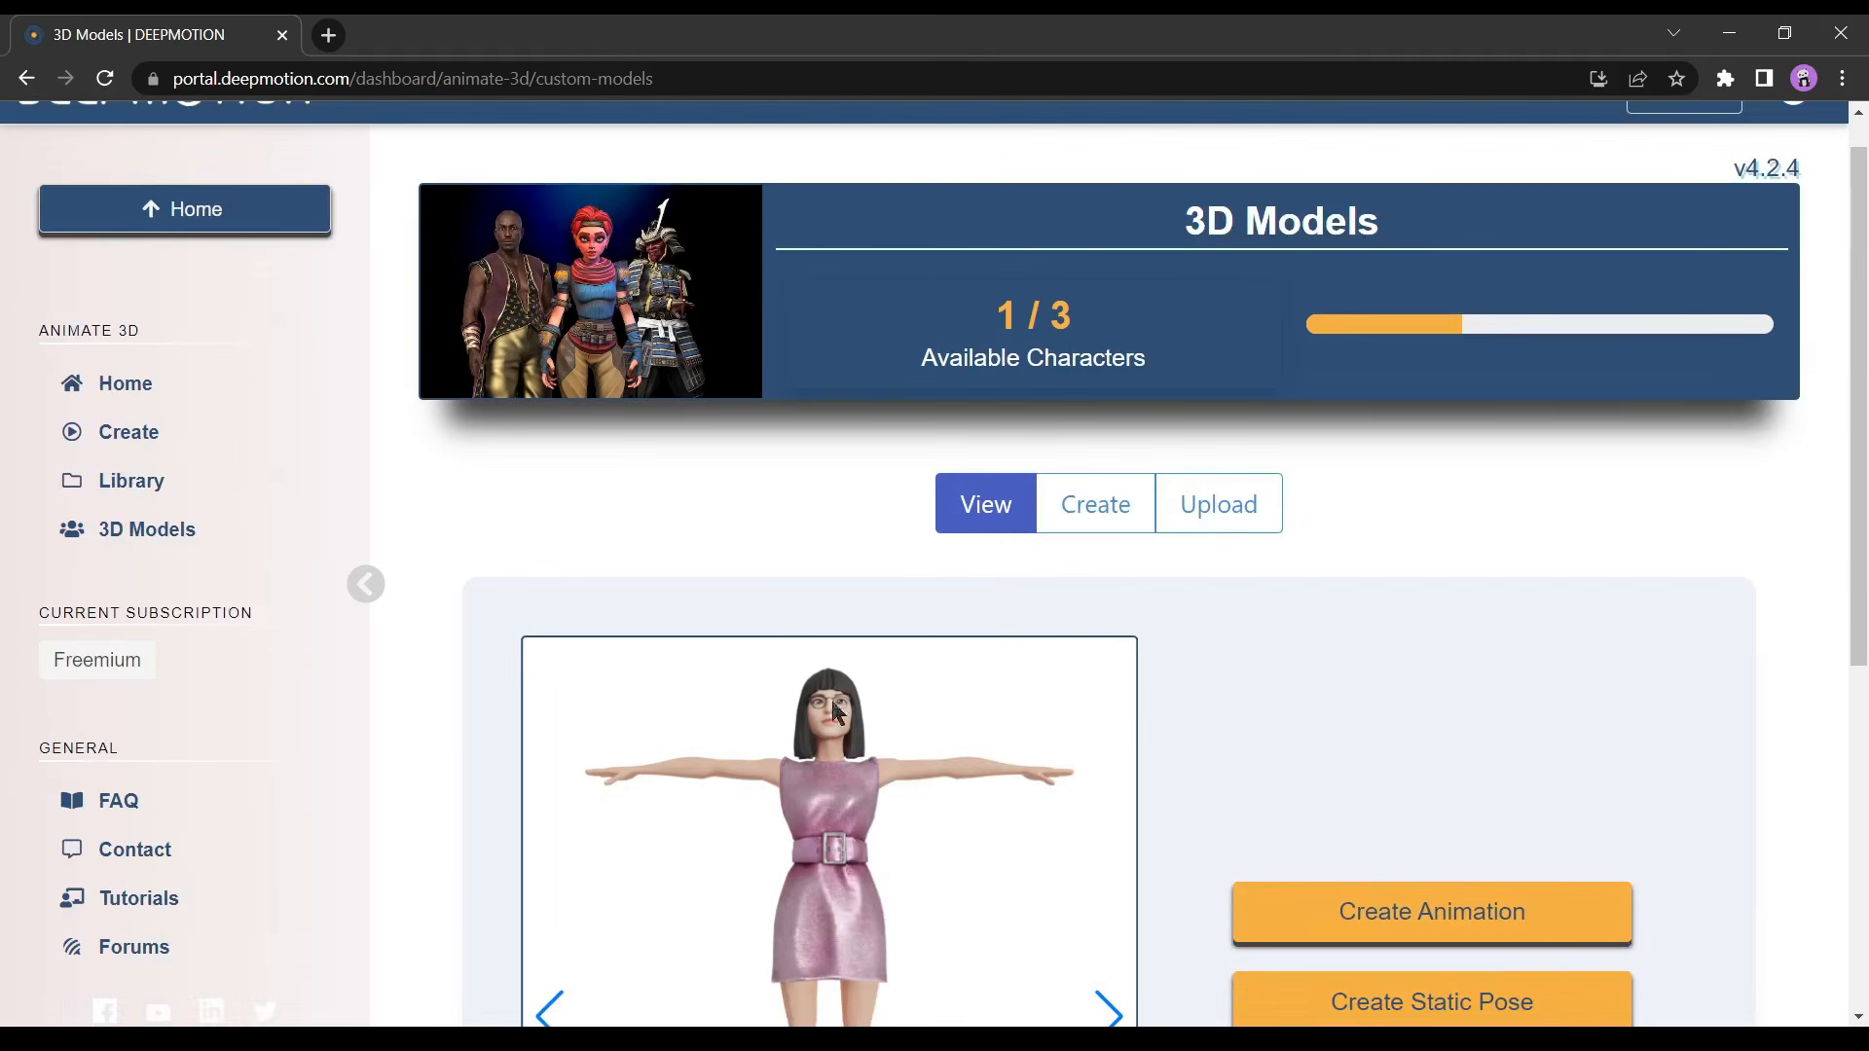
Start creating a new animation with the Amy model.
scroll(1026, 687, down, 4)
click(1475, 559)
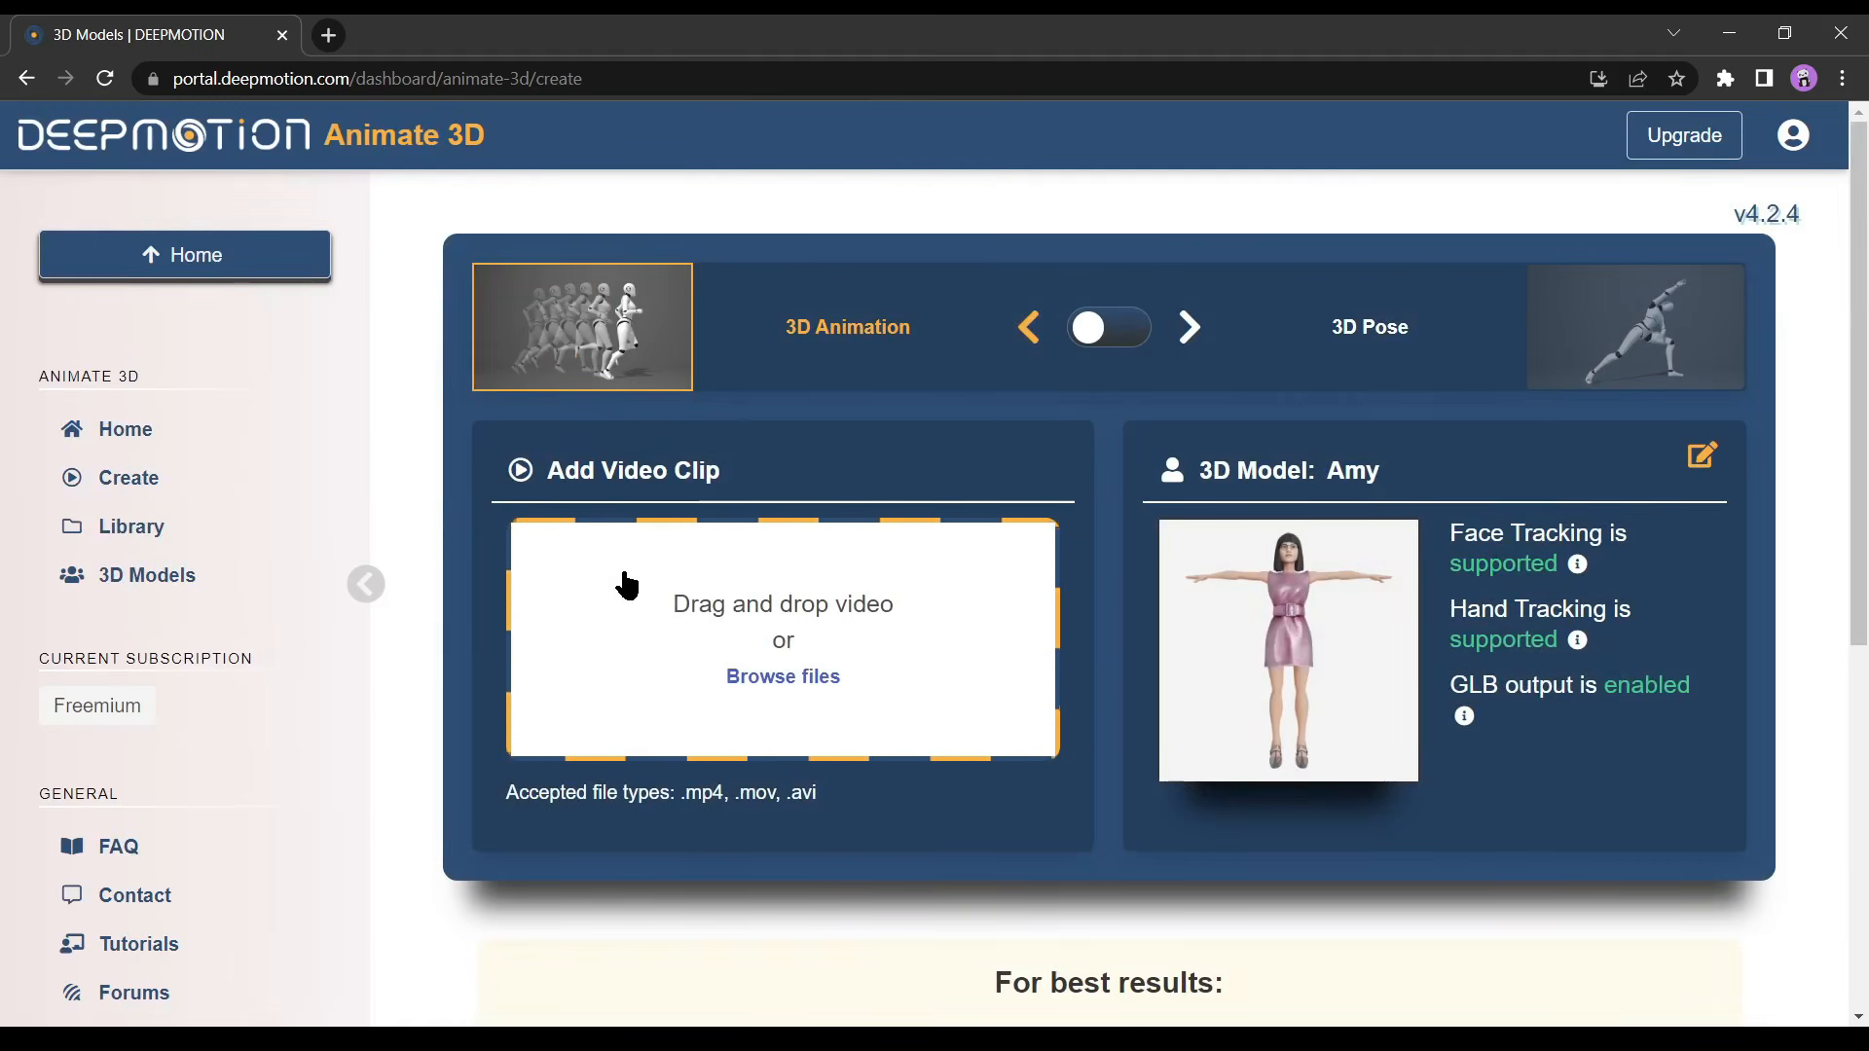
Compare the 3D Pose mode with the 3D Animation mode and return to 3D Animation.
click(1137, 345)
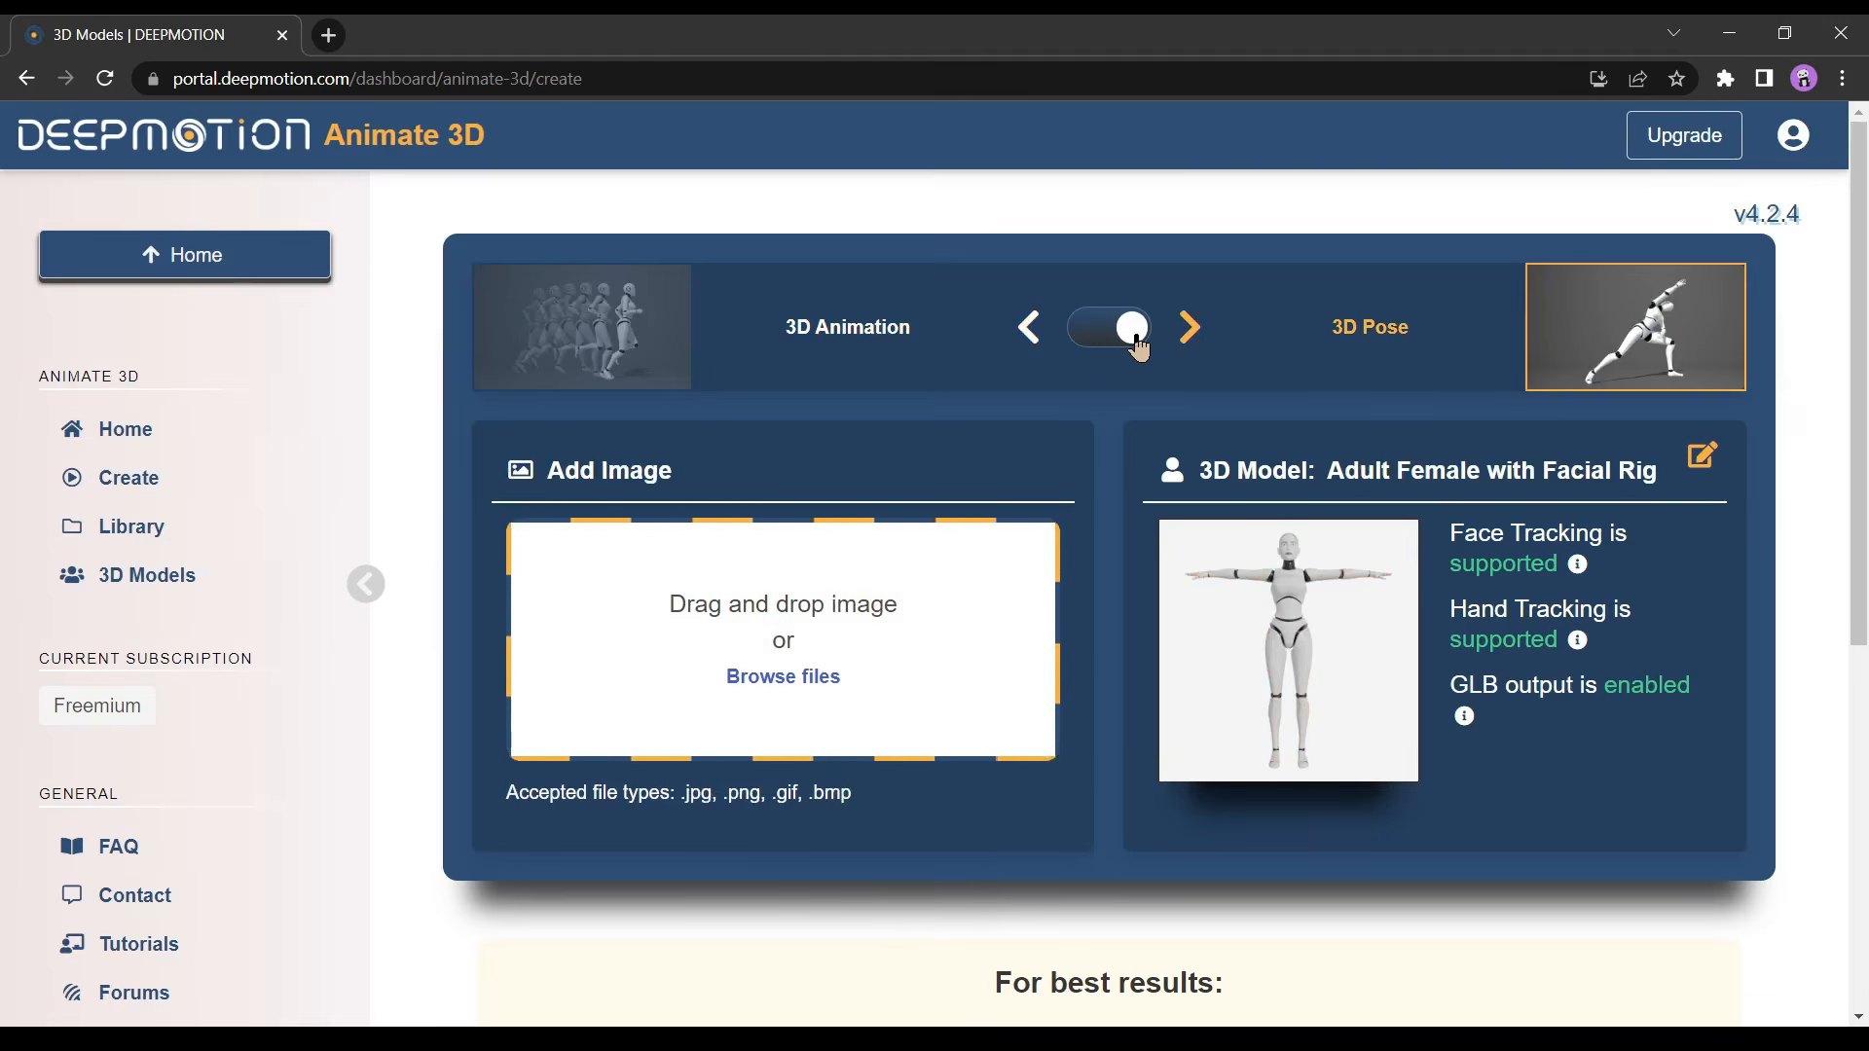
click(1085, 346)
click(1137, 346)
click(1083, 347)
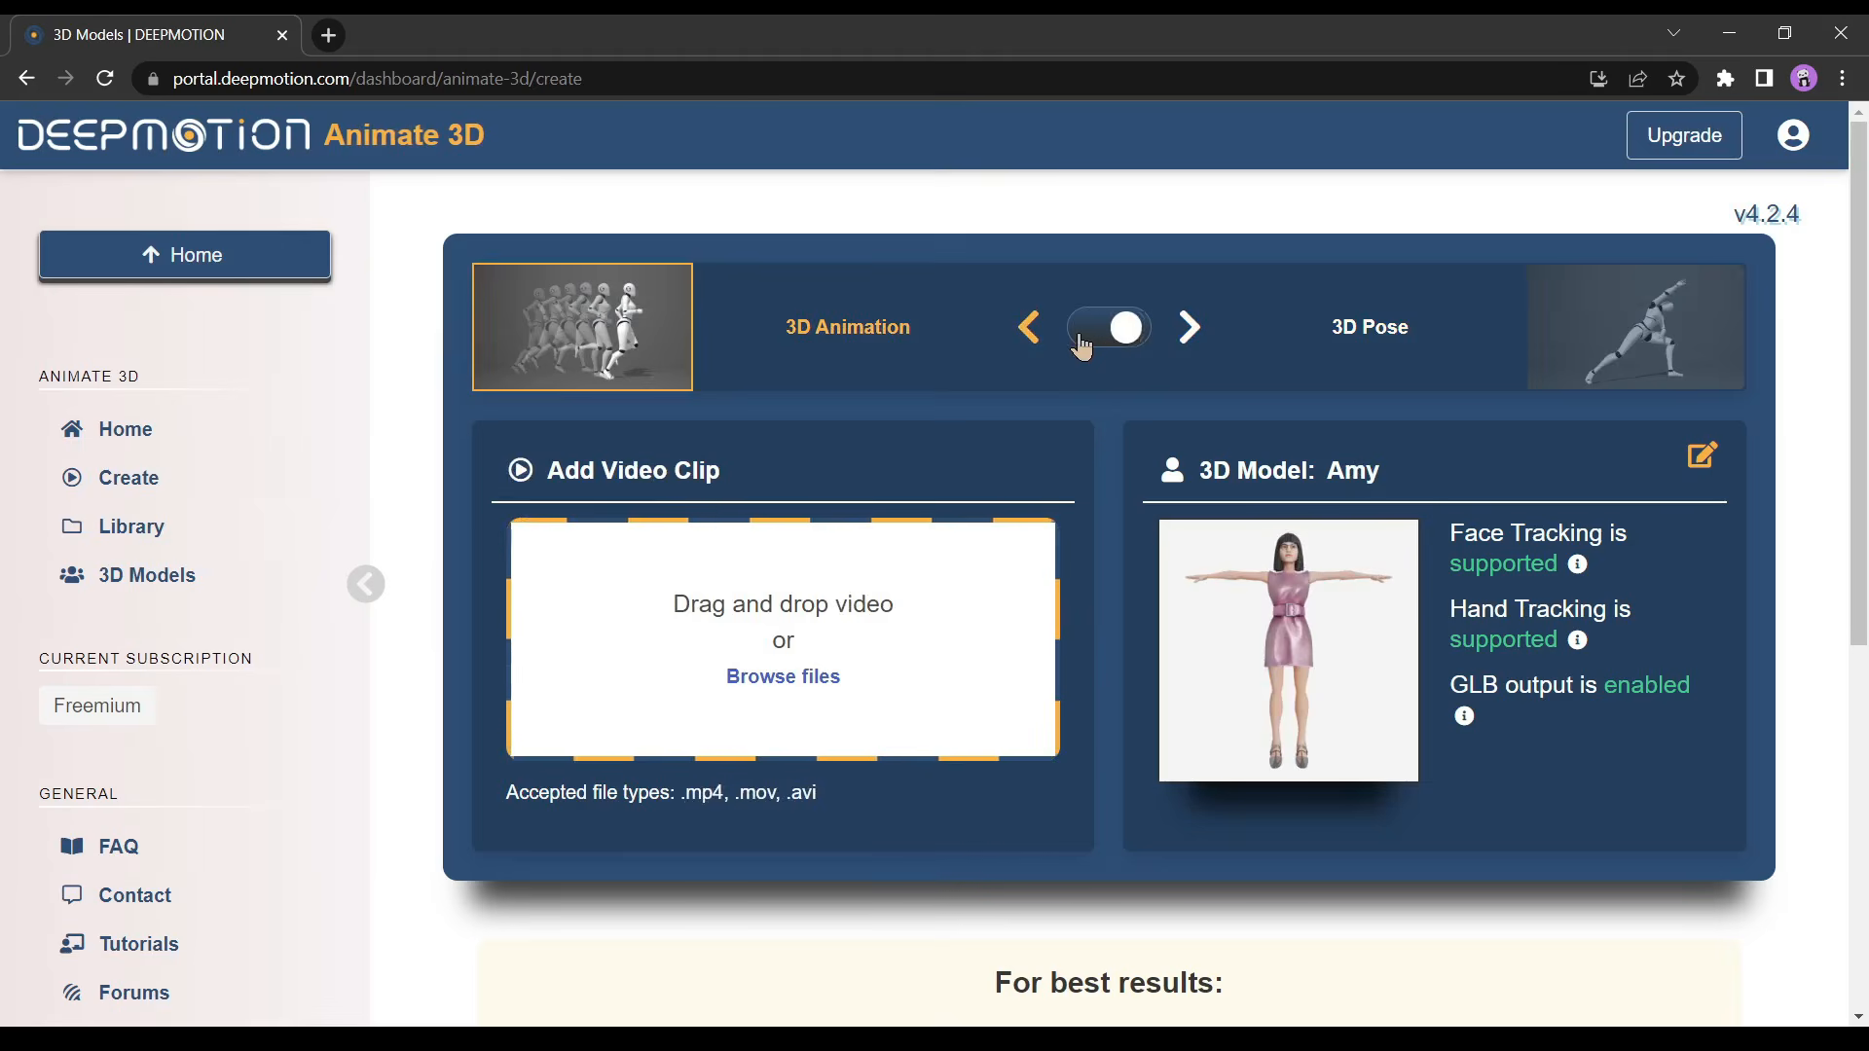
click(1133, 344)
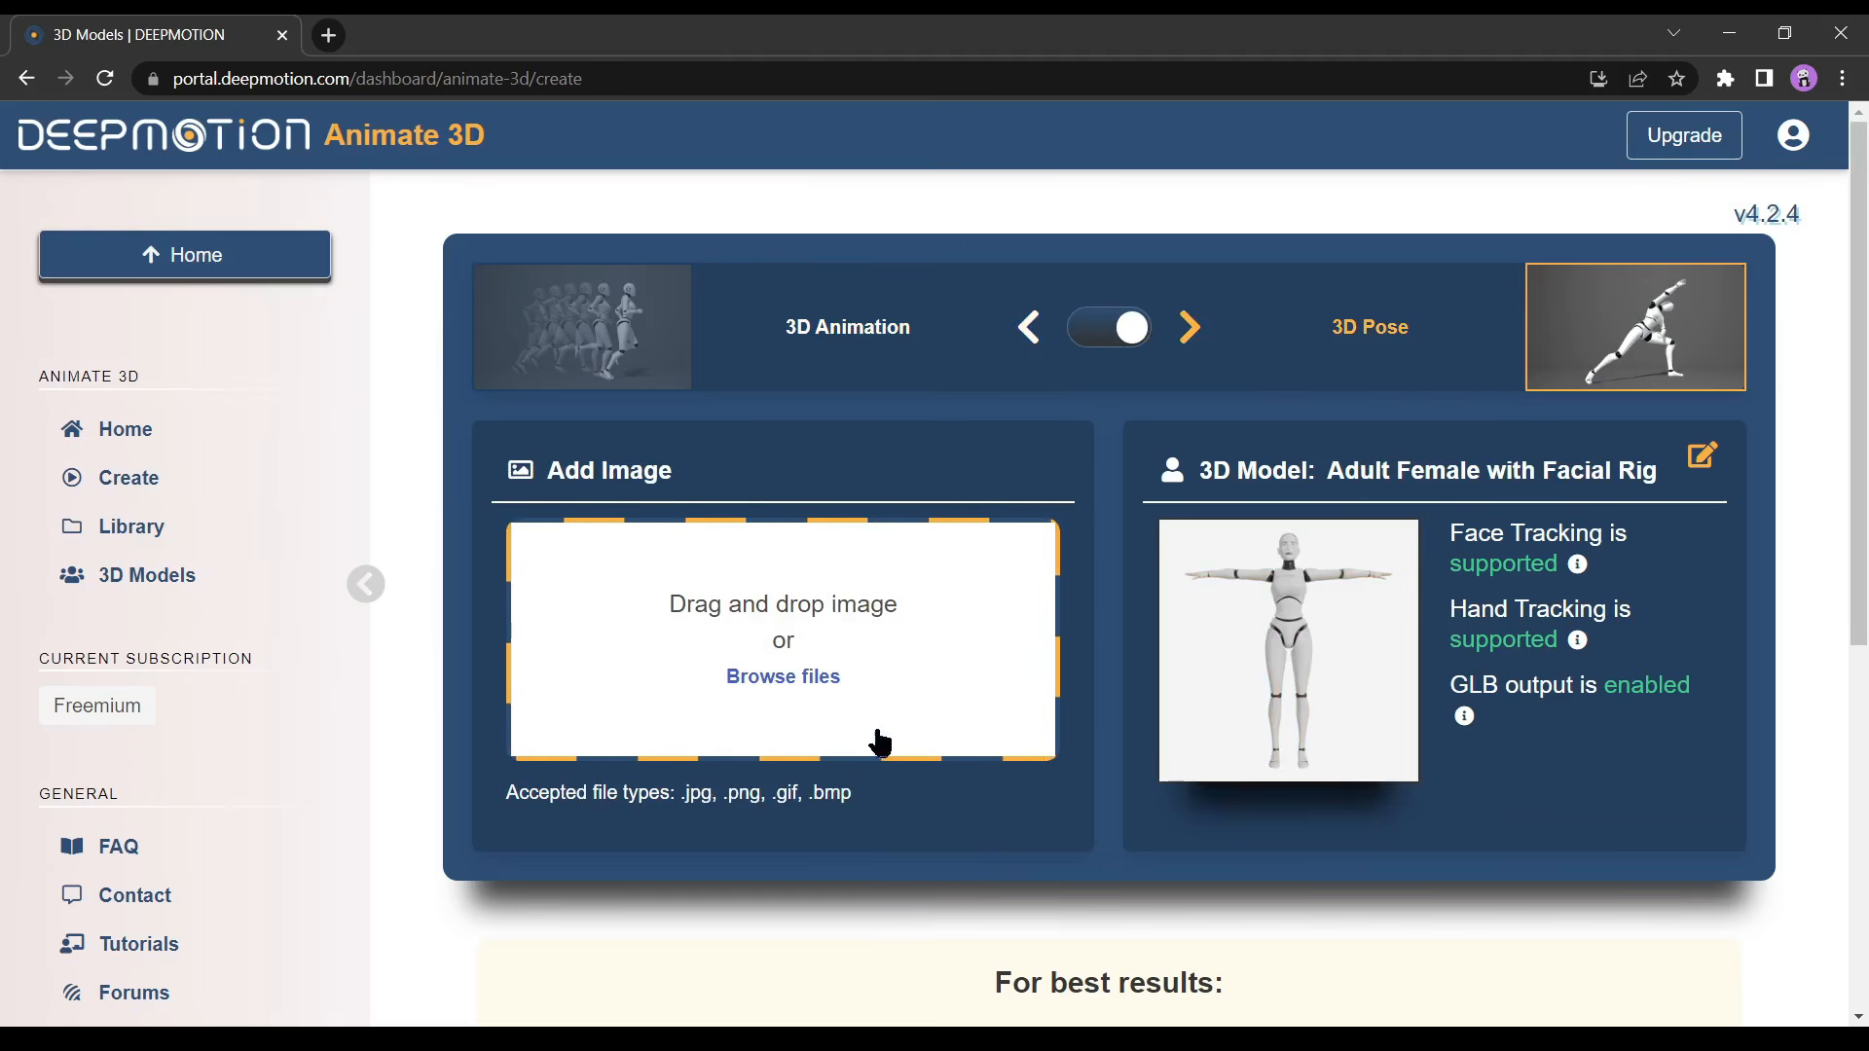
click(1083, 349)
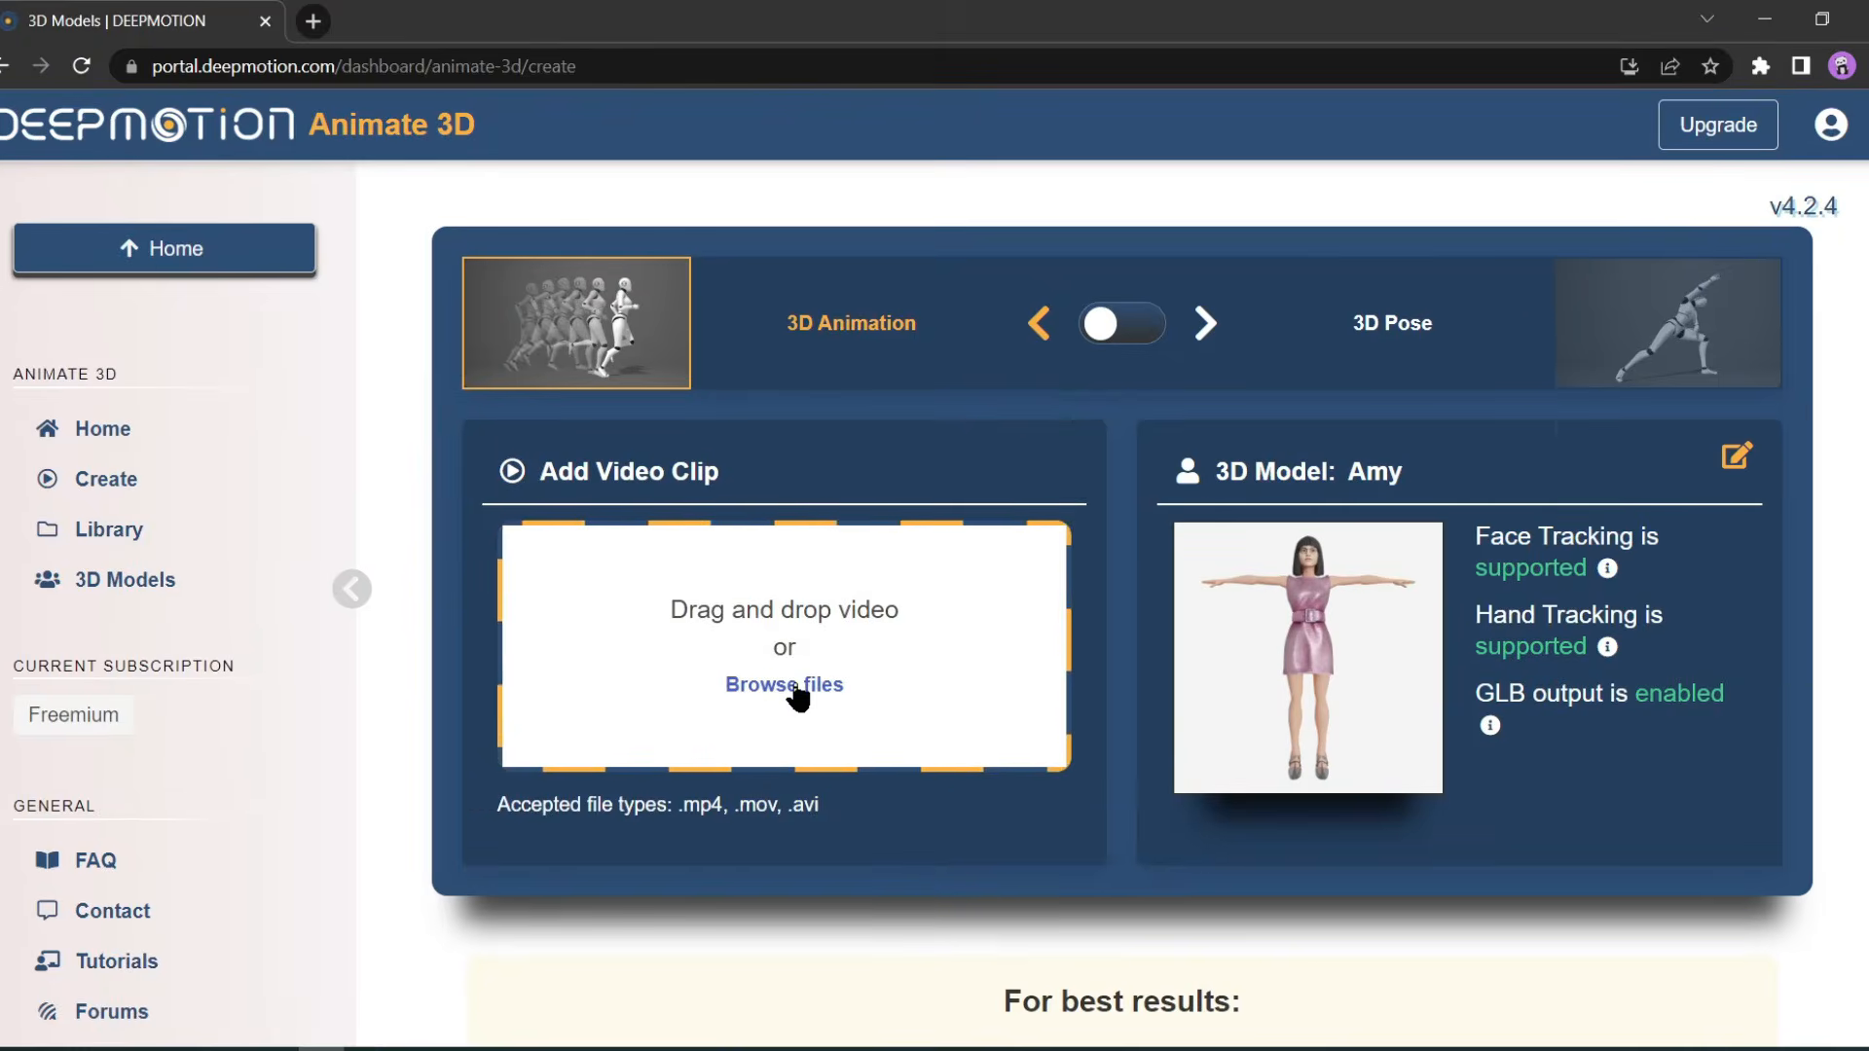
Add the MP4 dance clip from the New folder in Downloads as the source video and rename it Untitleddesign.
click(784, 675)
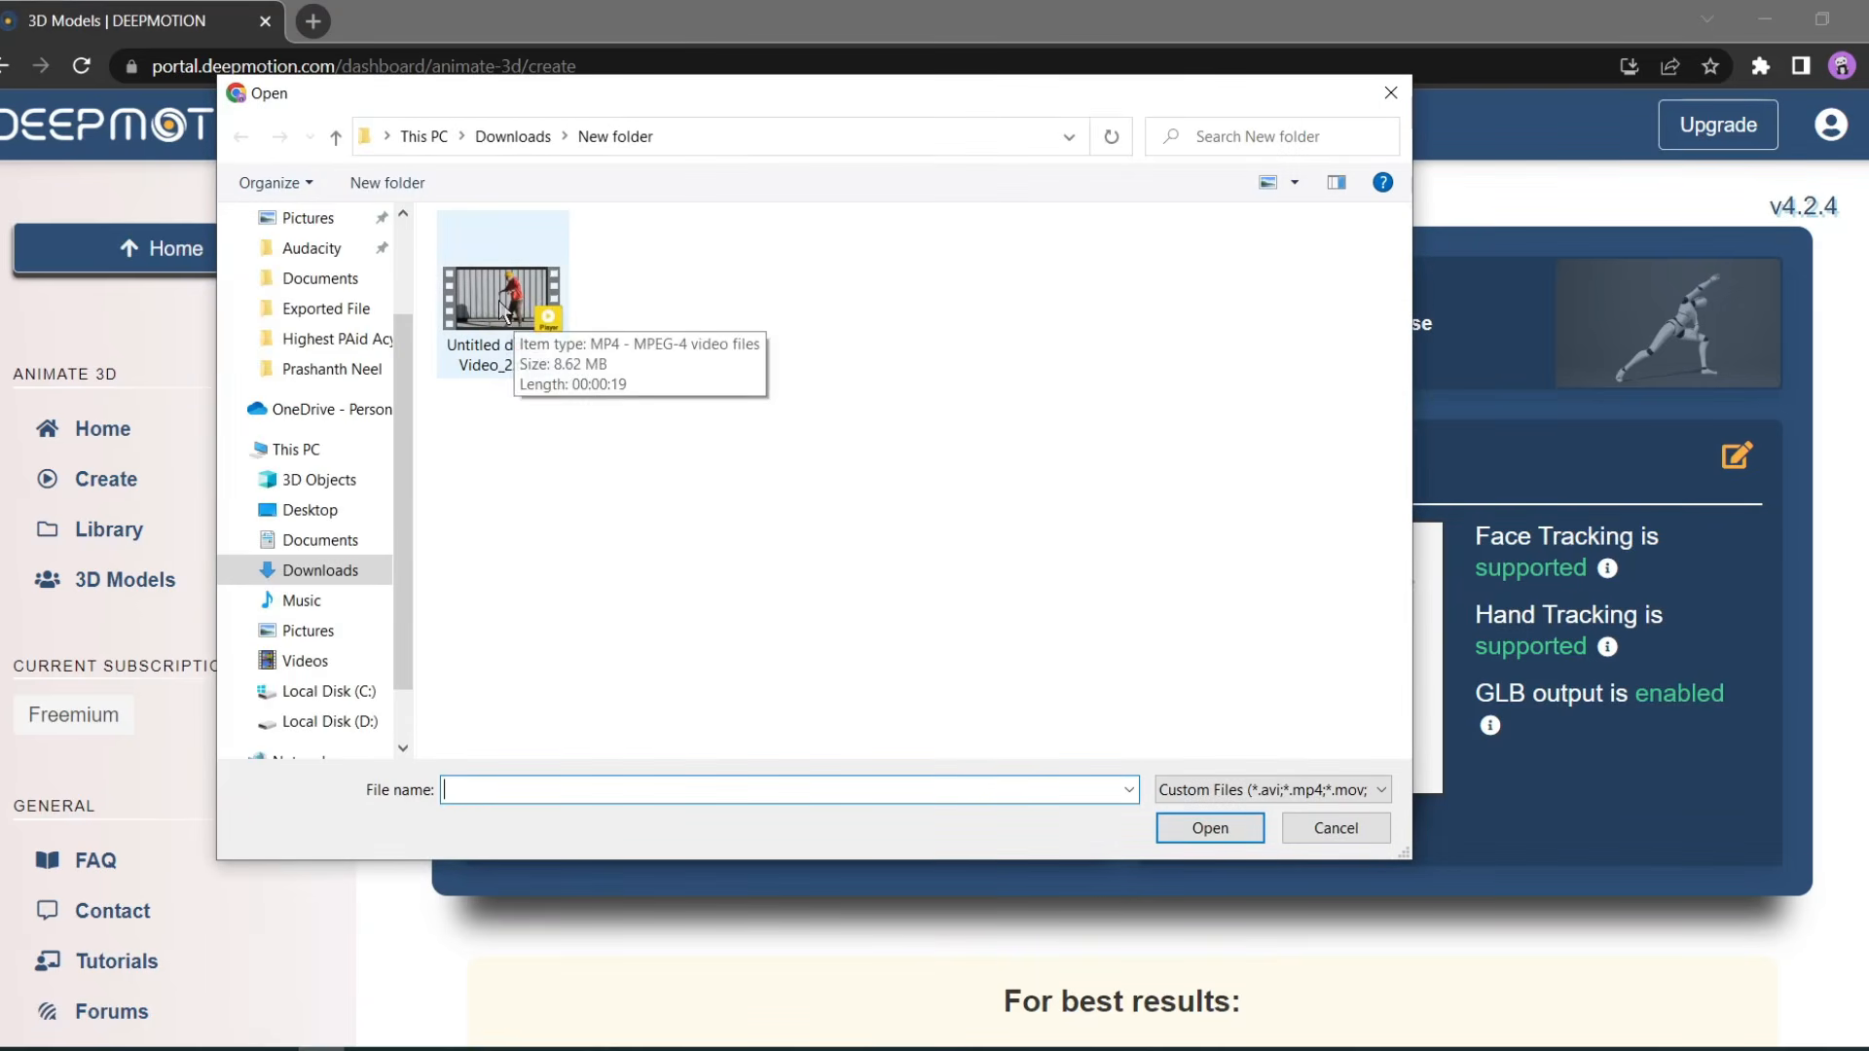
double_click(513, 341)
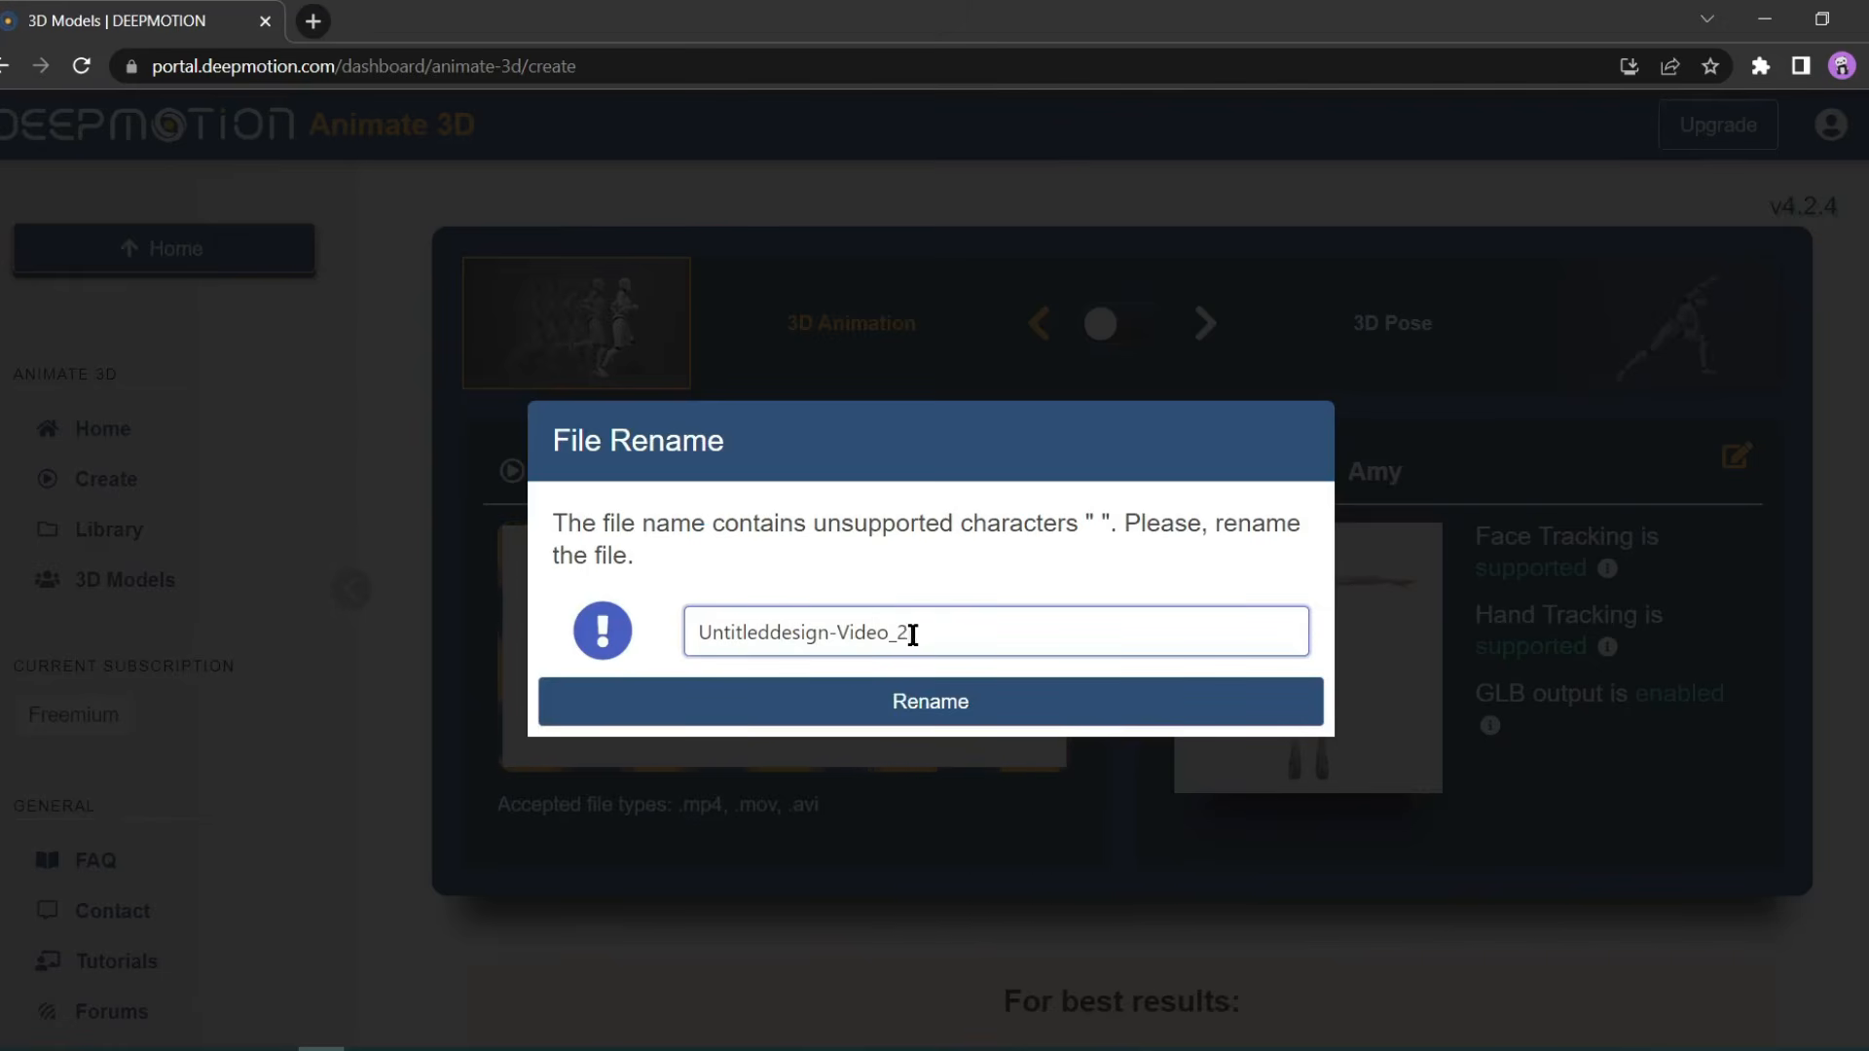
click(886, 699)
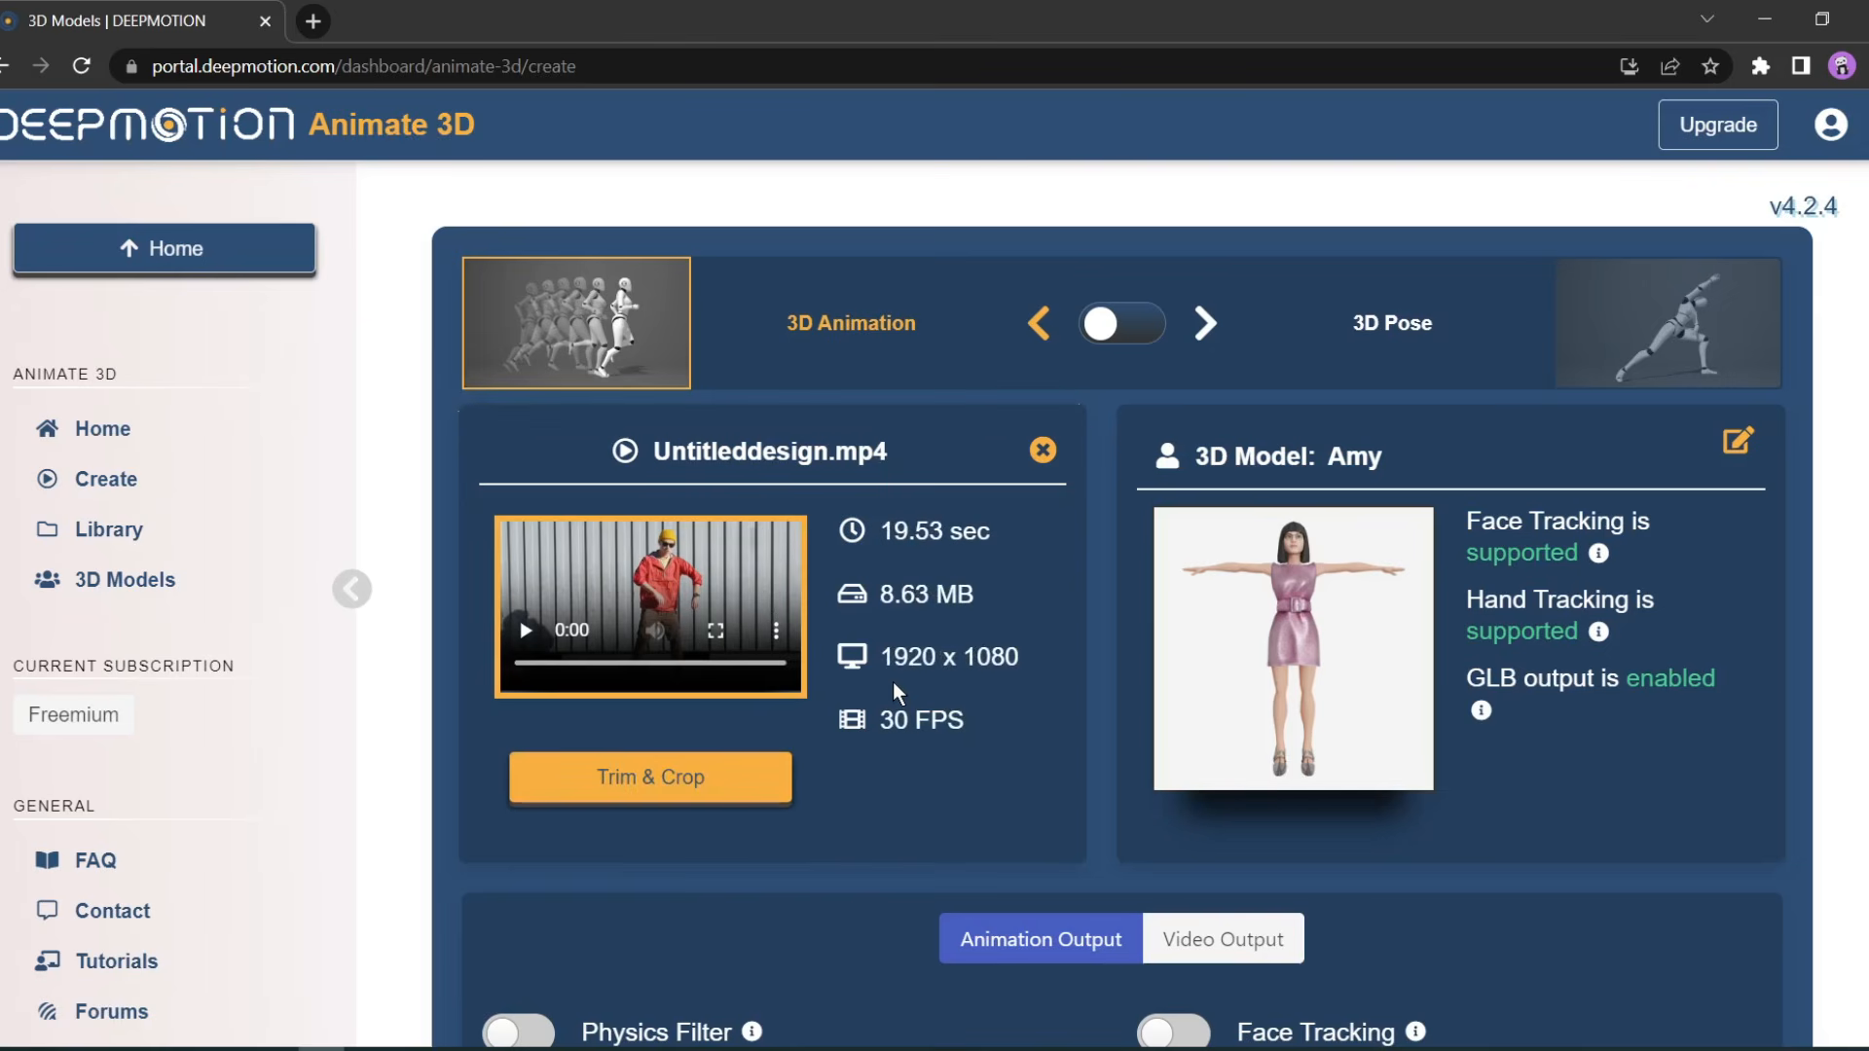
Enable Physics Filter, Face Tracking and Hand Tracking (Beta) for the animation output.
scroll(1025, 575, down, 3)
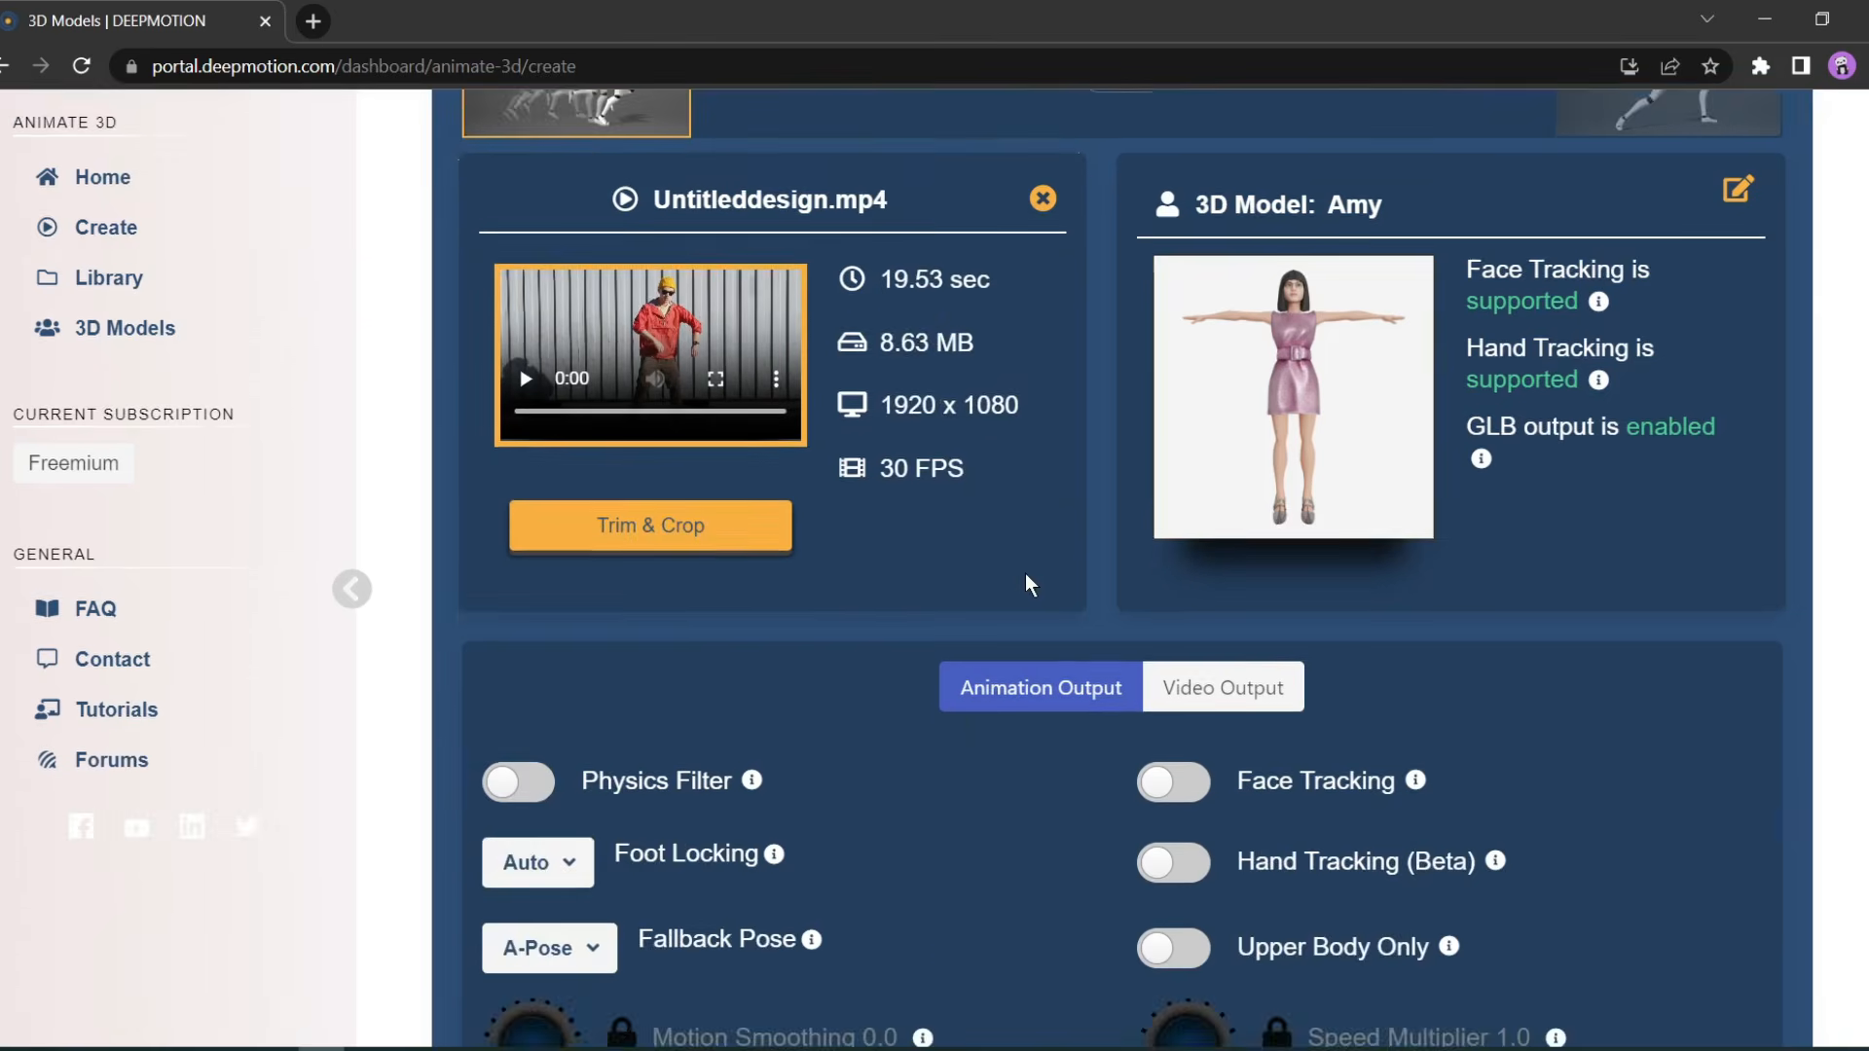
scroll(1019, 569, up, 3)
scroll(1019, 569, down, 5)
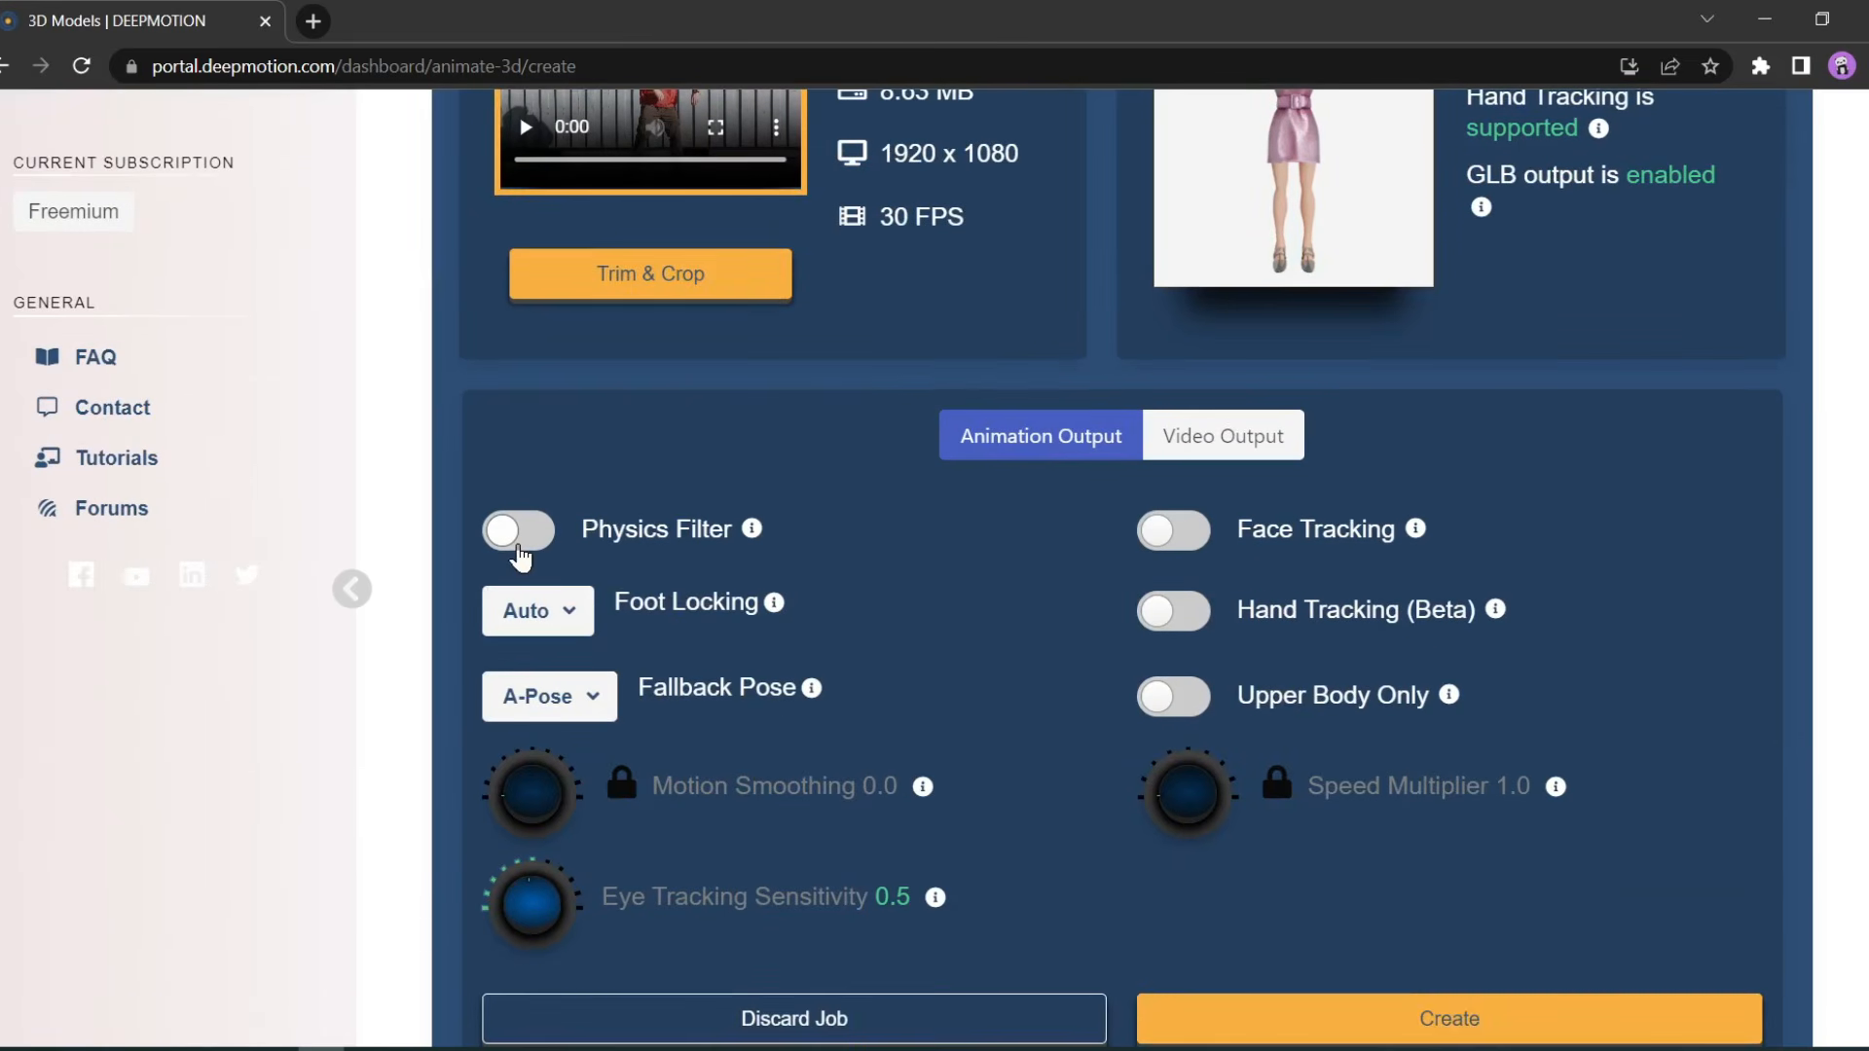
click(522, 557)
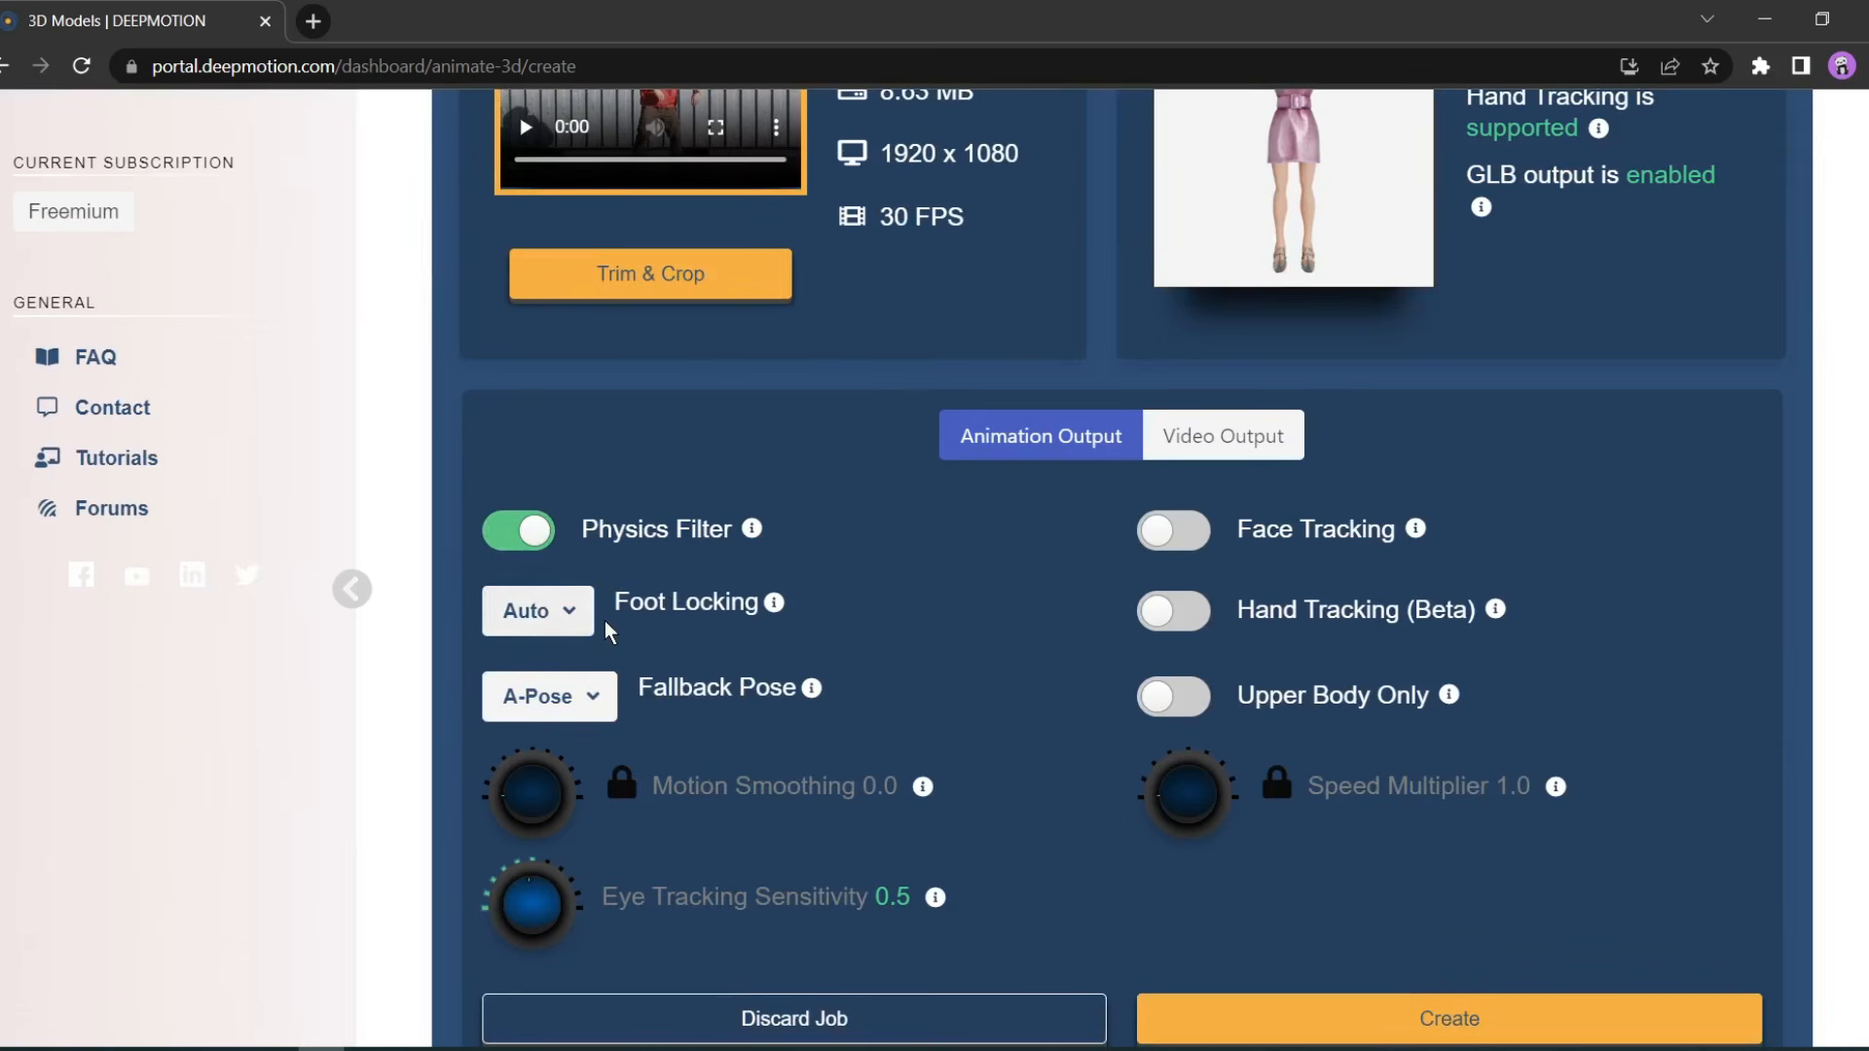
click(1183, 540)
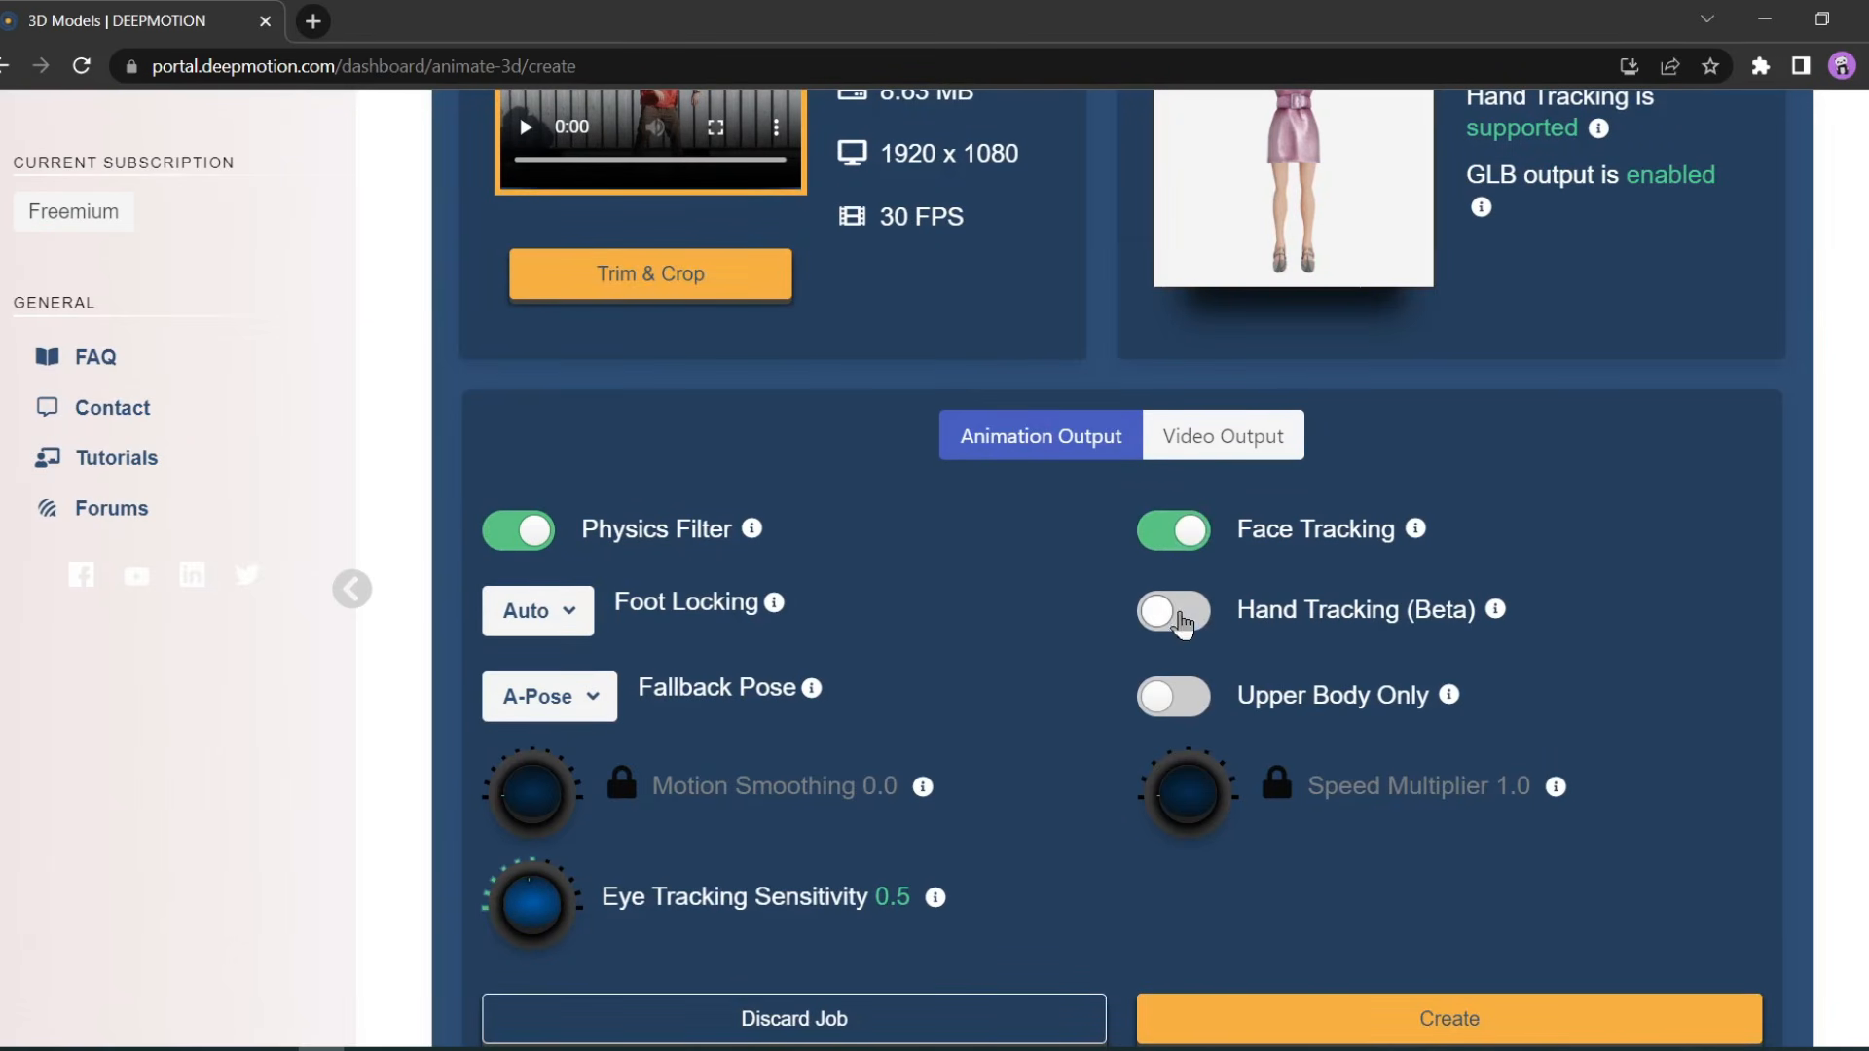
click(1181, 614)
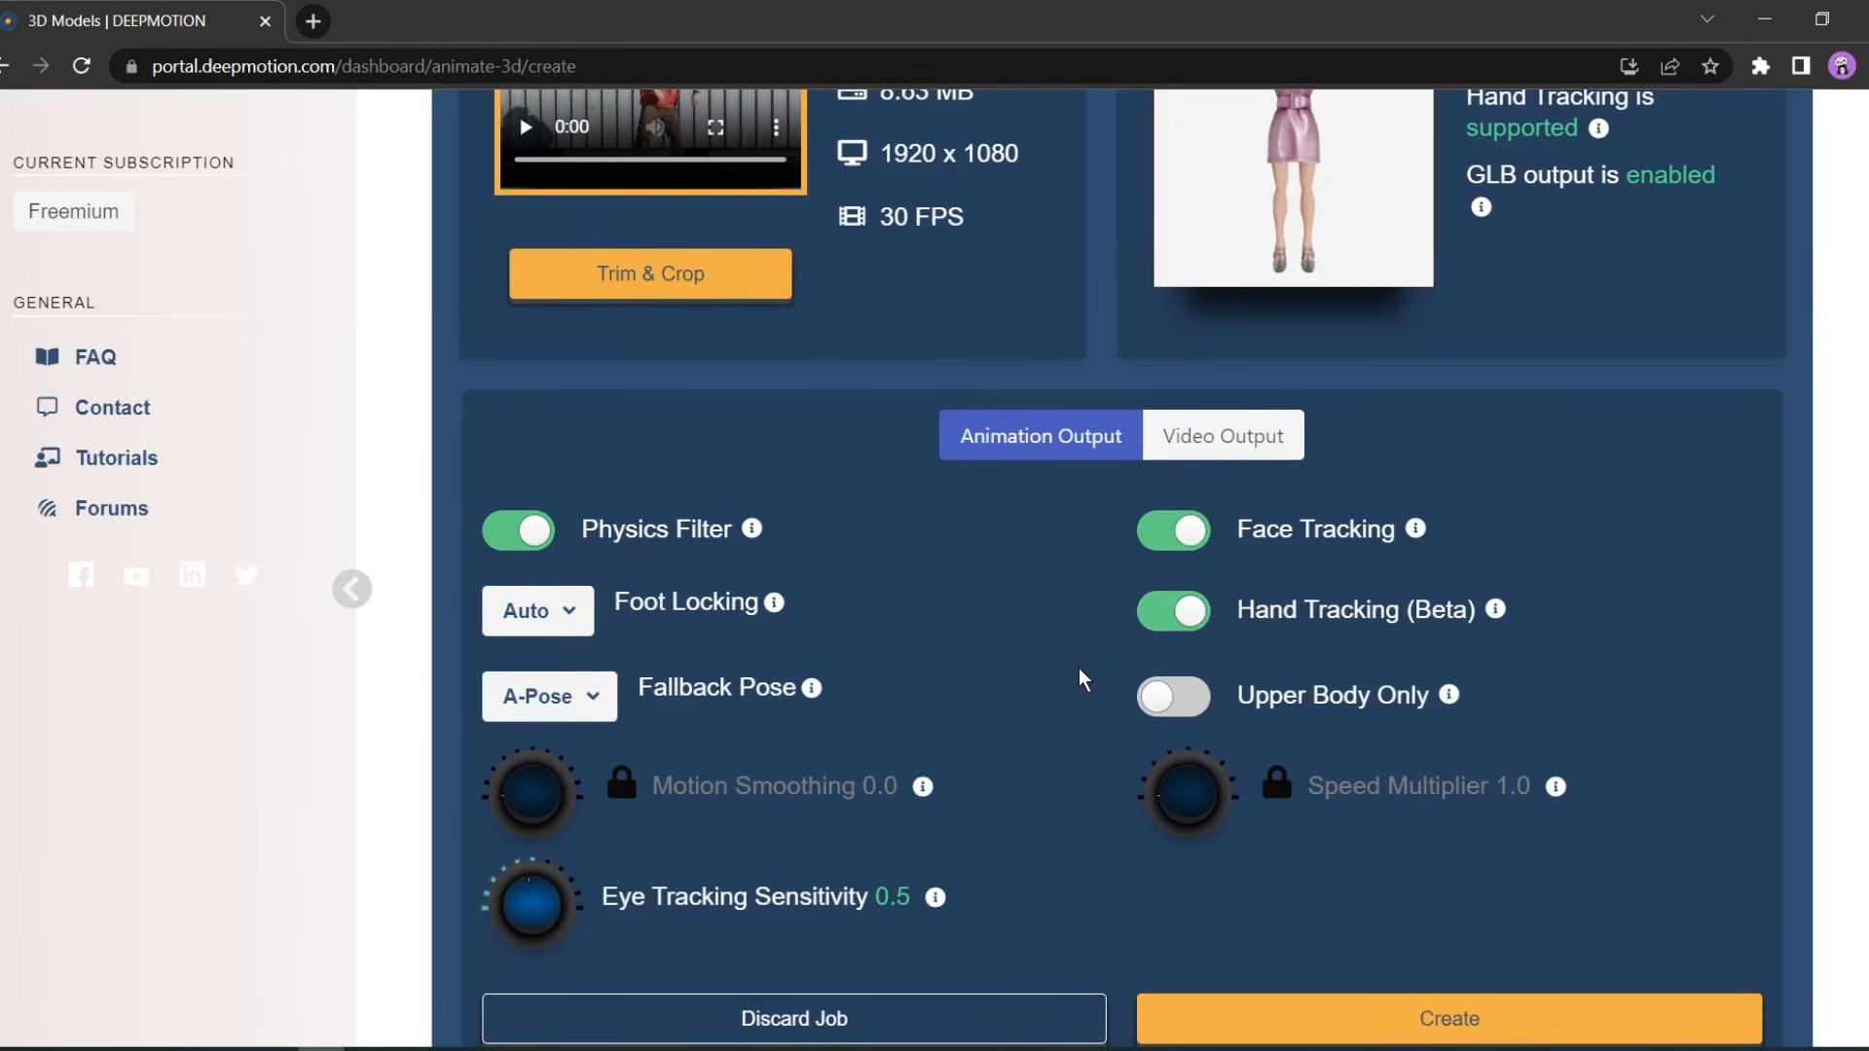
scroll(1078, 668, down, 3)
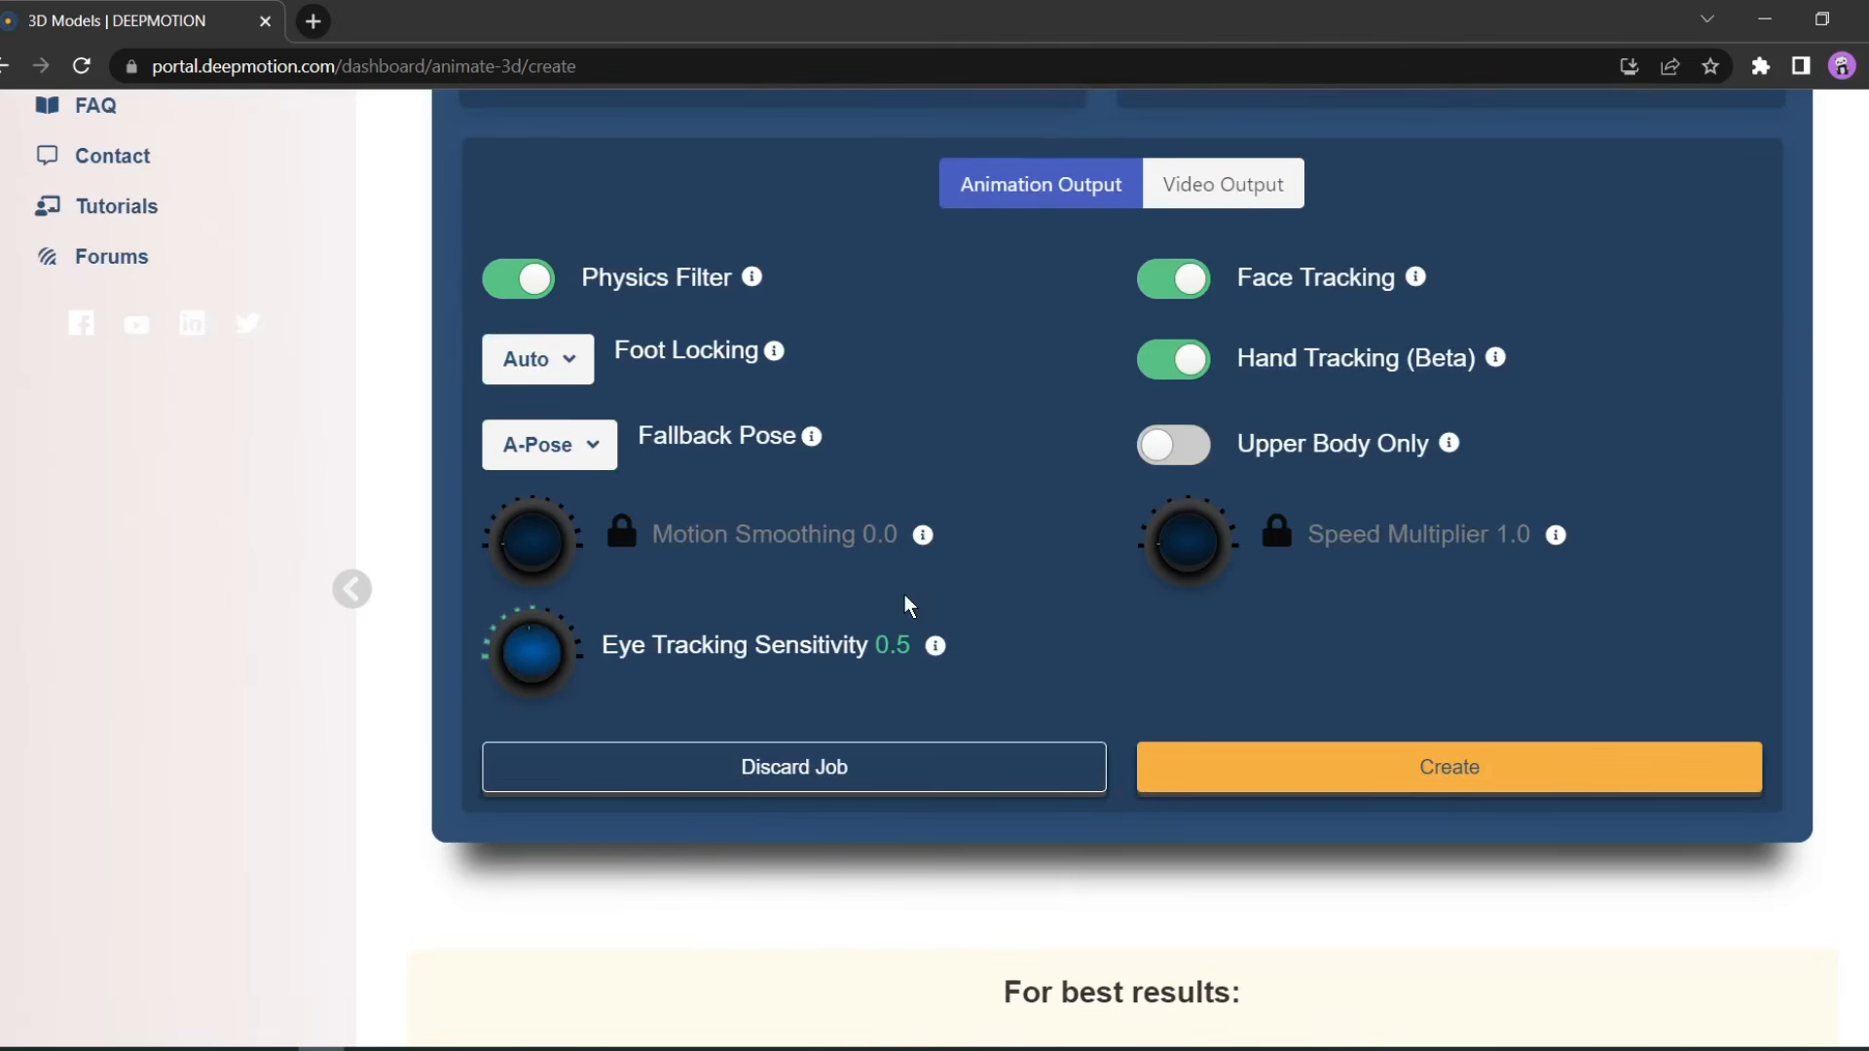
Enable MP4 output for the video, with MP4 audio and the original video both turned off.
scroll(906, 598, up, 4)
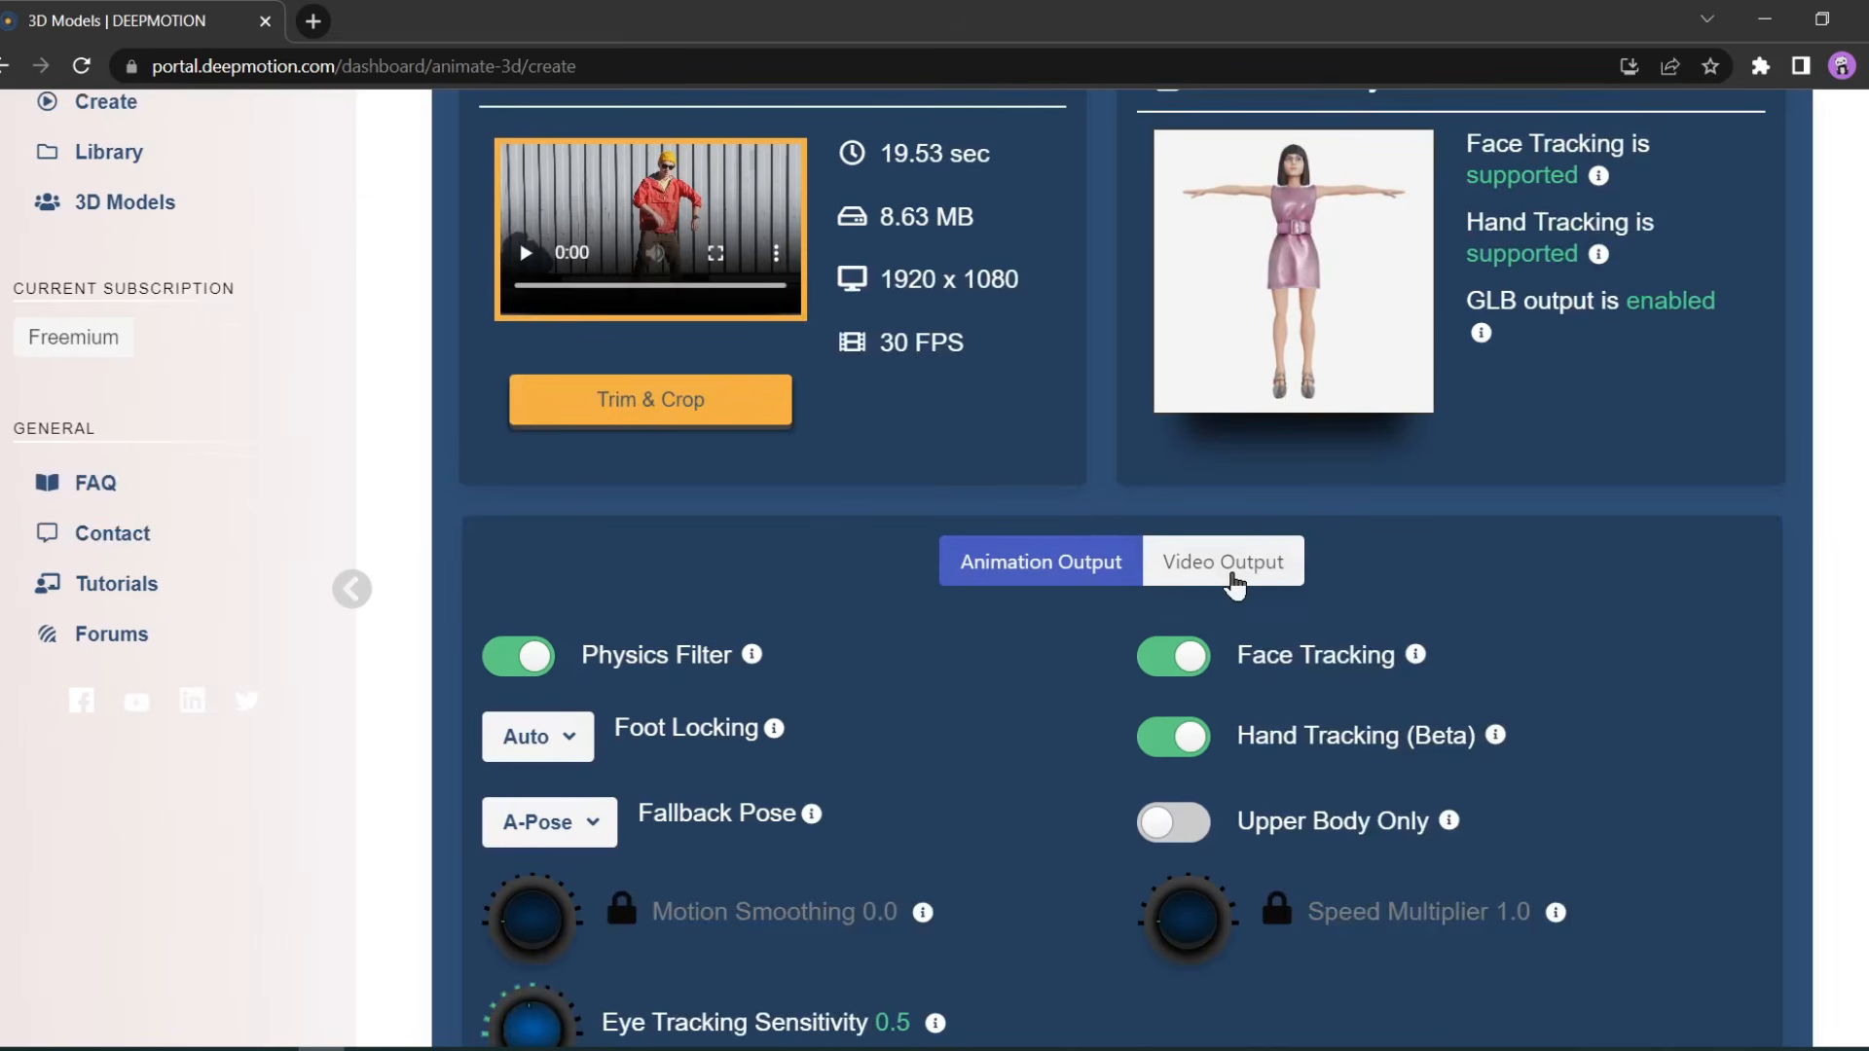
click(1235, 585)
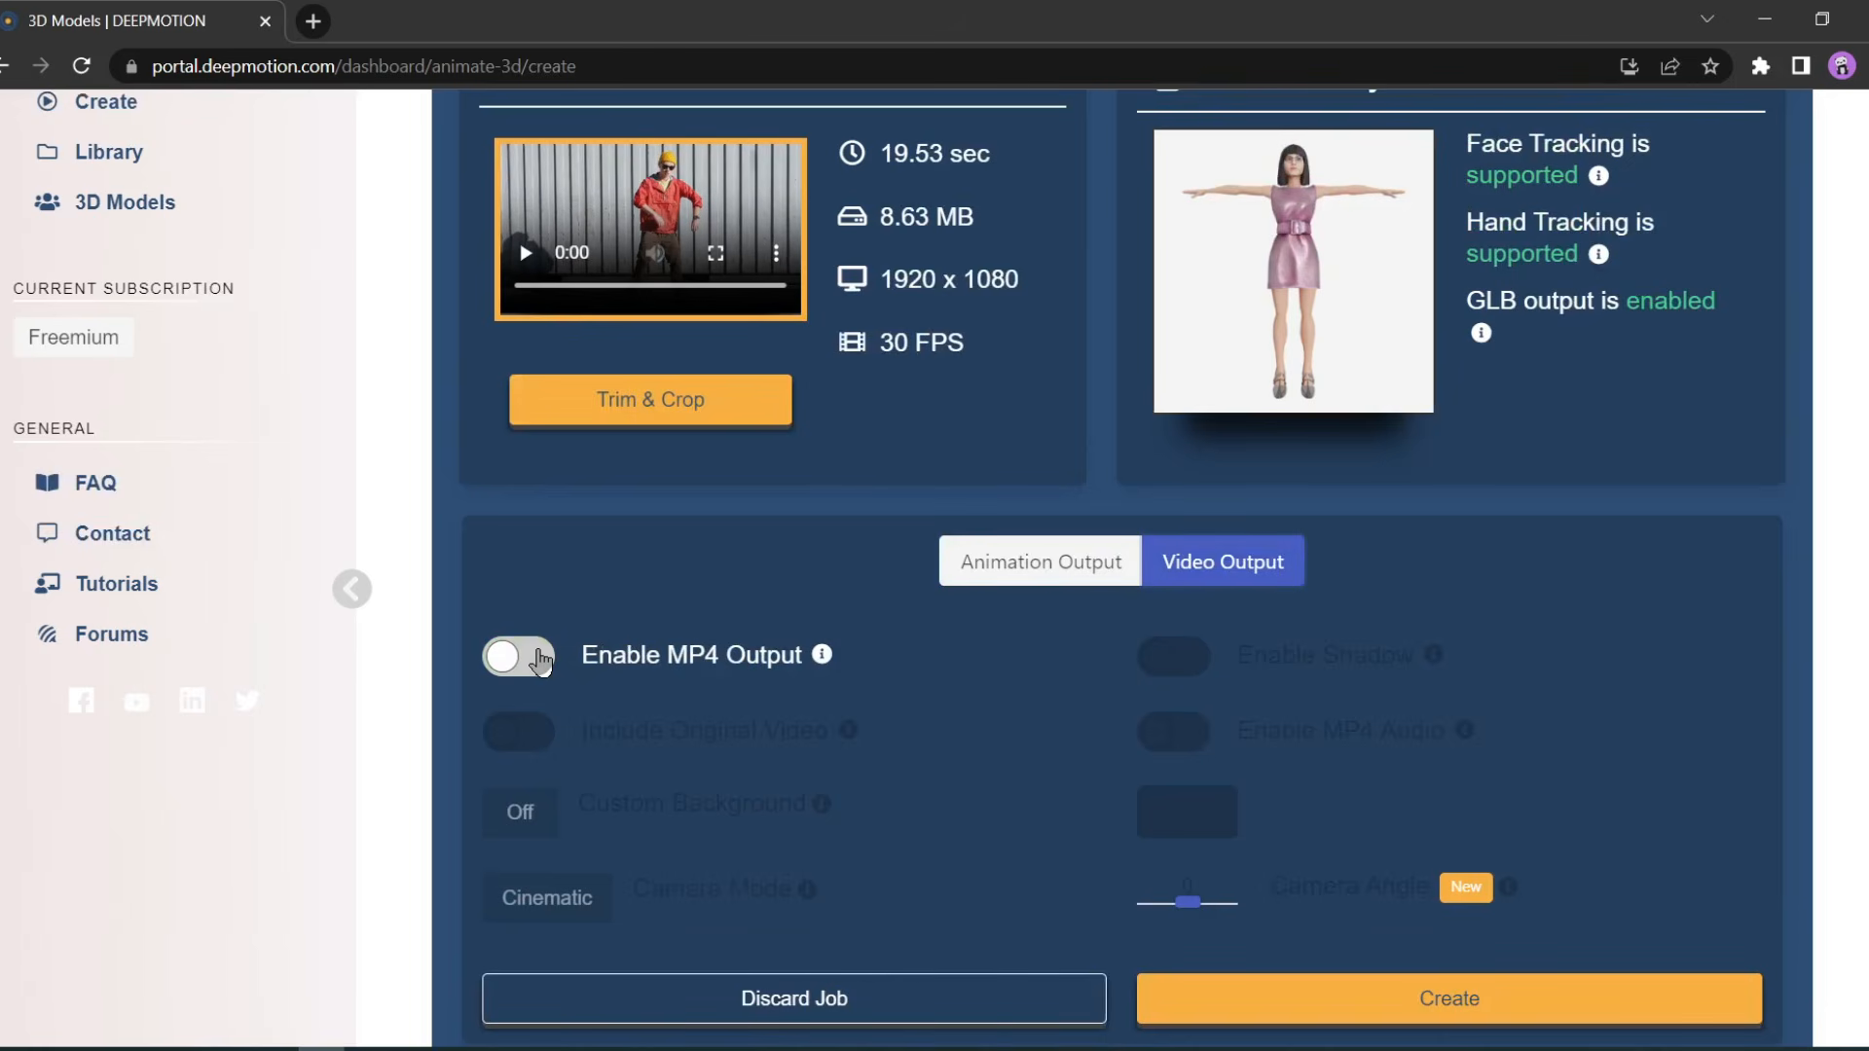
click(542, 662)
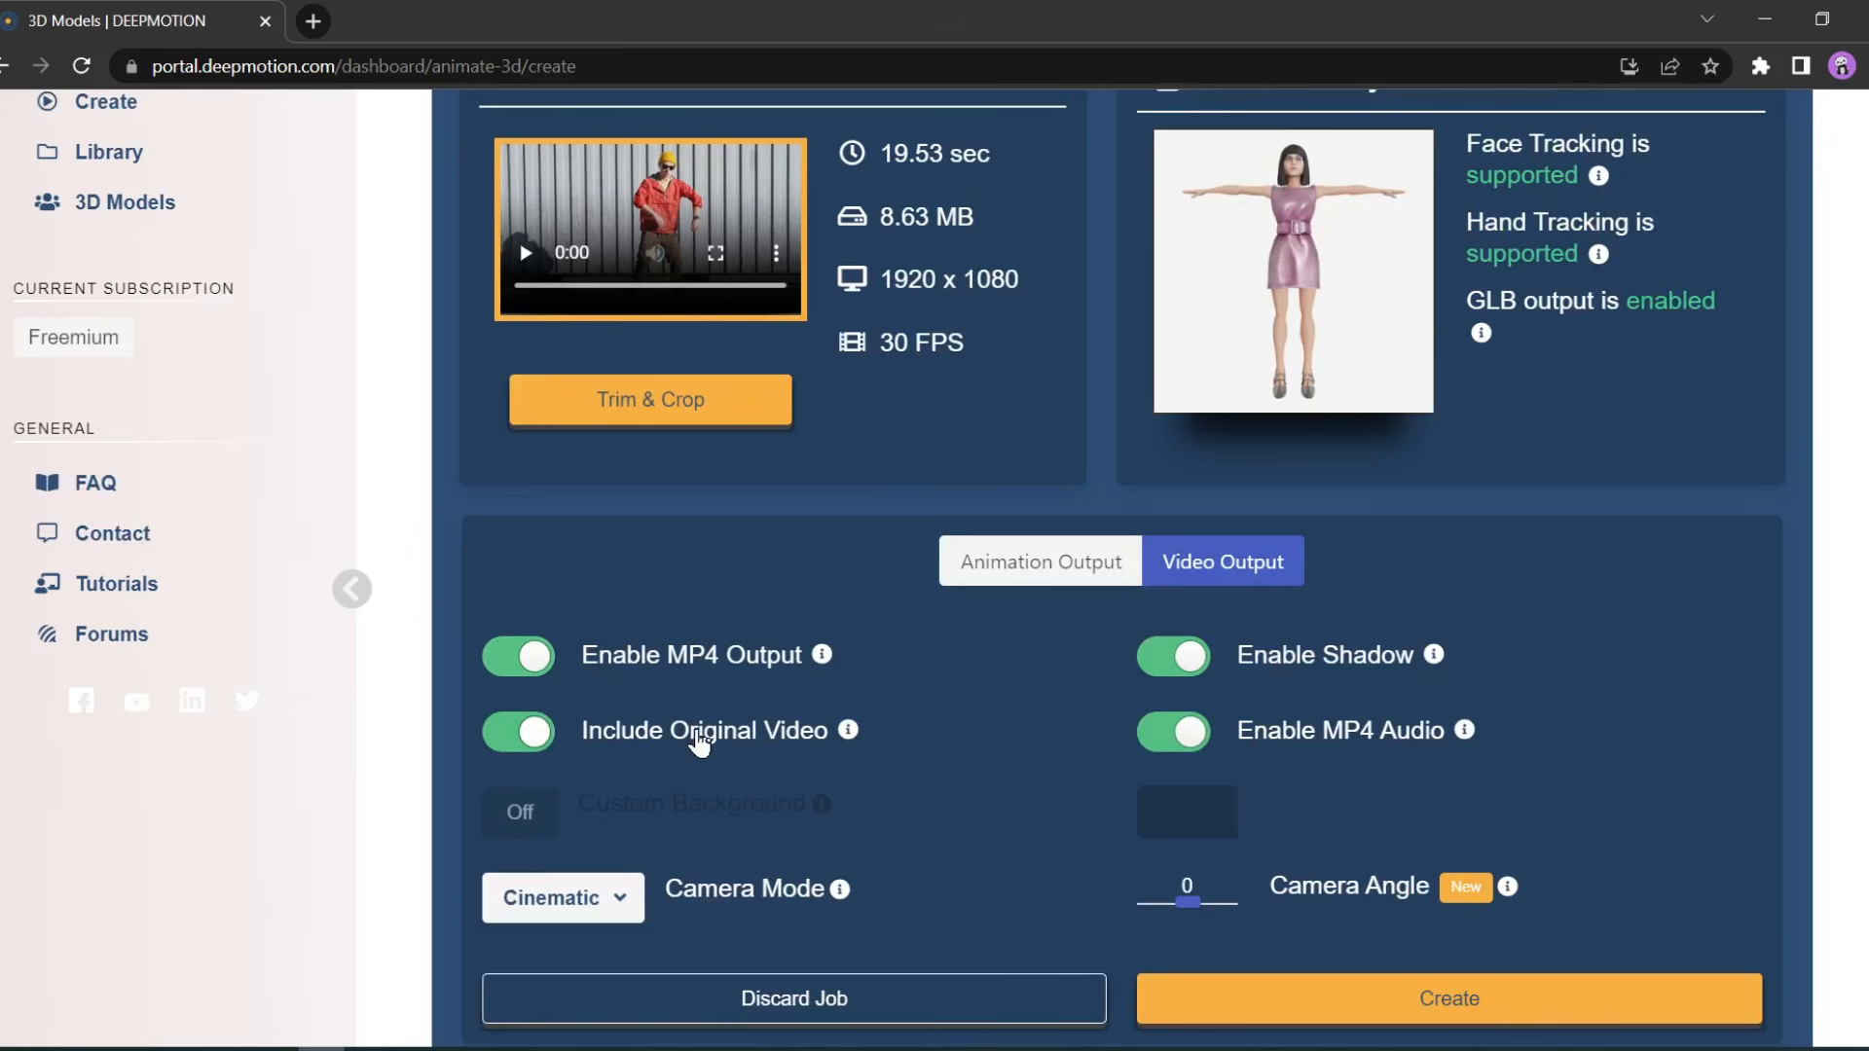
click(1193, 745)
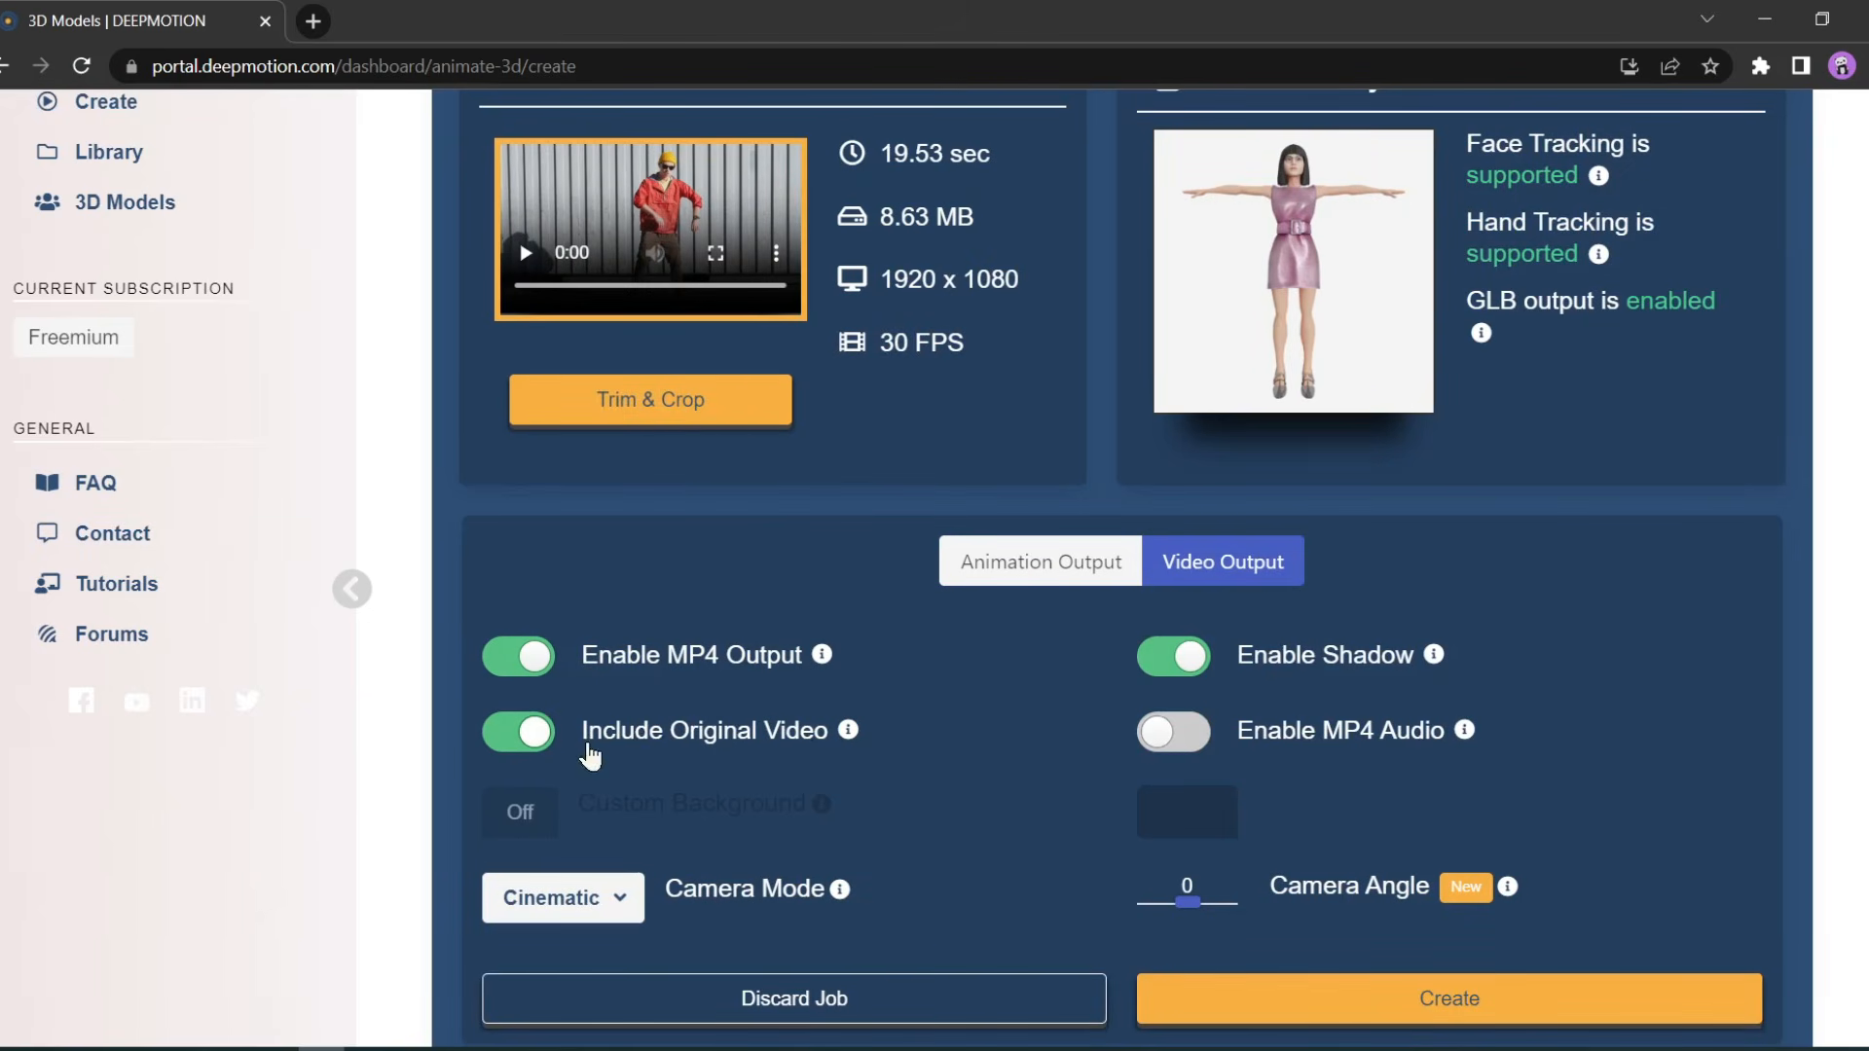
click(565, 738)
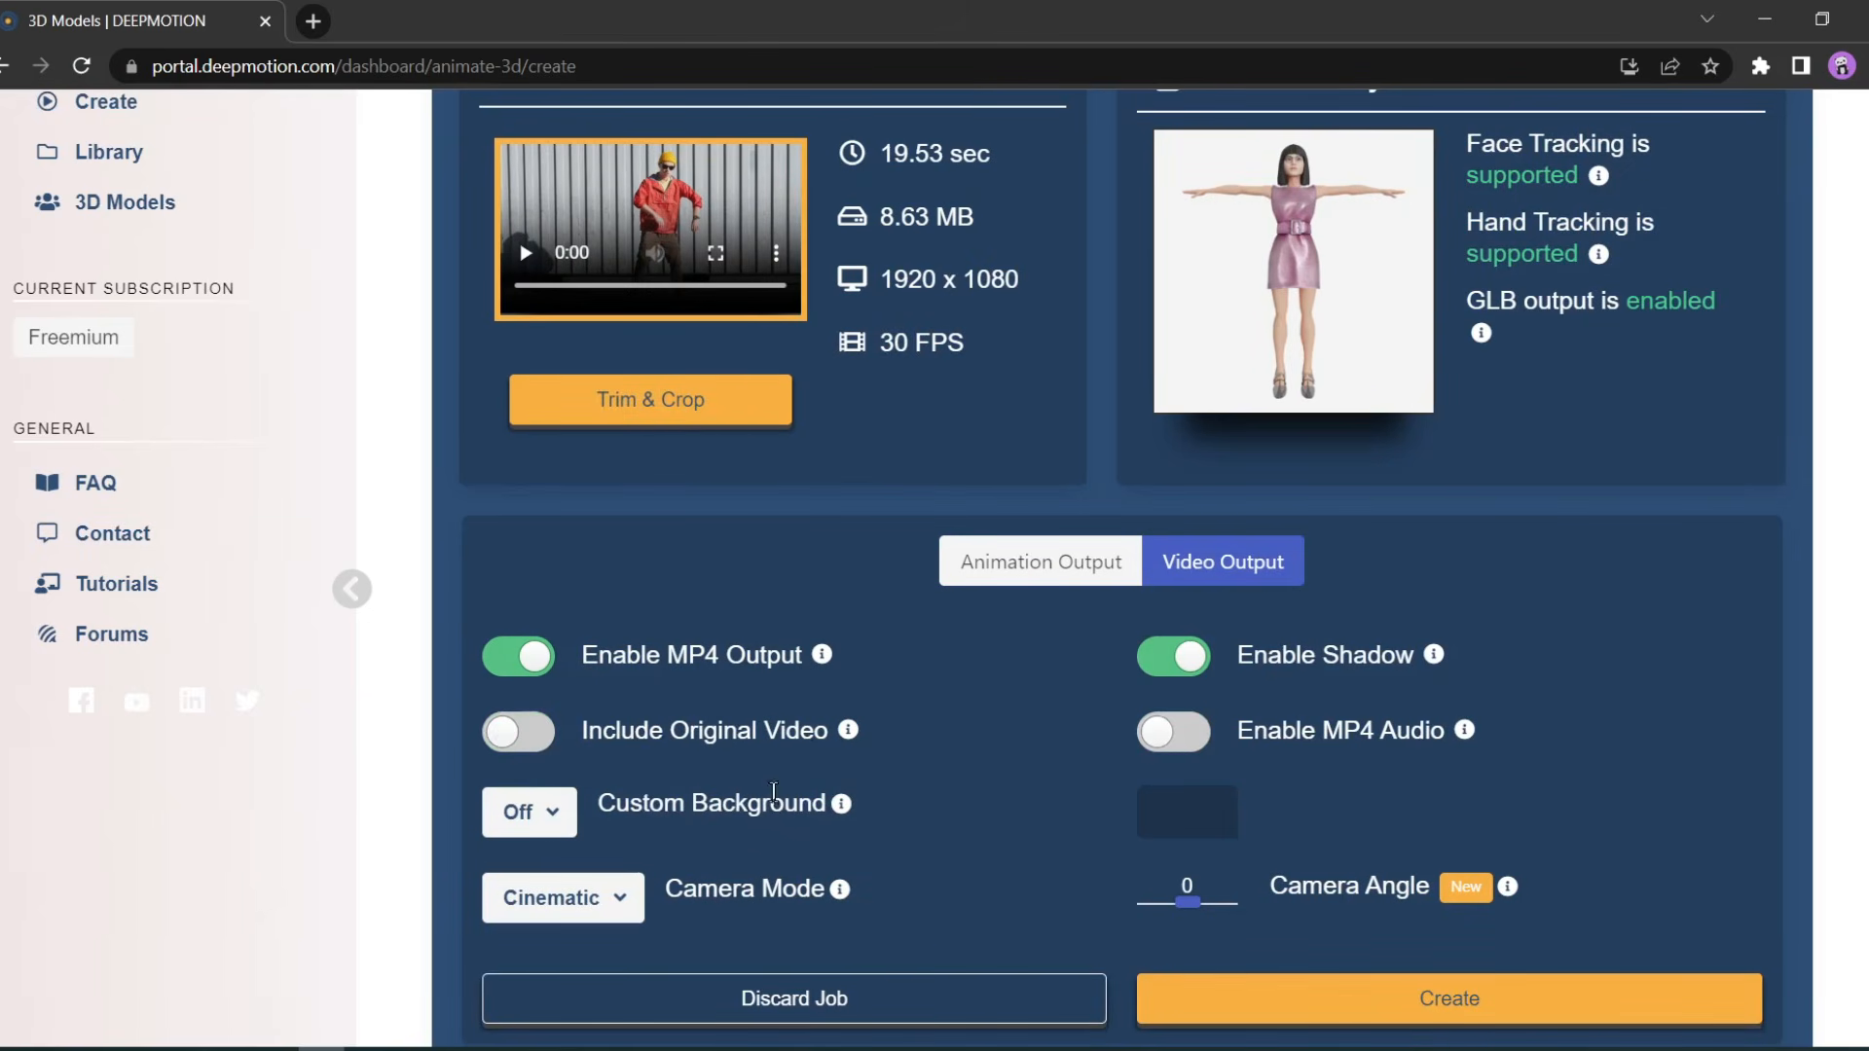
Set the custom background to Solid and keep the camera mode on Cinematic.
click(558, 818)
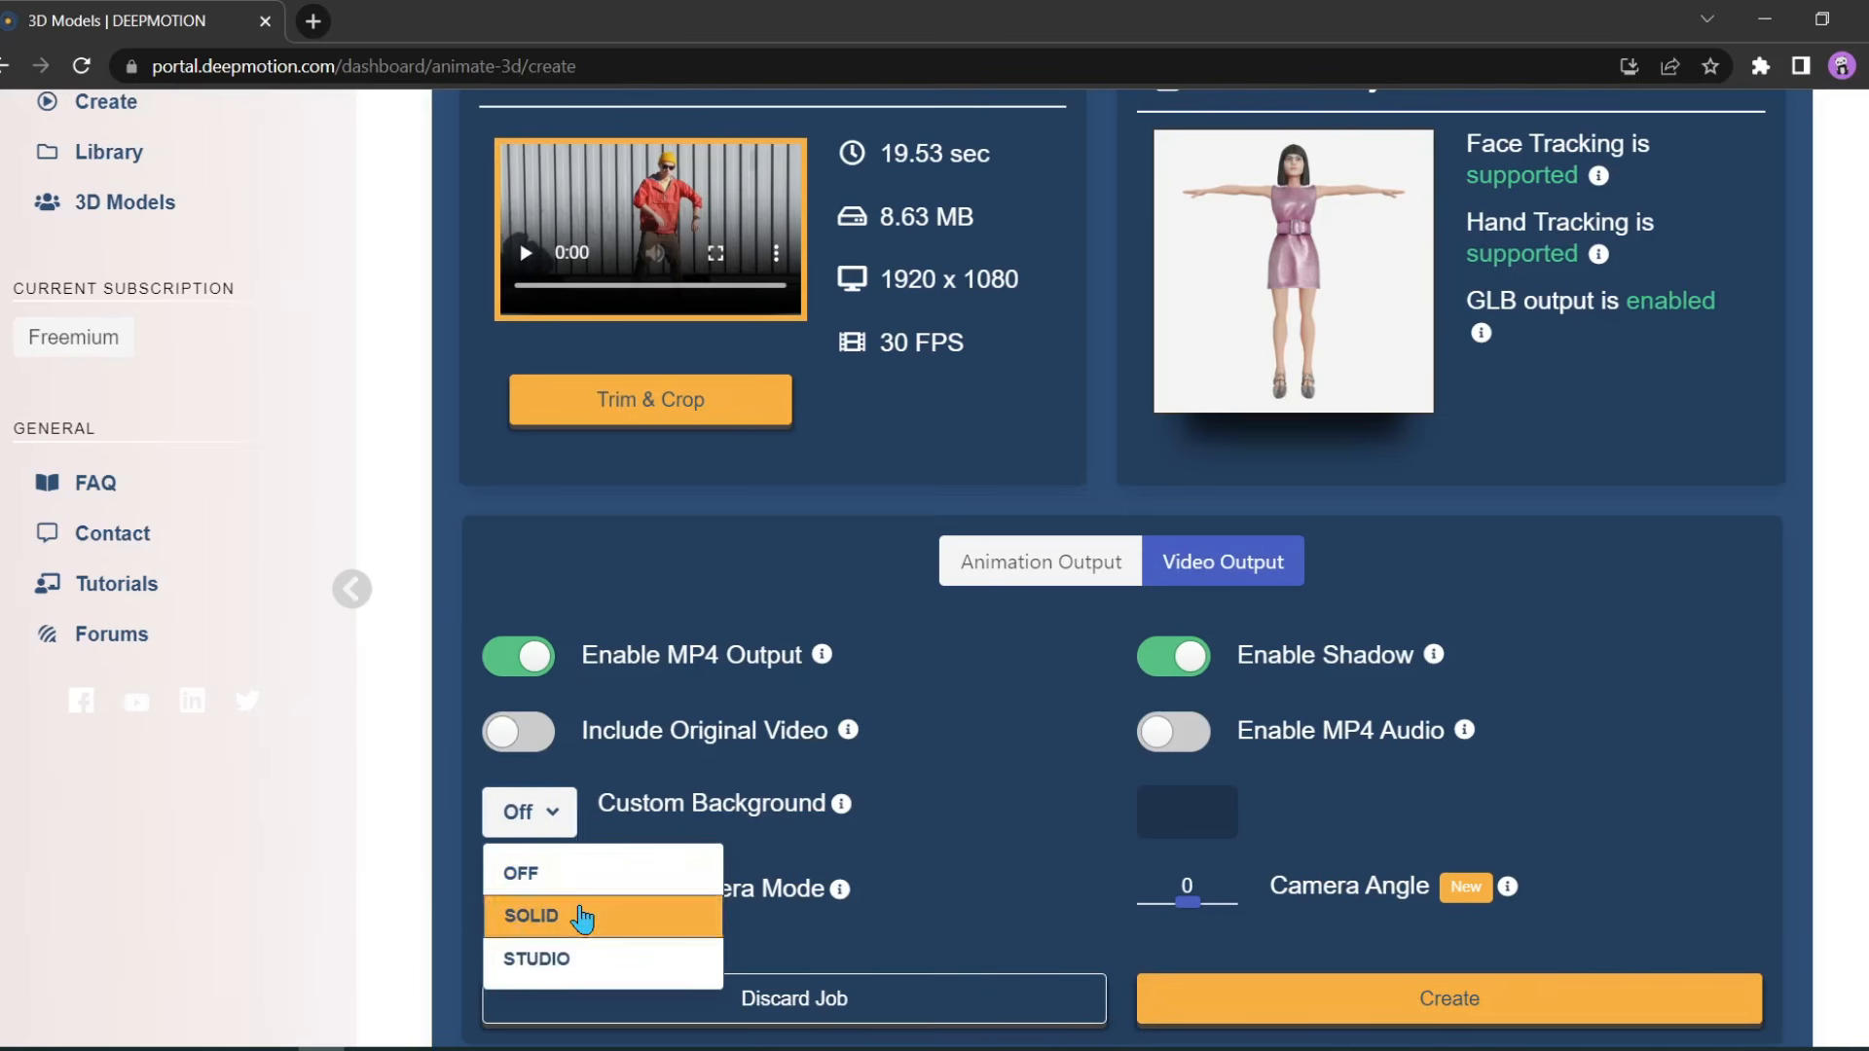
click(581, 916)
scroll(969, 855, down, 2)
click(623, 774)
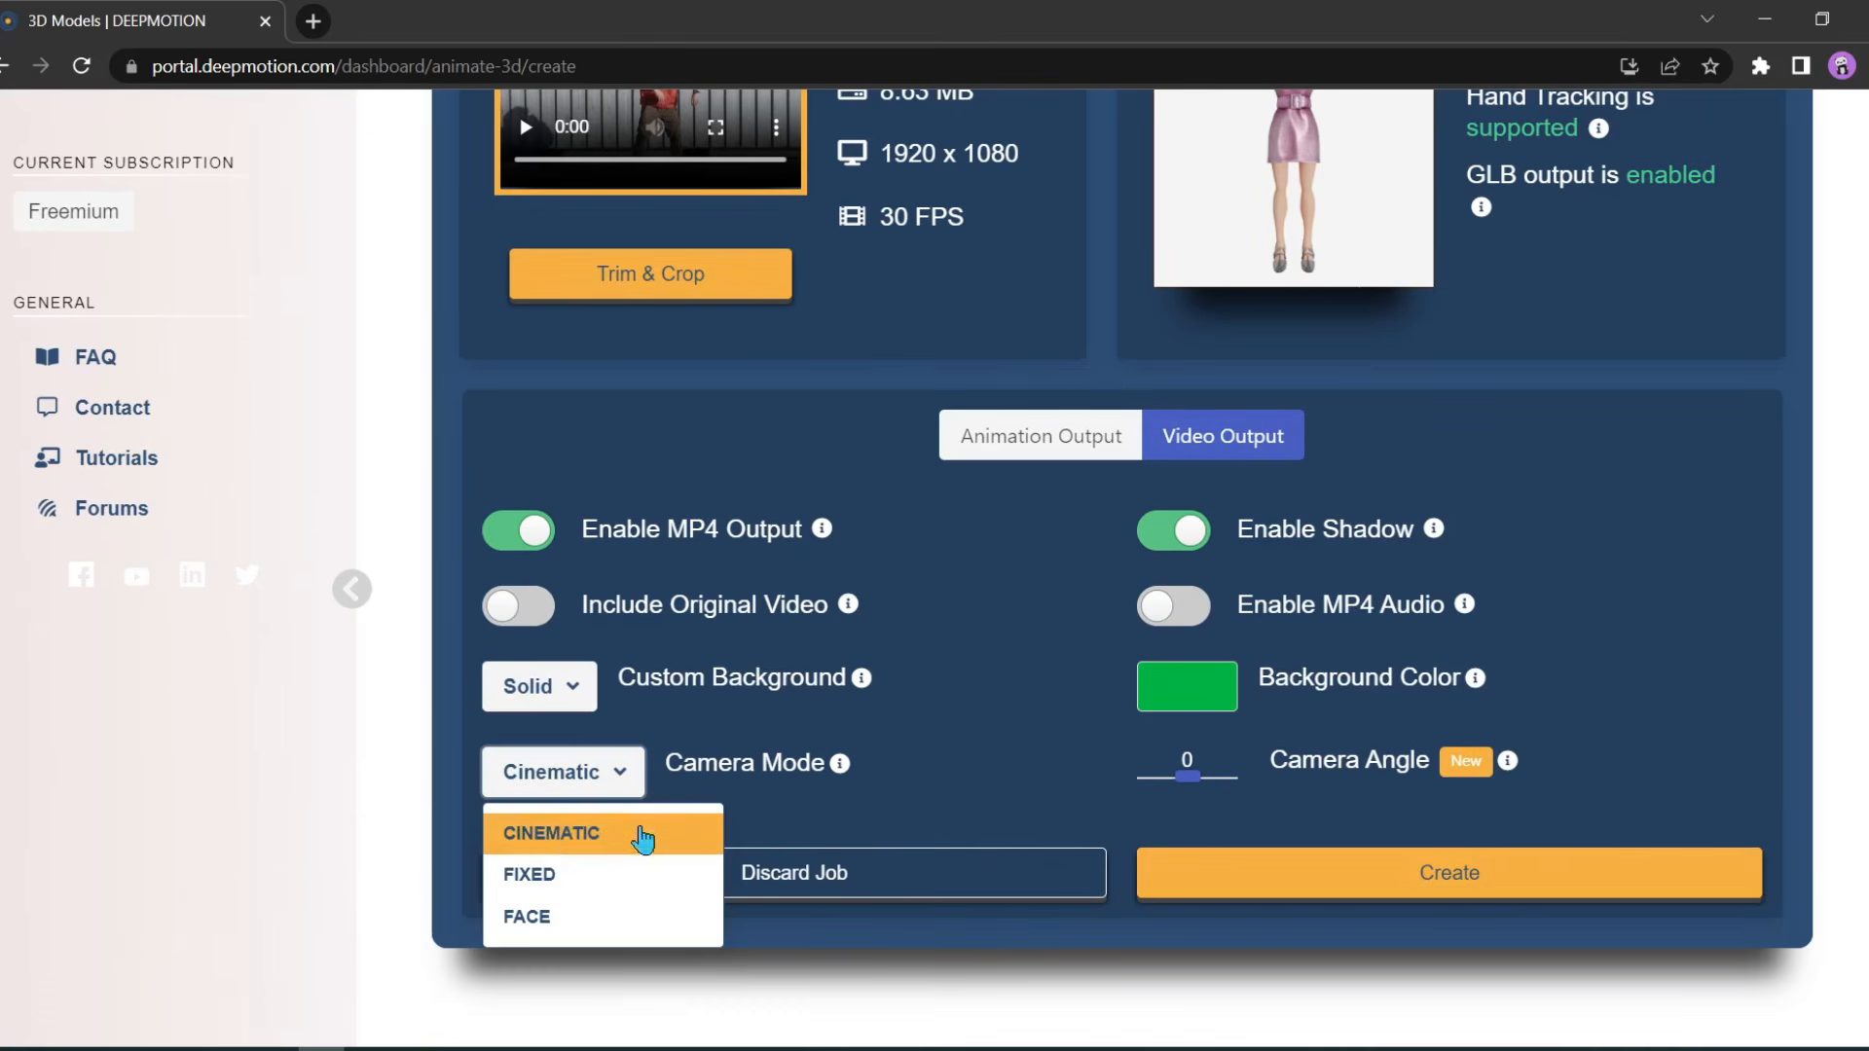
click(654, 843)
Recheck the animation and video output settings, review the new animation's confirmation summary, and start the job.
scroll(930, 796, up, 1)
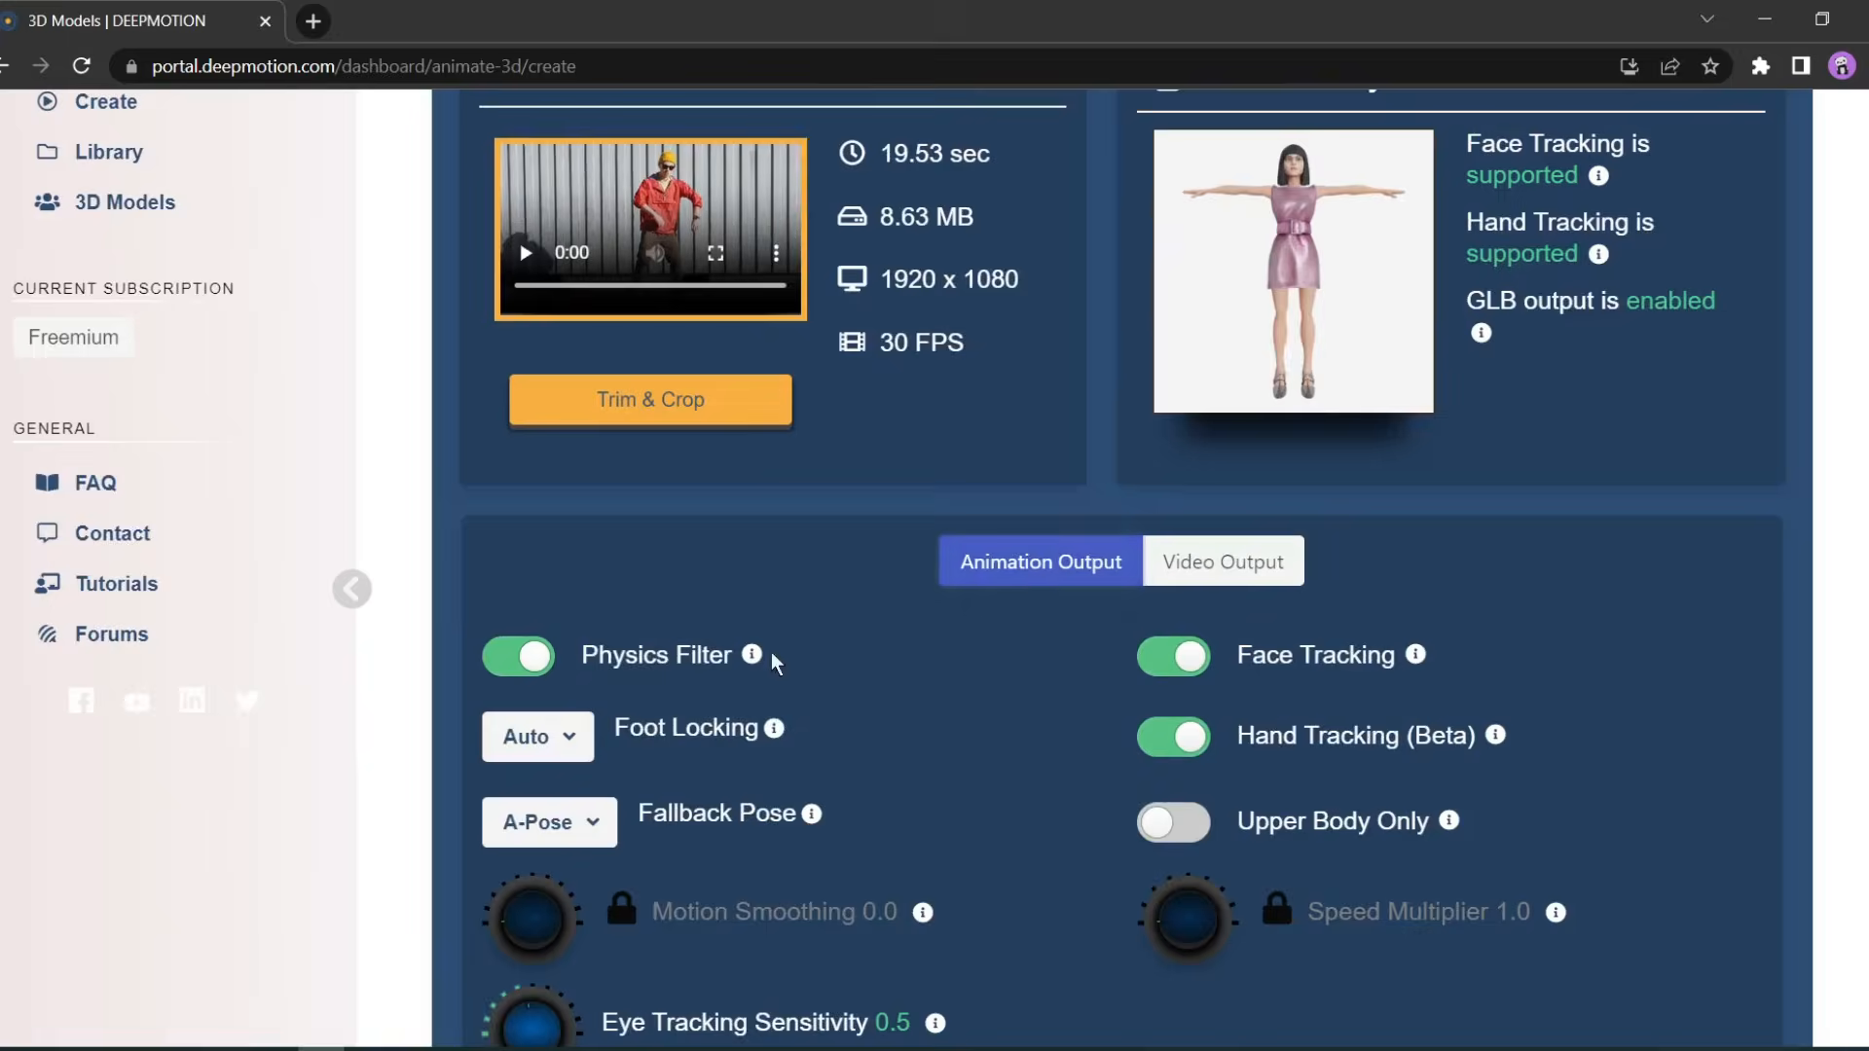
click(1229, 562)
scroll(1312, 884, down, 3)
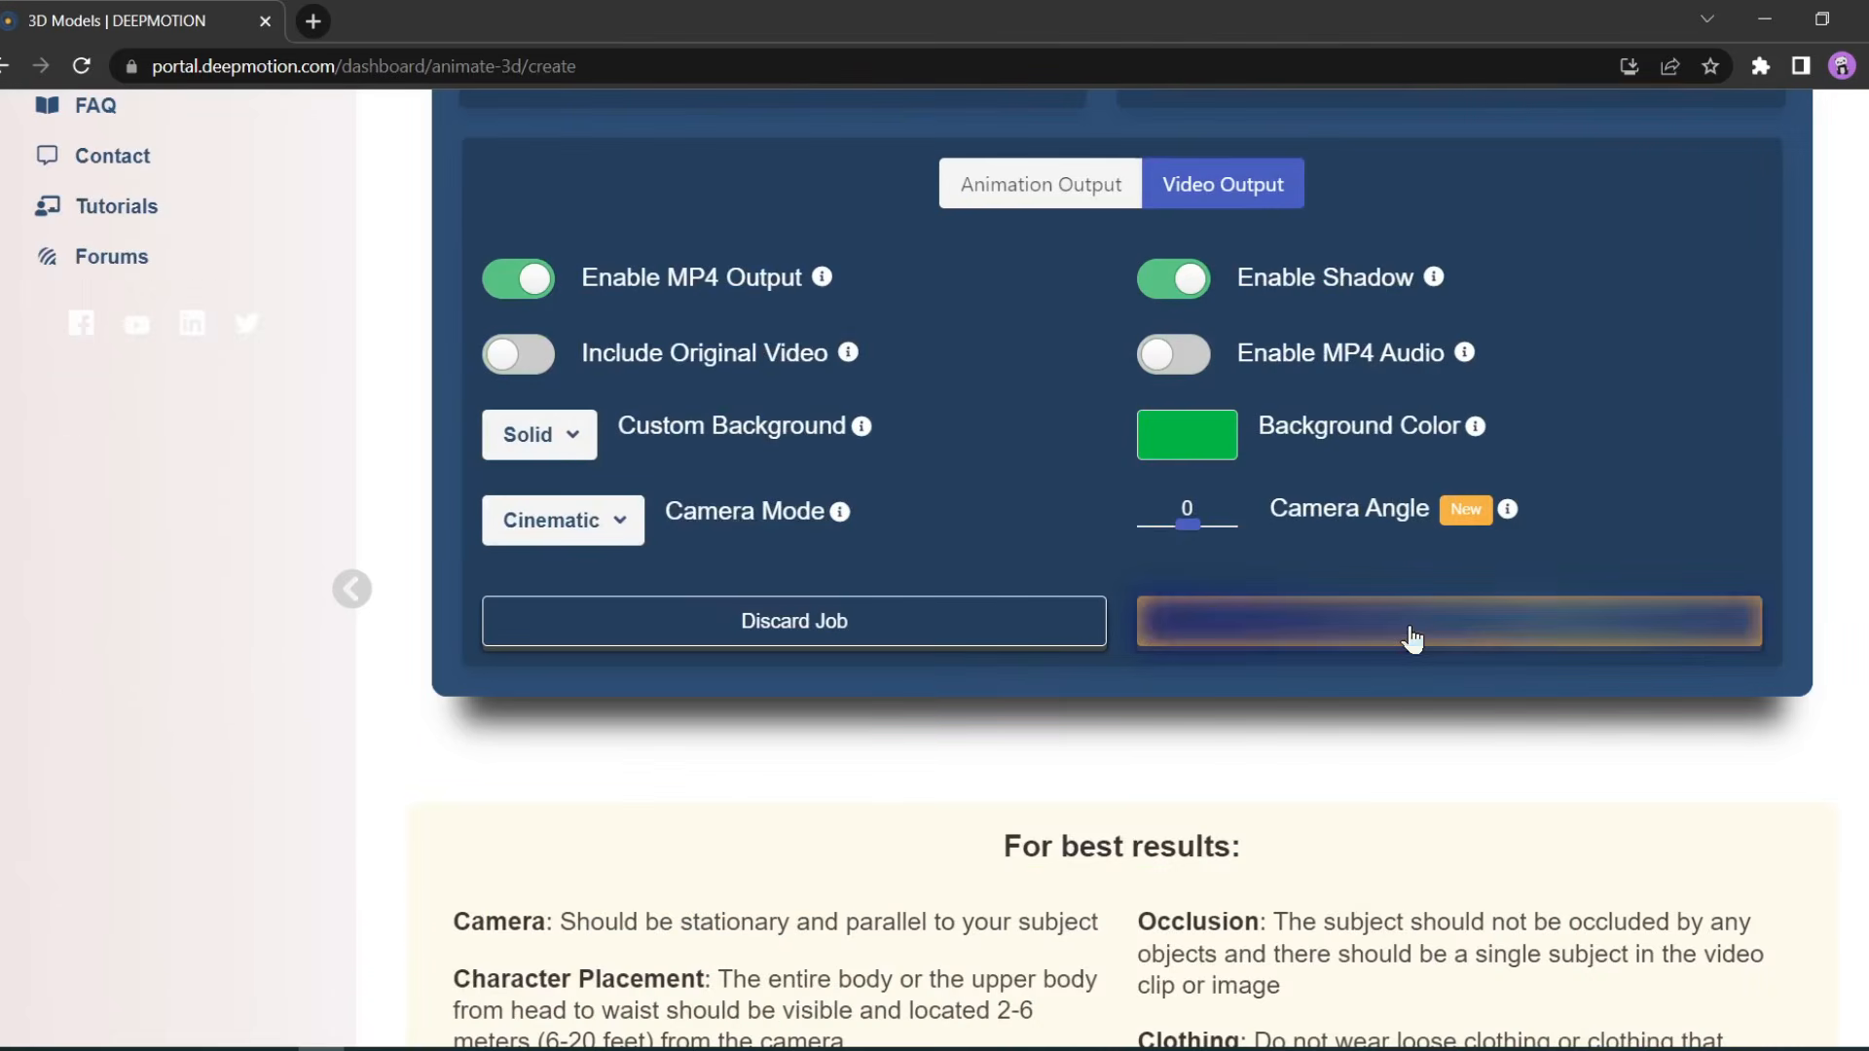
click(1407, 635)
scroll(1218, 776, down, 8)
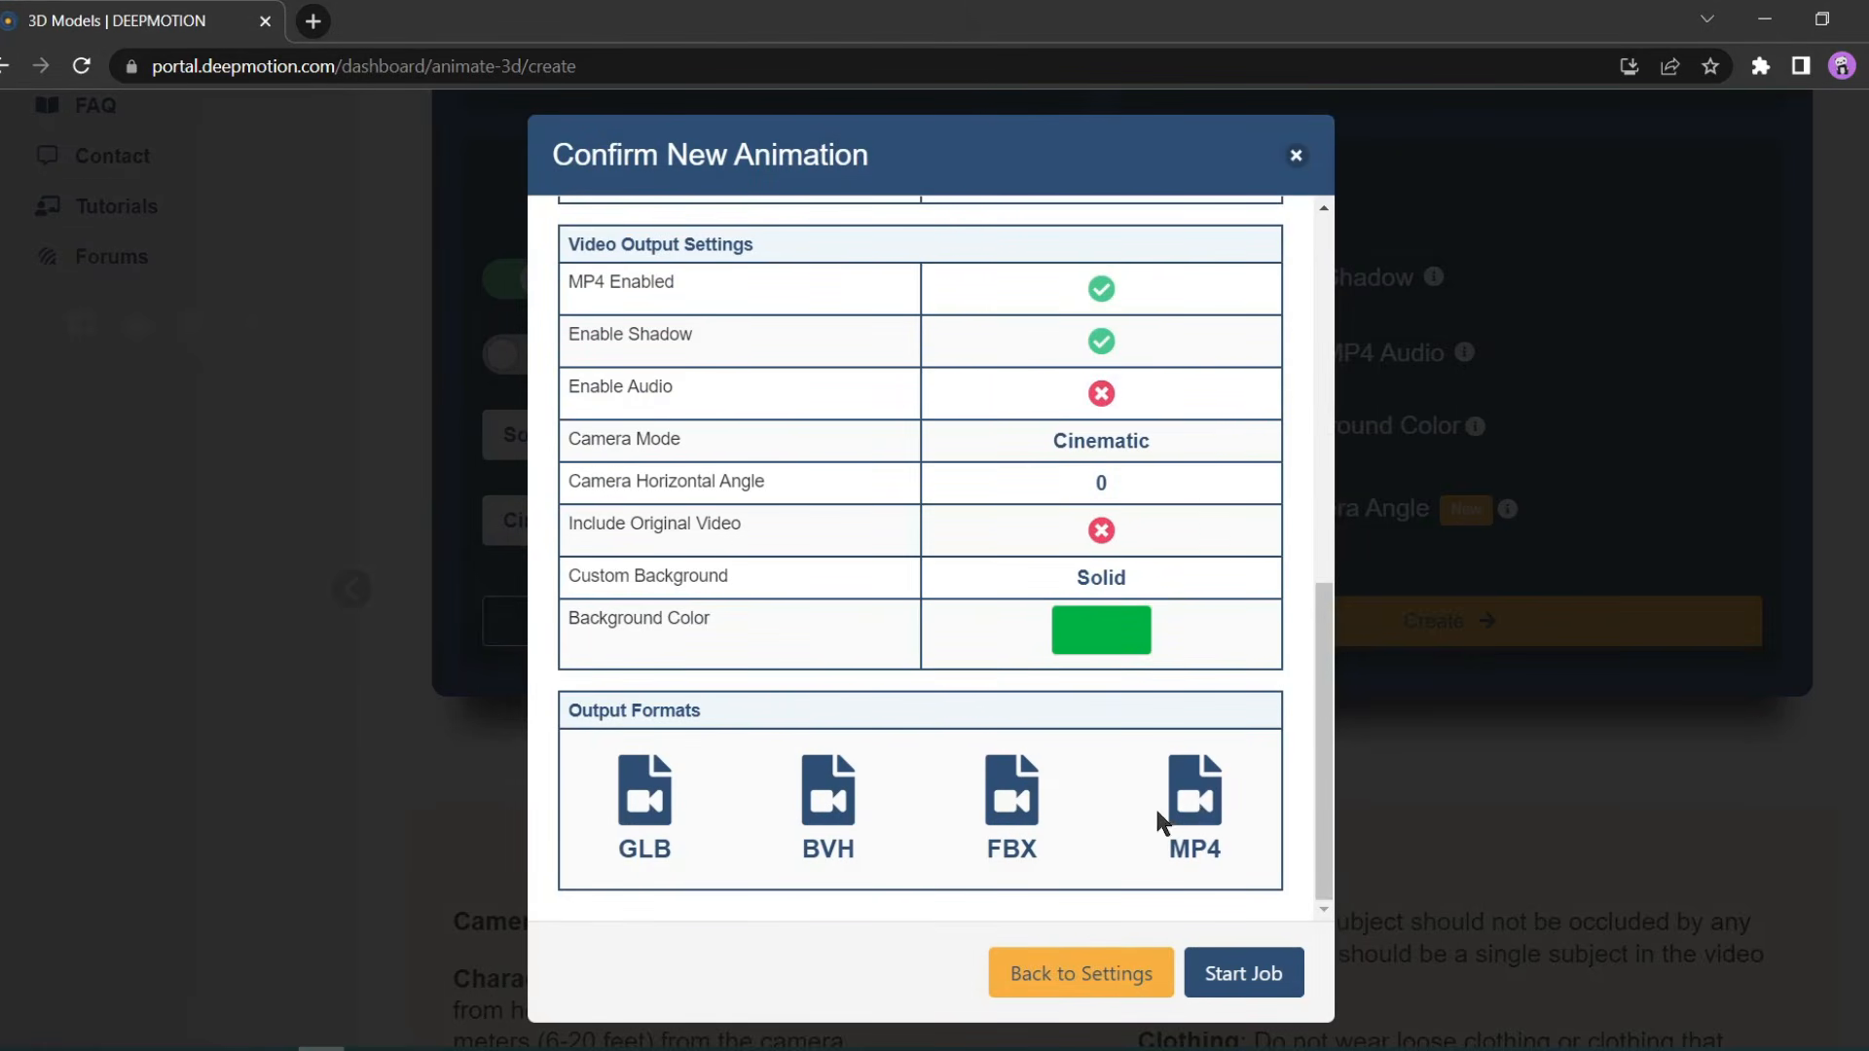
click(1240, 980)
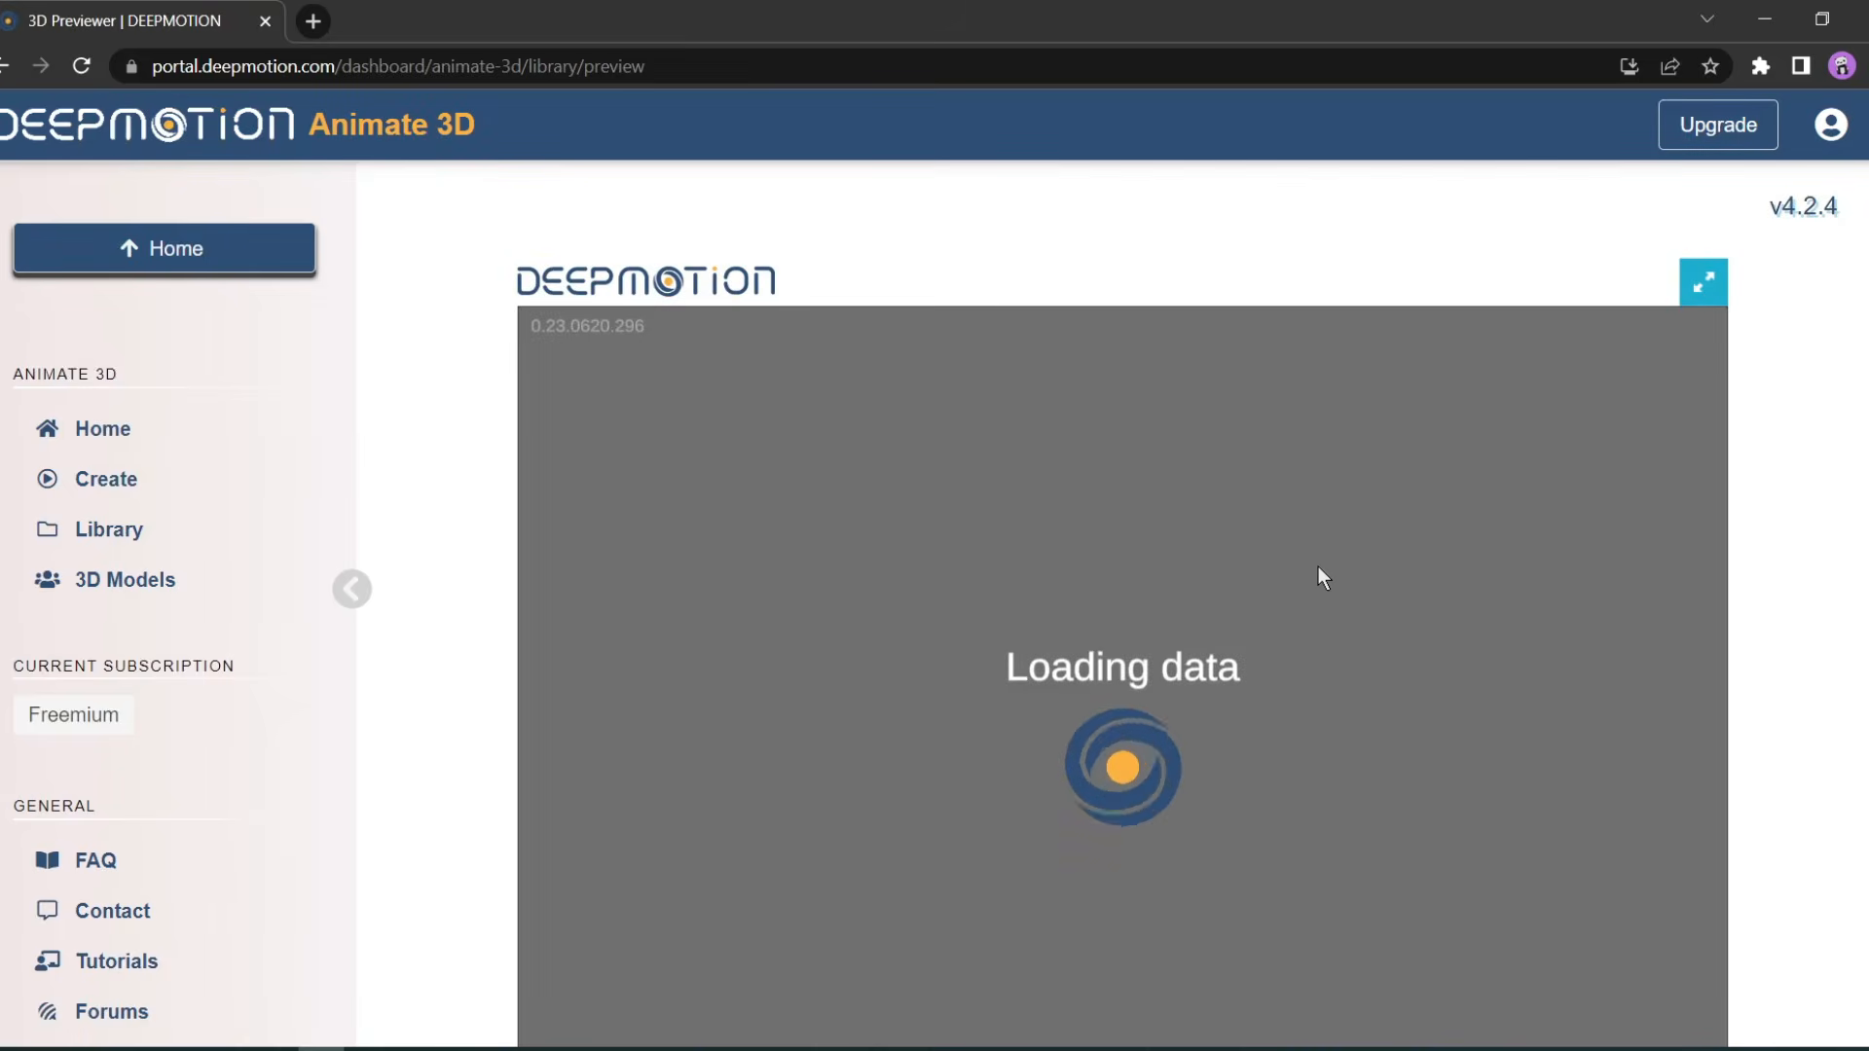
Examine Amy's dance animation in the 3D previewer from several angles and distances.
scroll(1266, 603, down, 1)
click(1154, 709)
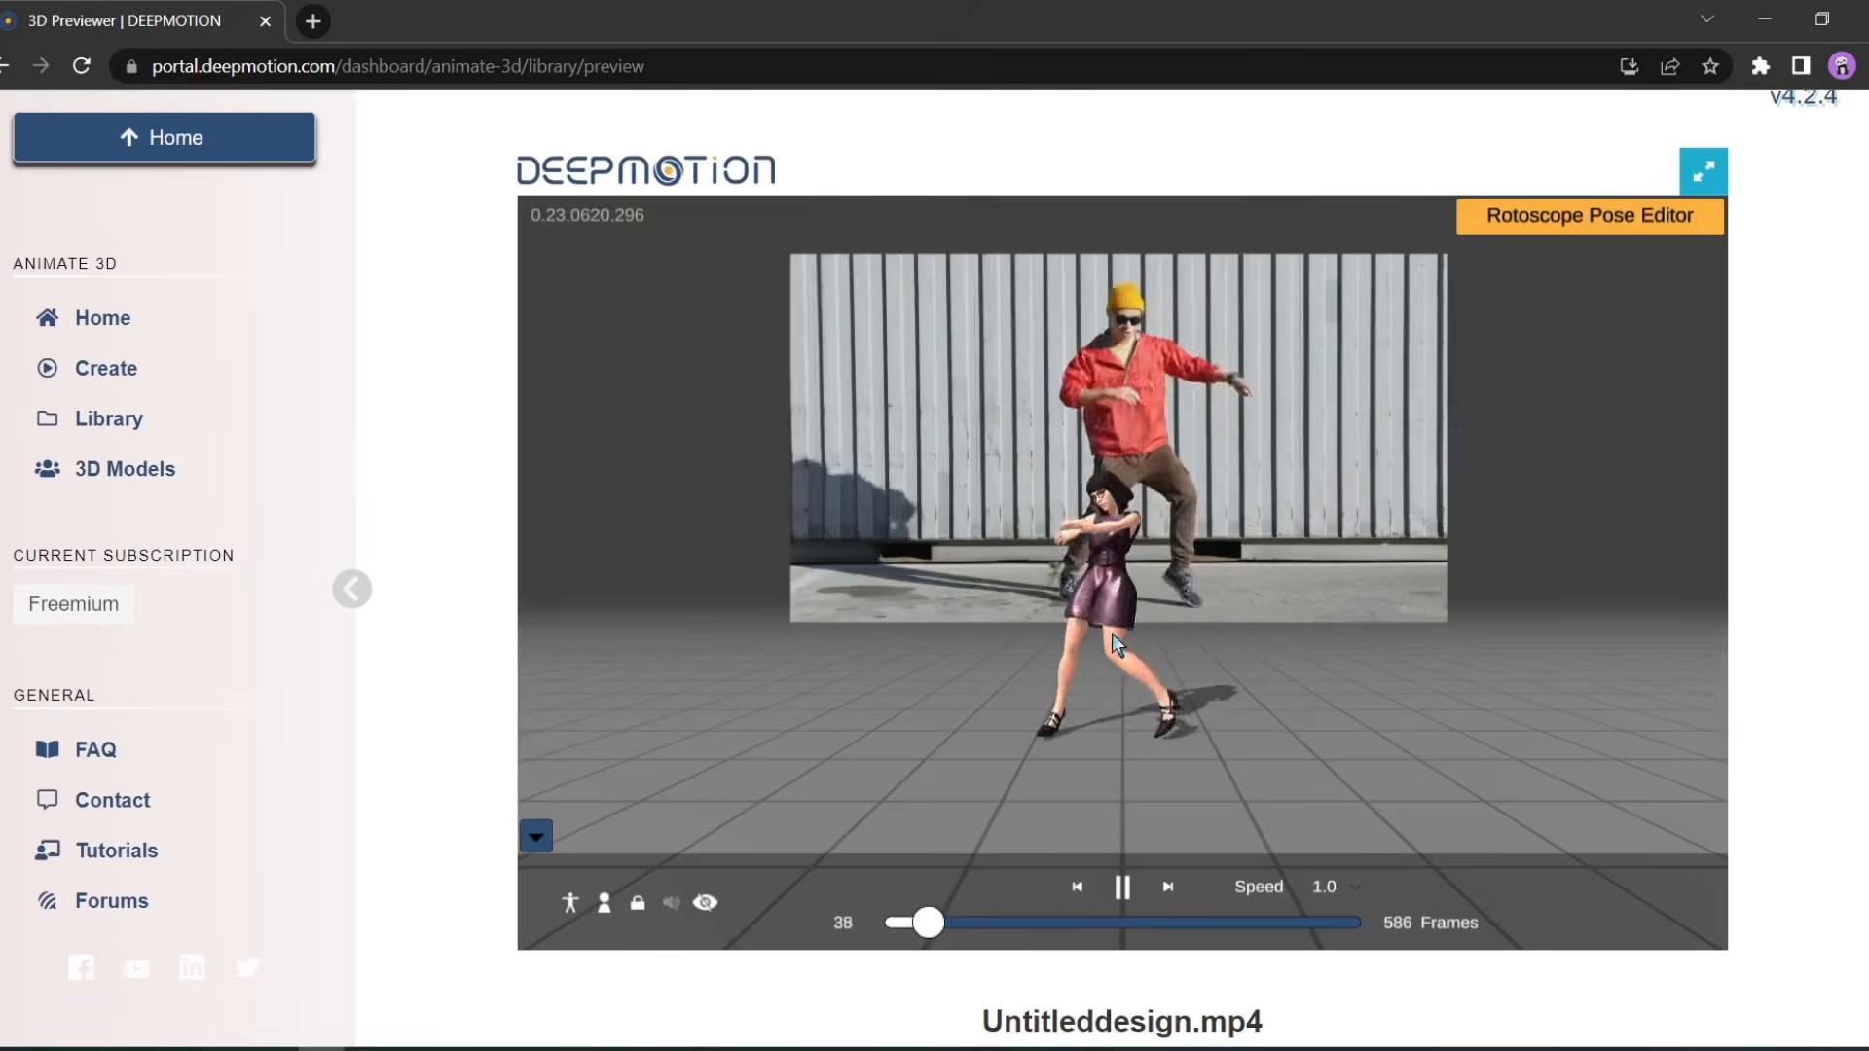
drag(1114, 646, 1147, 722)
drag(983, 717, 1262, 705)
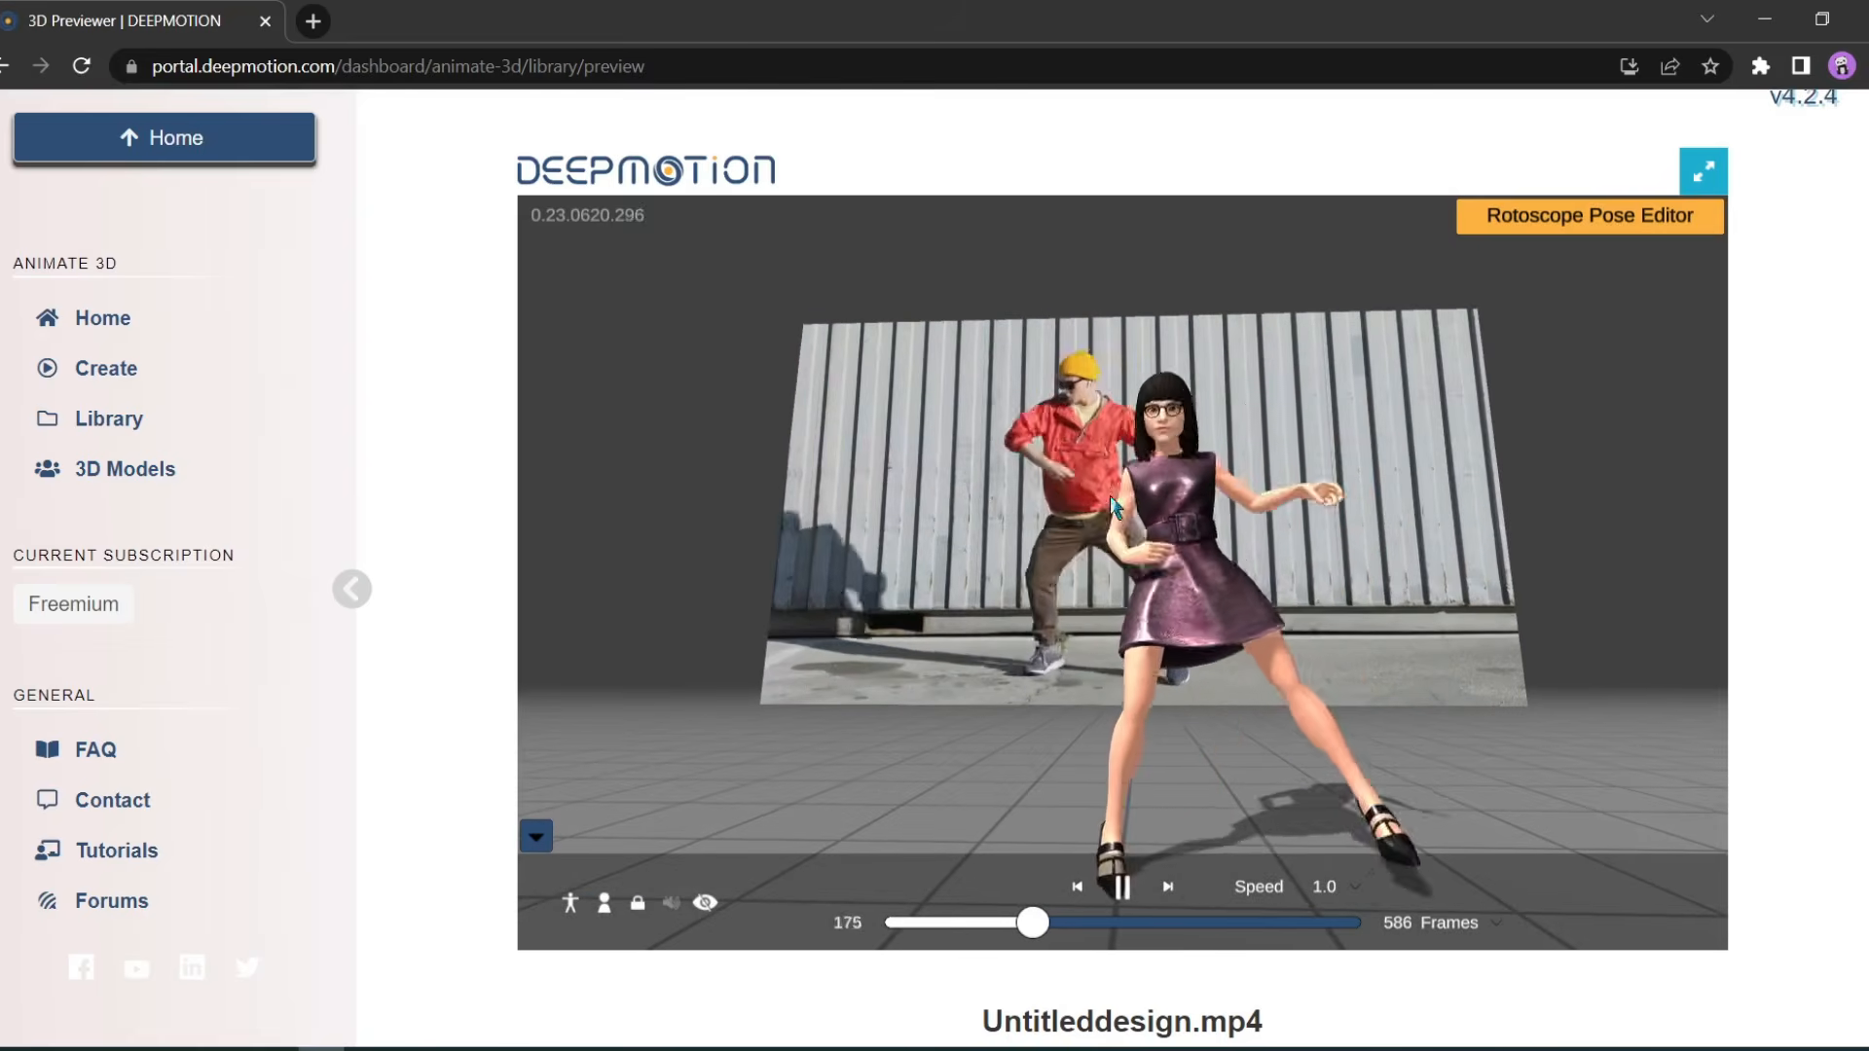
drag(1108, 611, 909, 448)
scroll(919, 458, down, 5)
scroll(919, 457, down, 2)
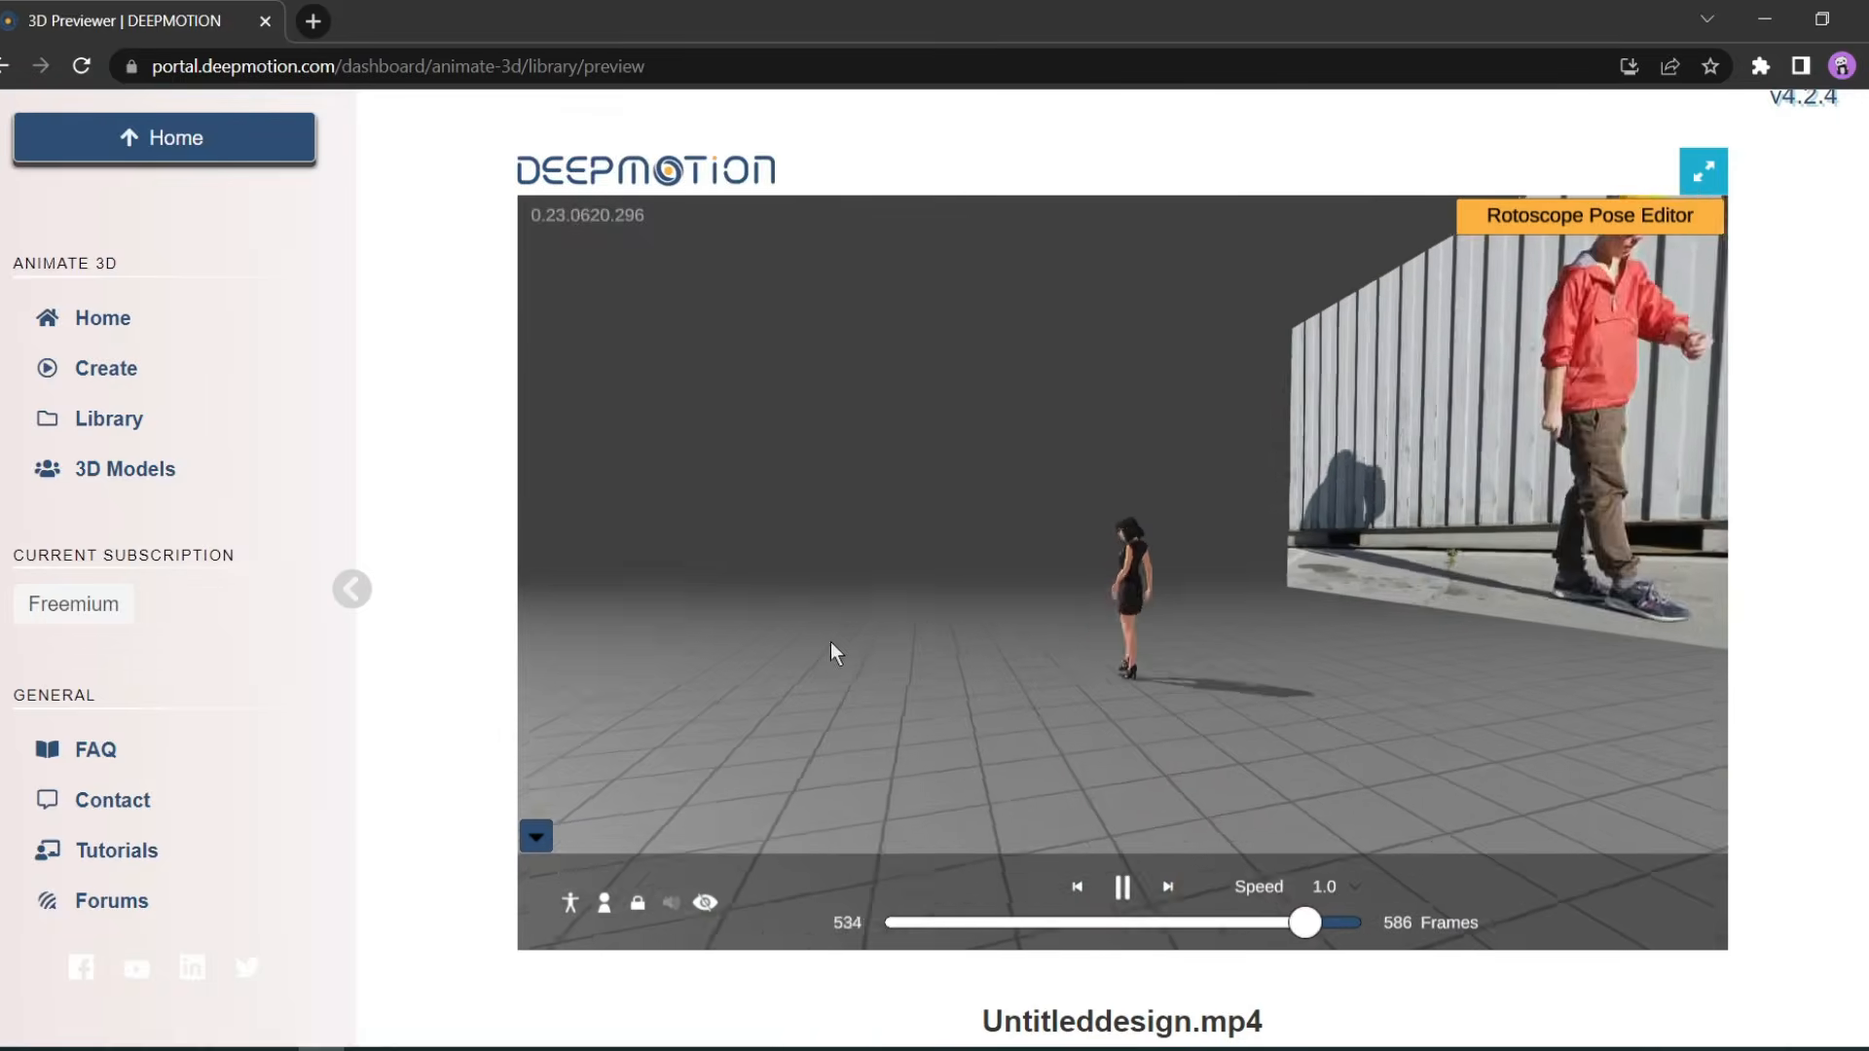
Download the Untitleddesign animation of Amy as an MP4.
scroll(458, 638, down, 1)
click(1110, 982)
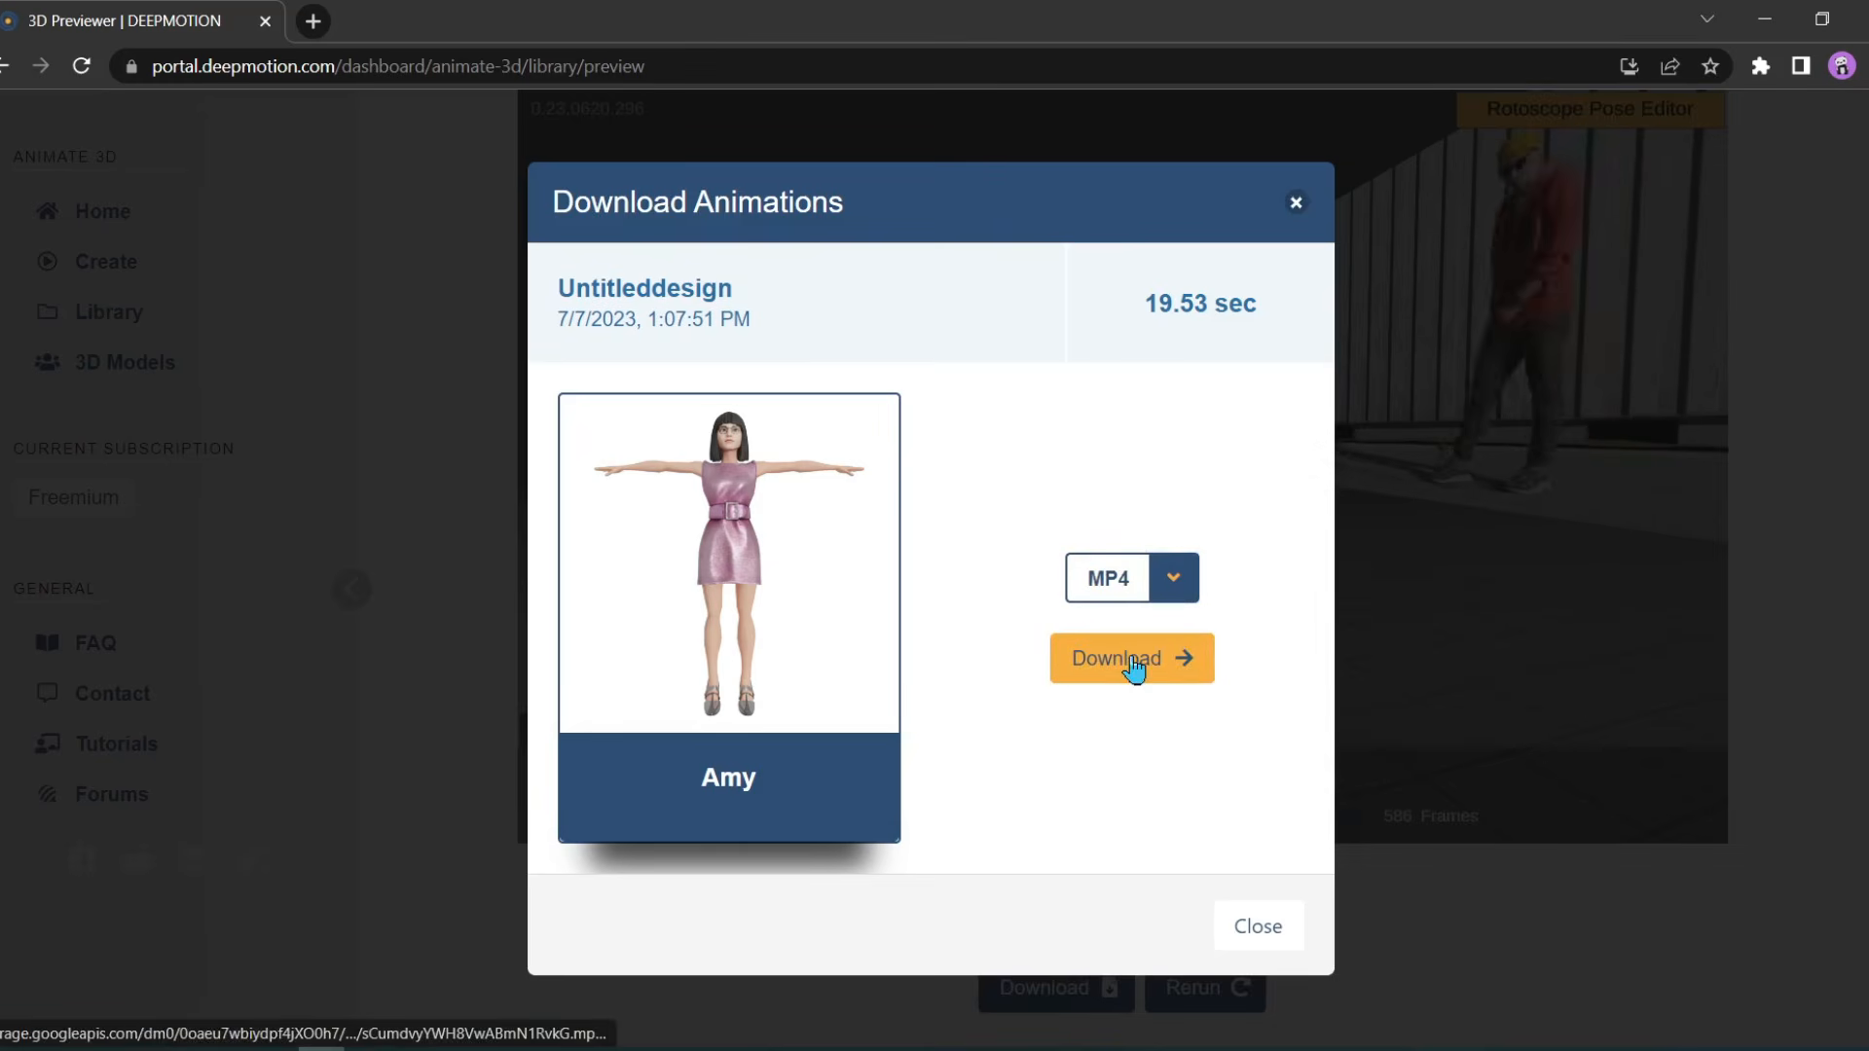
click(1134, 670)
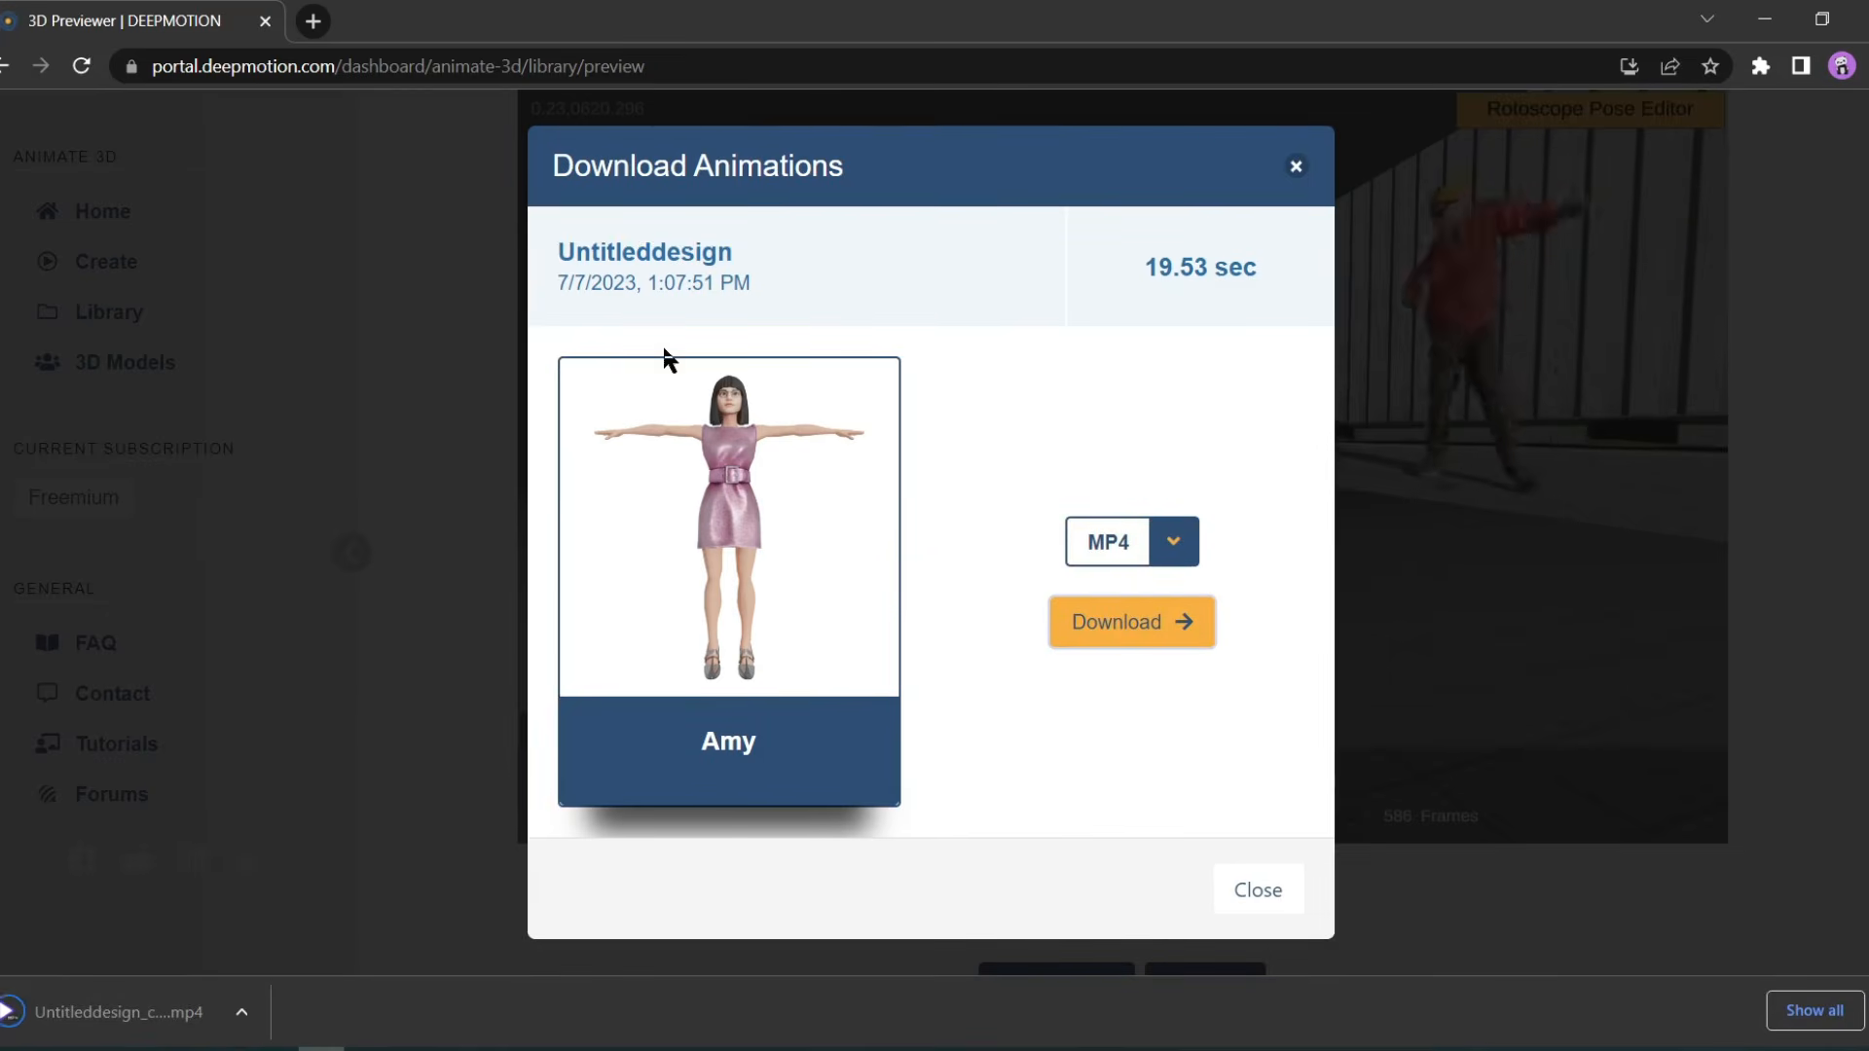
Open Canva in a new browser tab and create a blank 1920 × 1080 px video design.
click(312, 20)
text(ca)
key(Return)
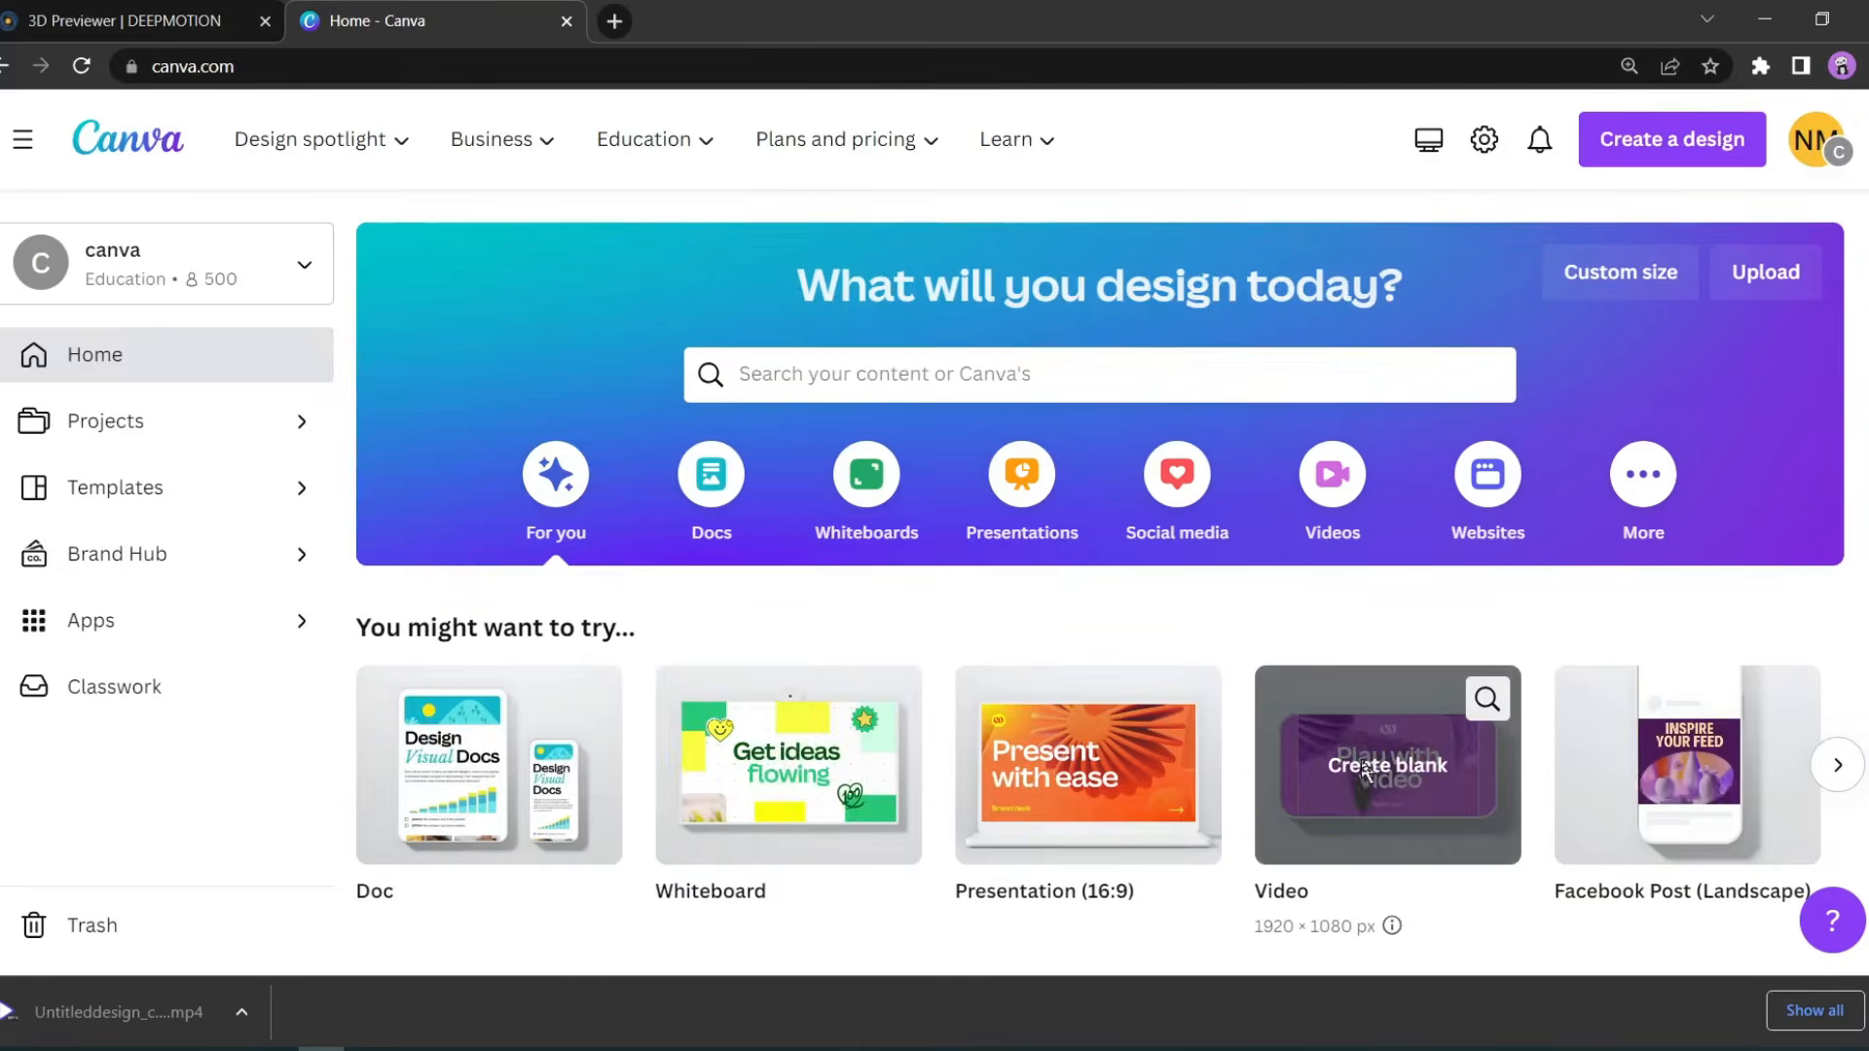
click(1366, 772)
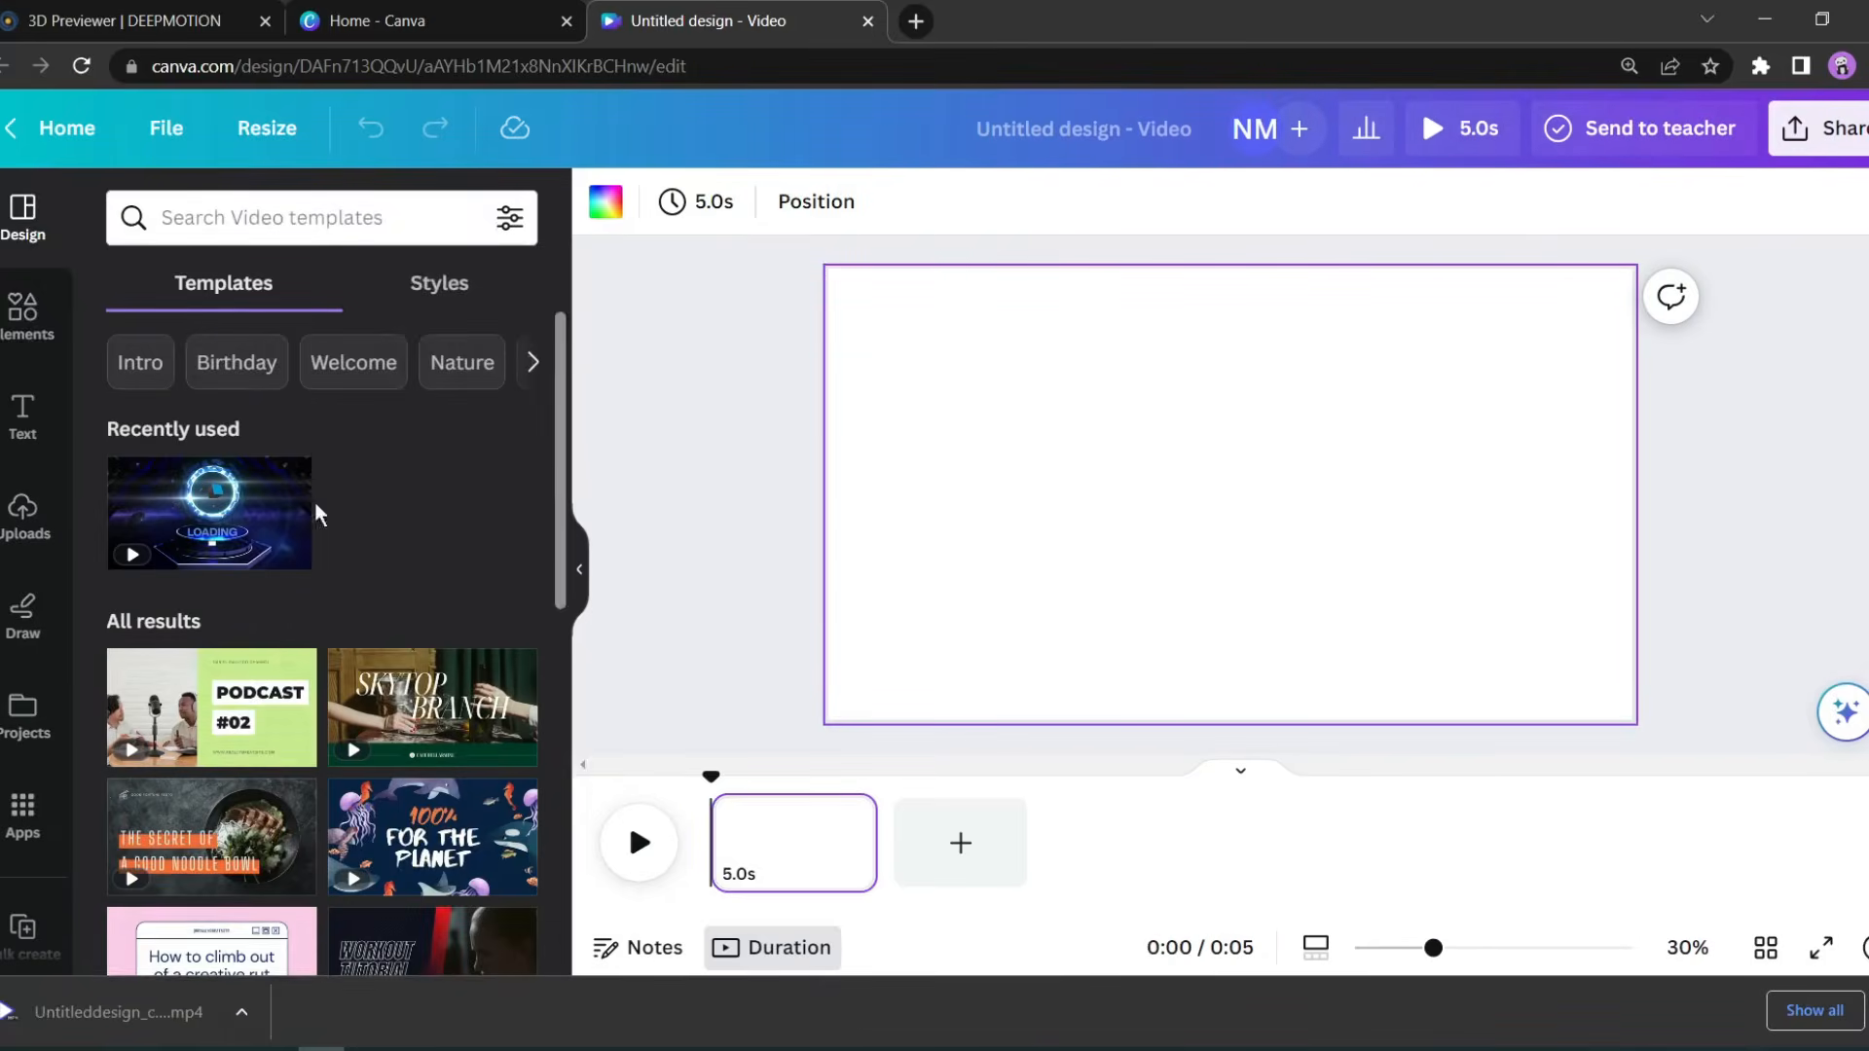
Search the Canva elements for "animated background".
click(23, 310)
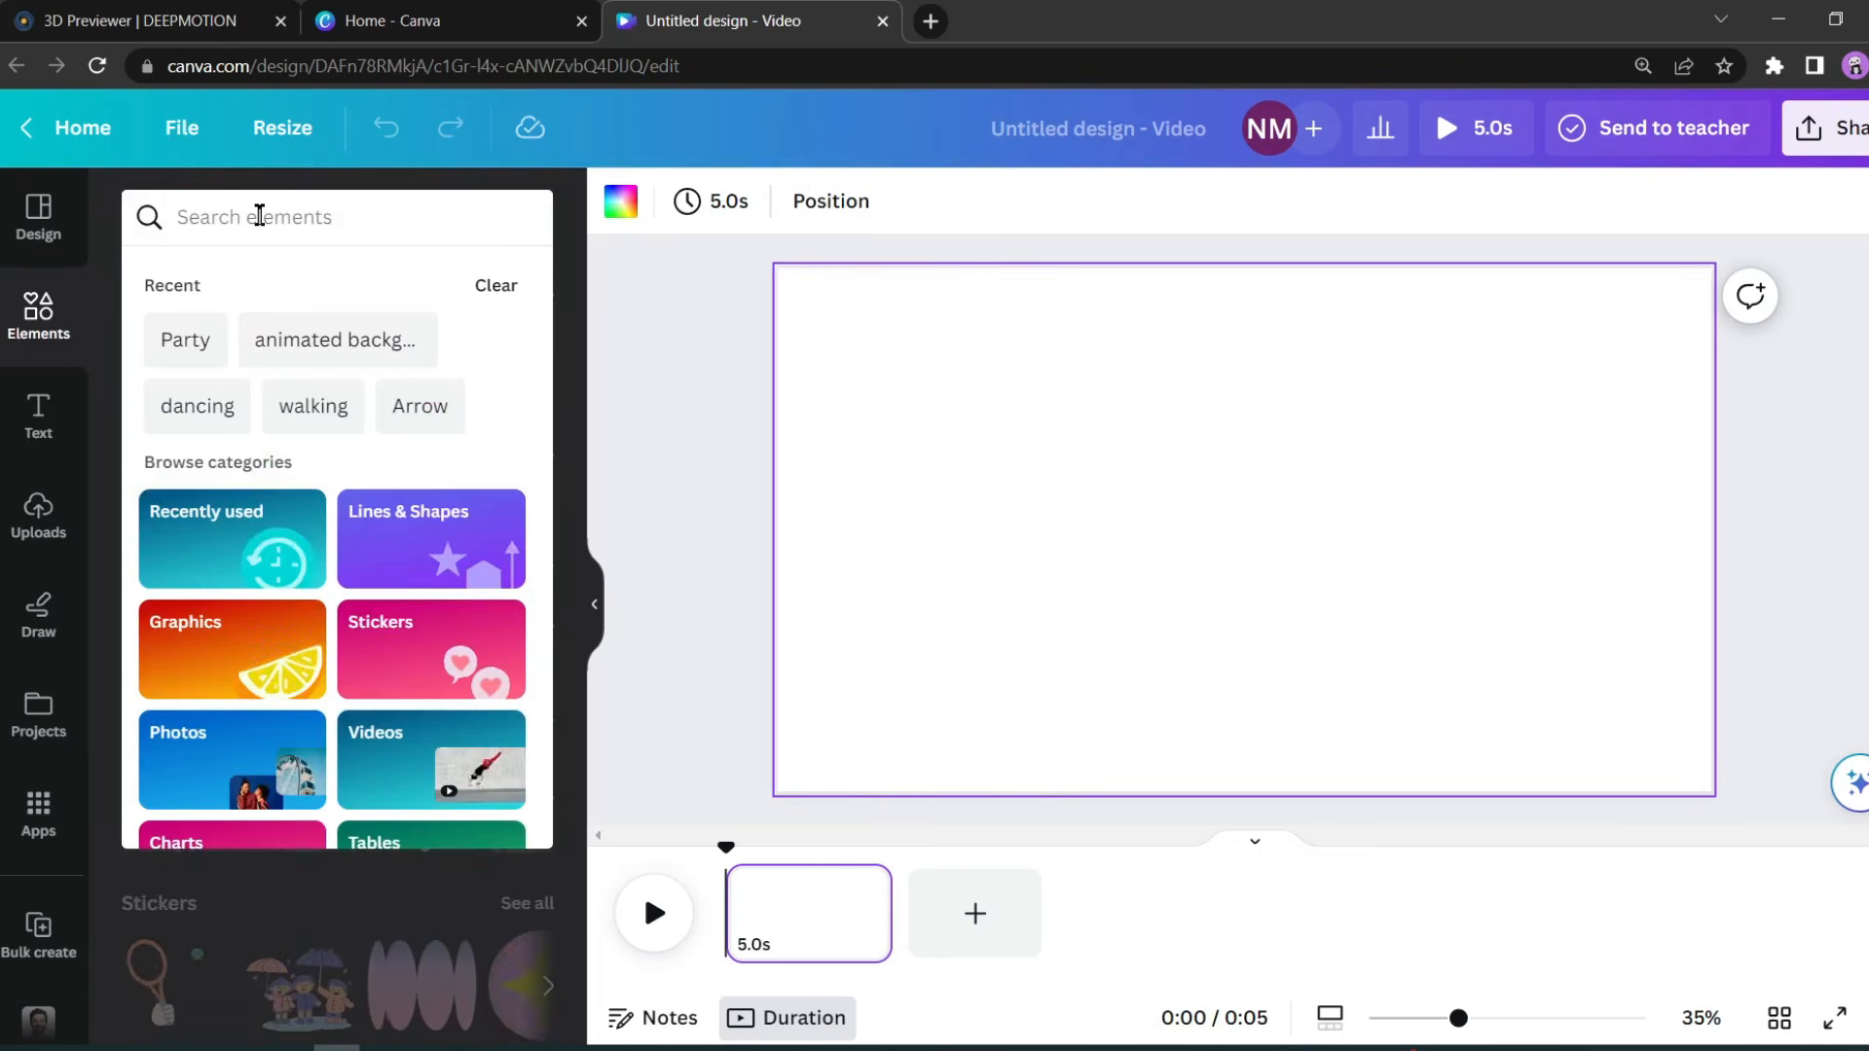
text(A)
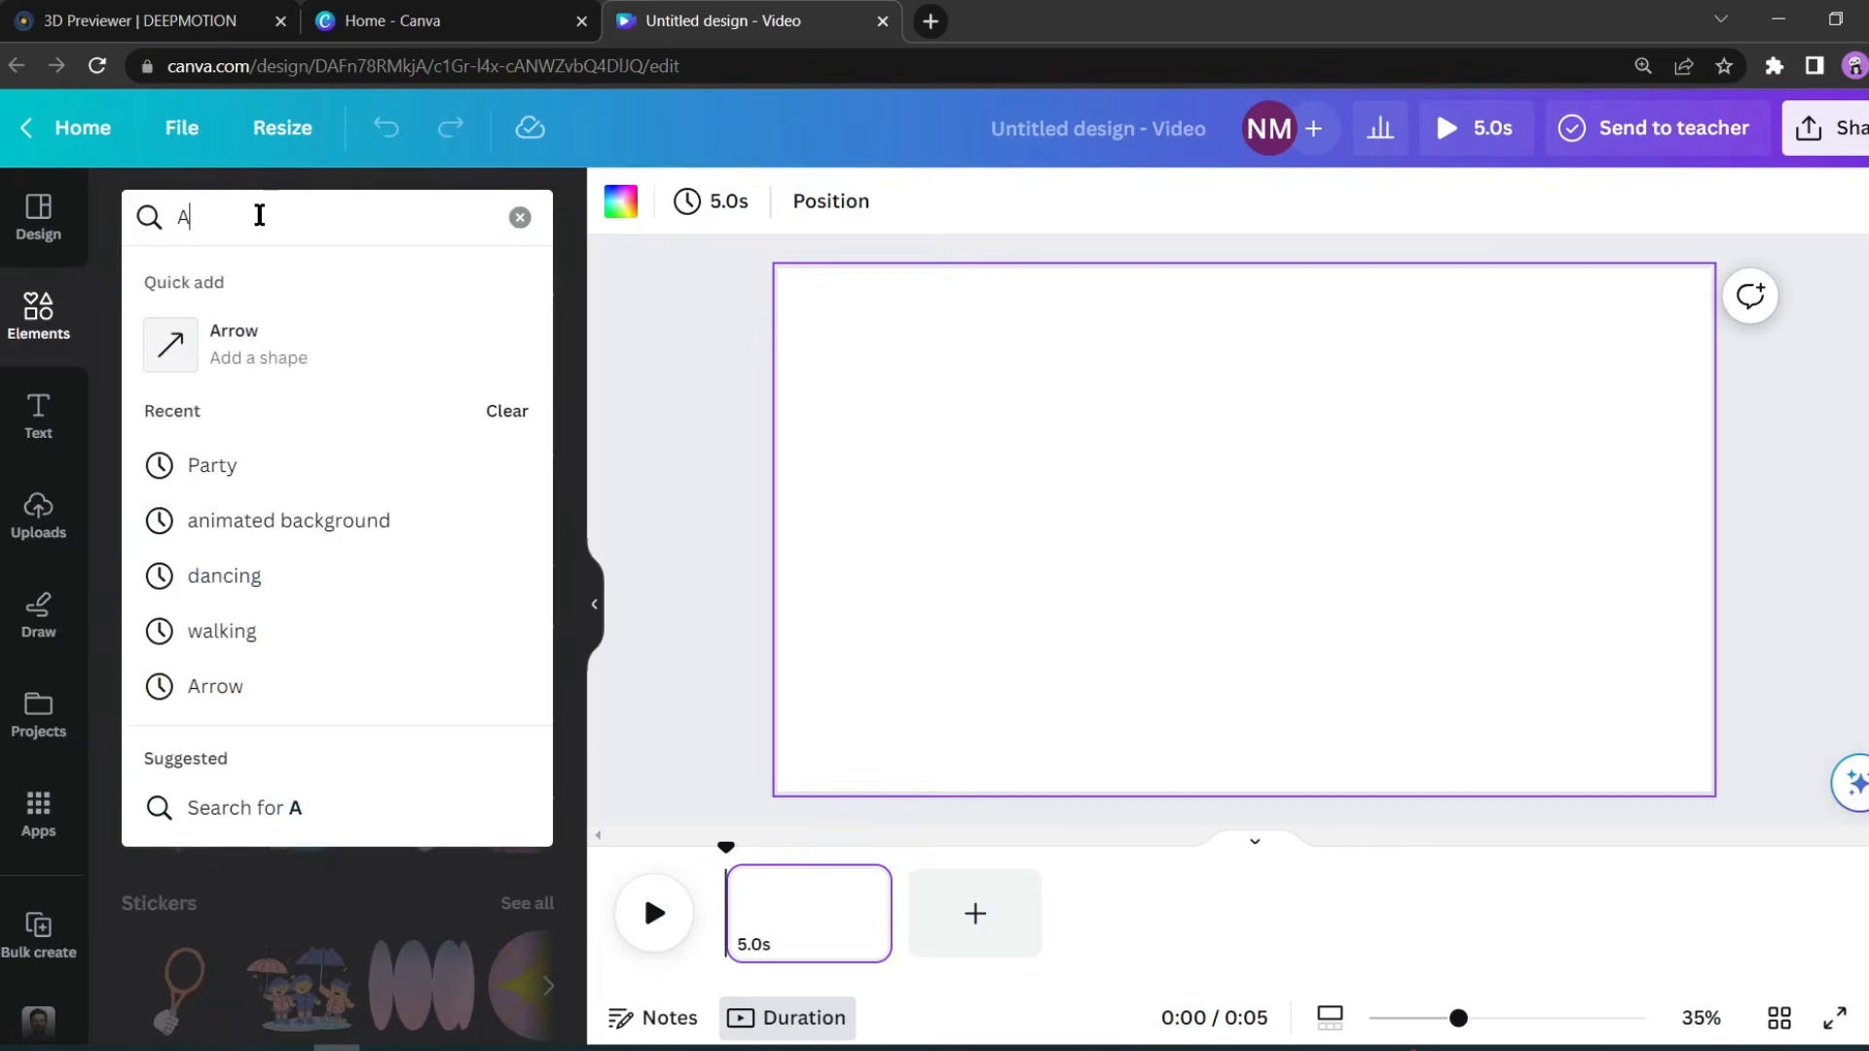
text(nimat)
click(334, 353)
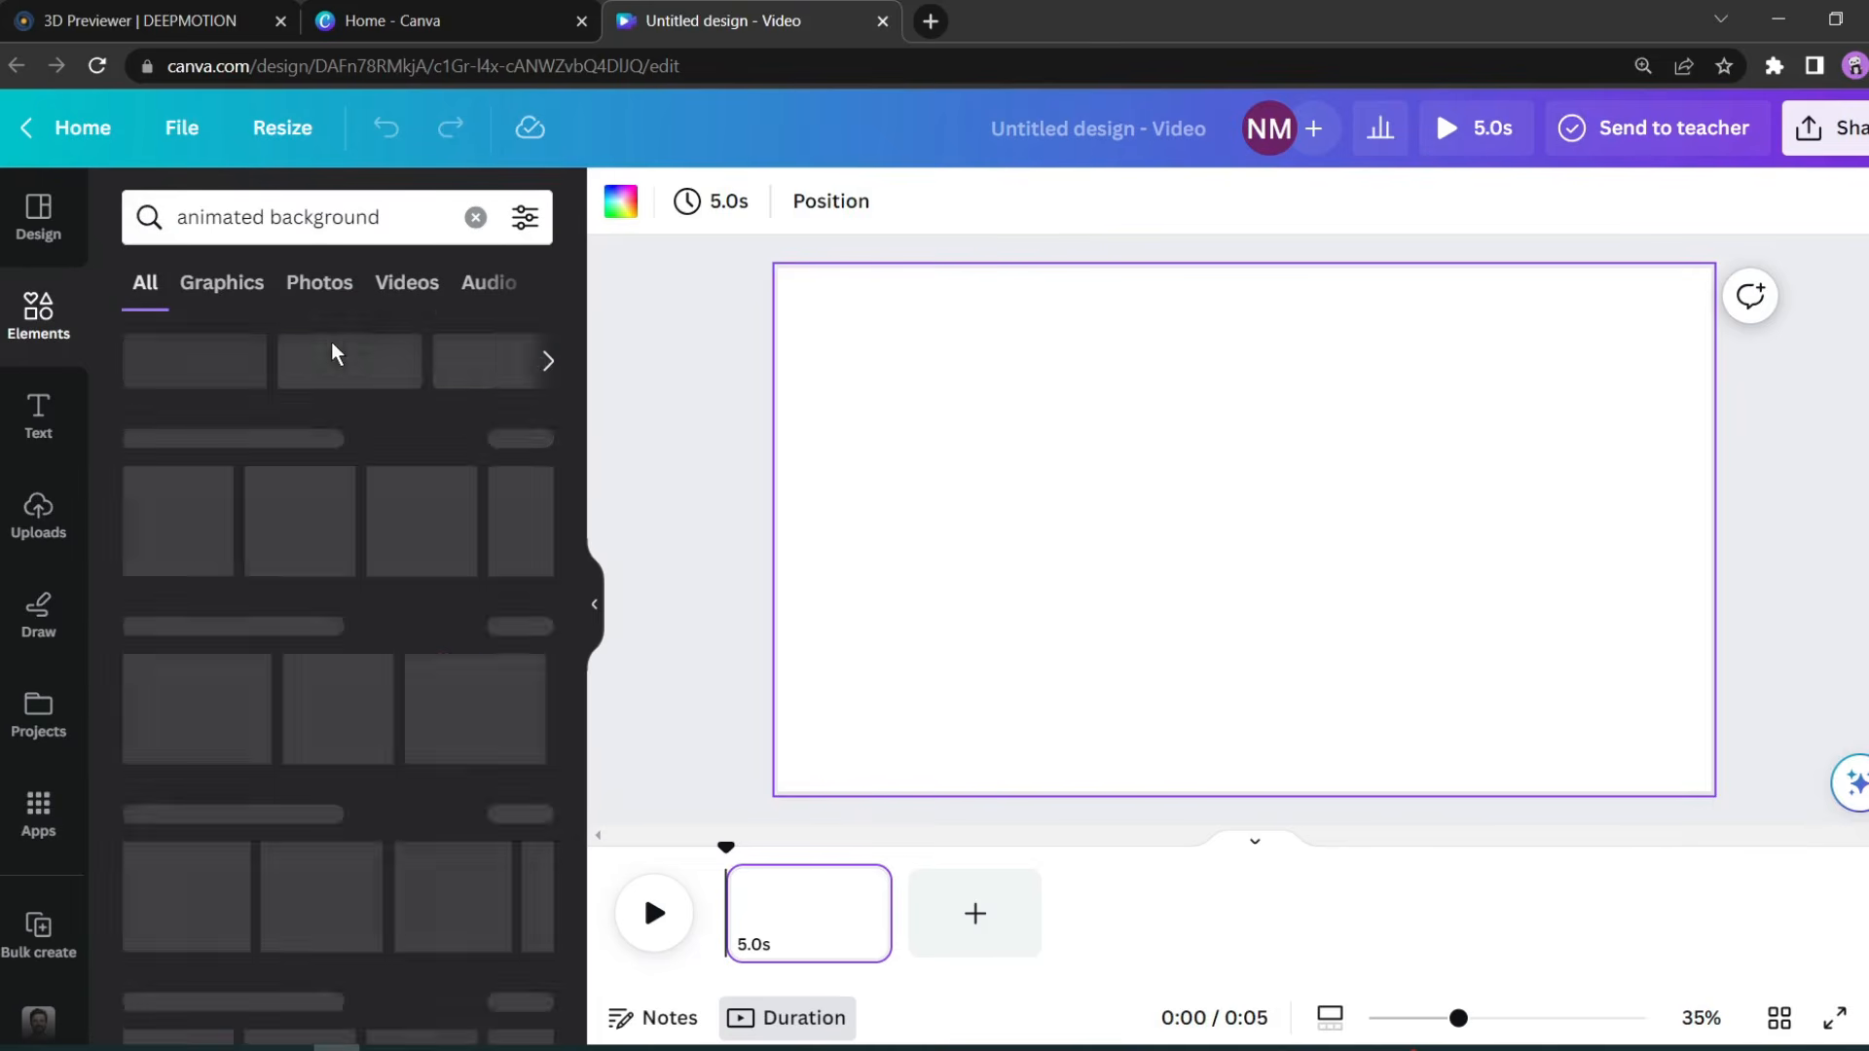
Narrow the results to videos and add the 30-second neon dance floor clip with equalizer bars to the page.
click(407, 282)
scroll(225, 571, down, 3)
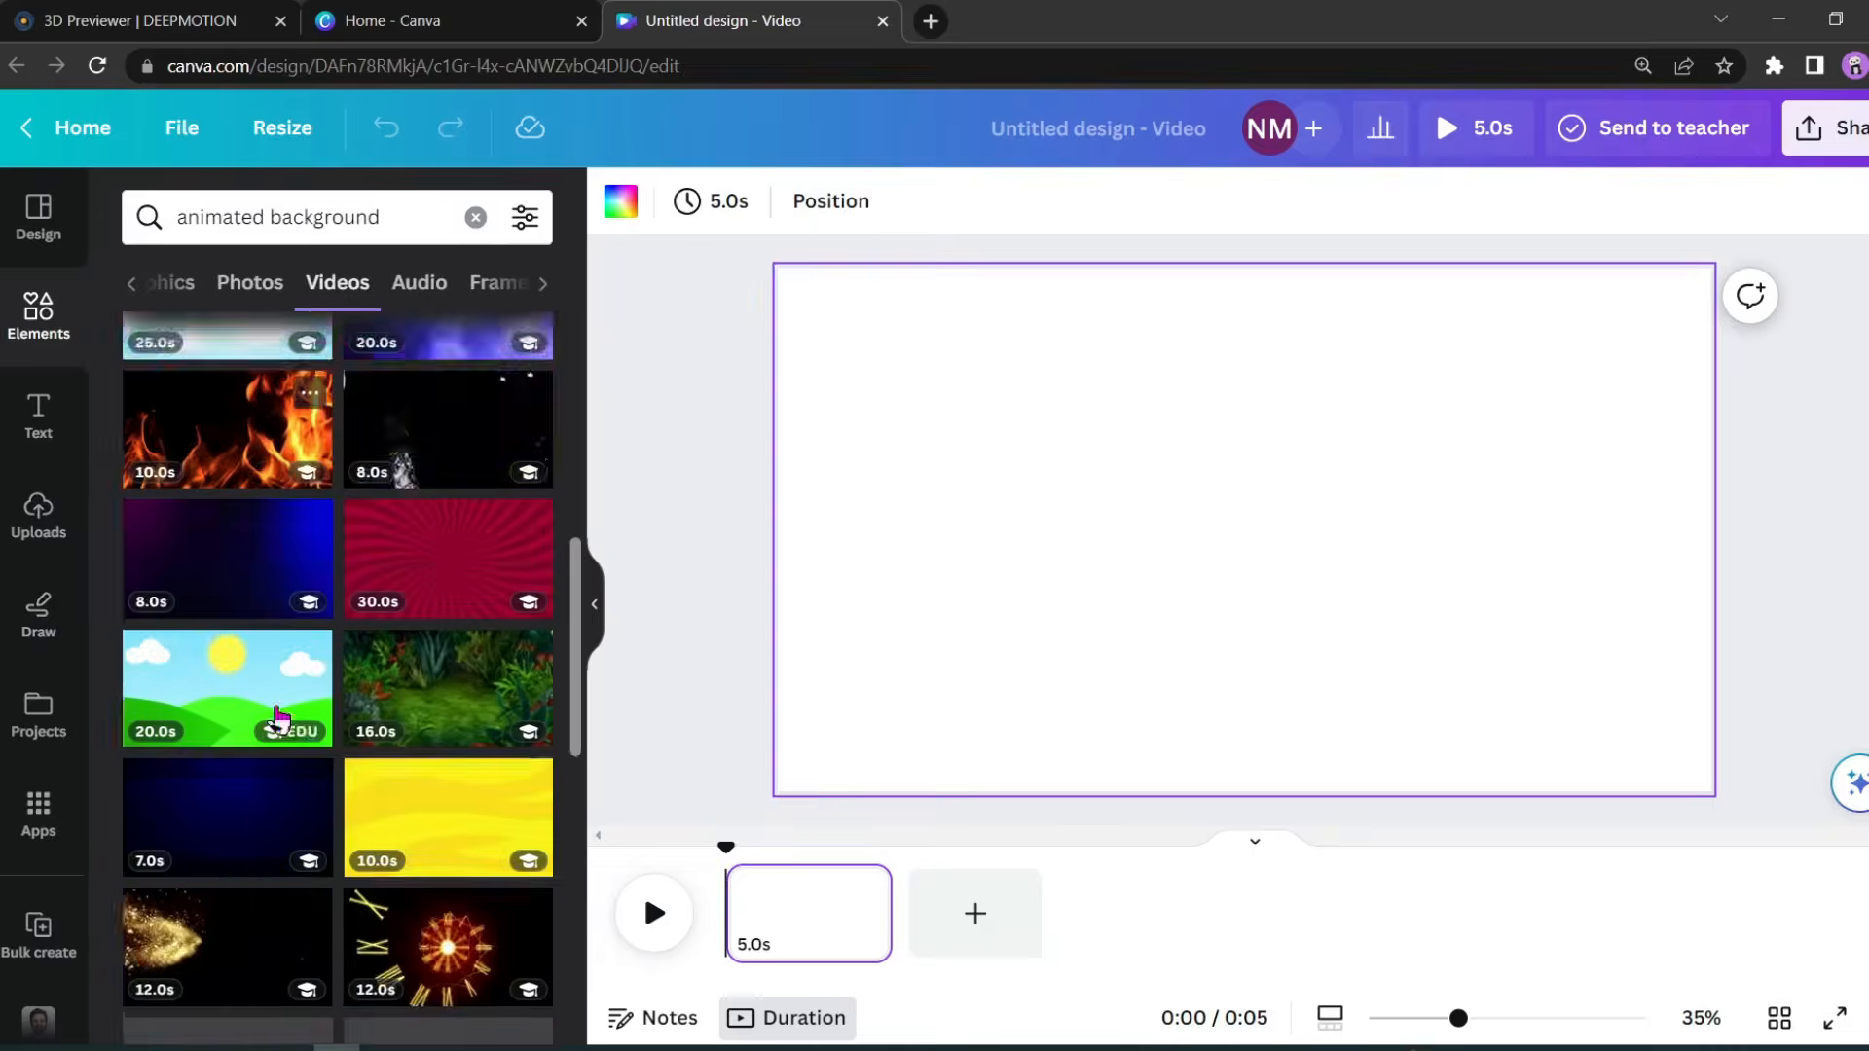
scroll(279, 720, down, 10)
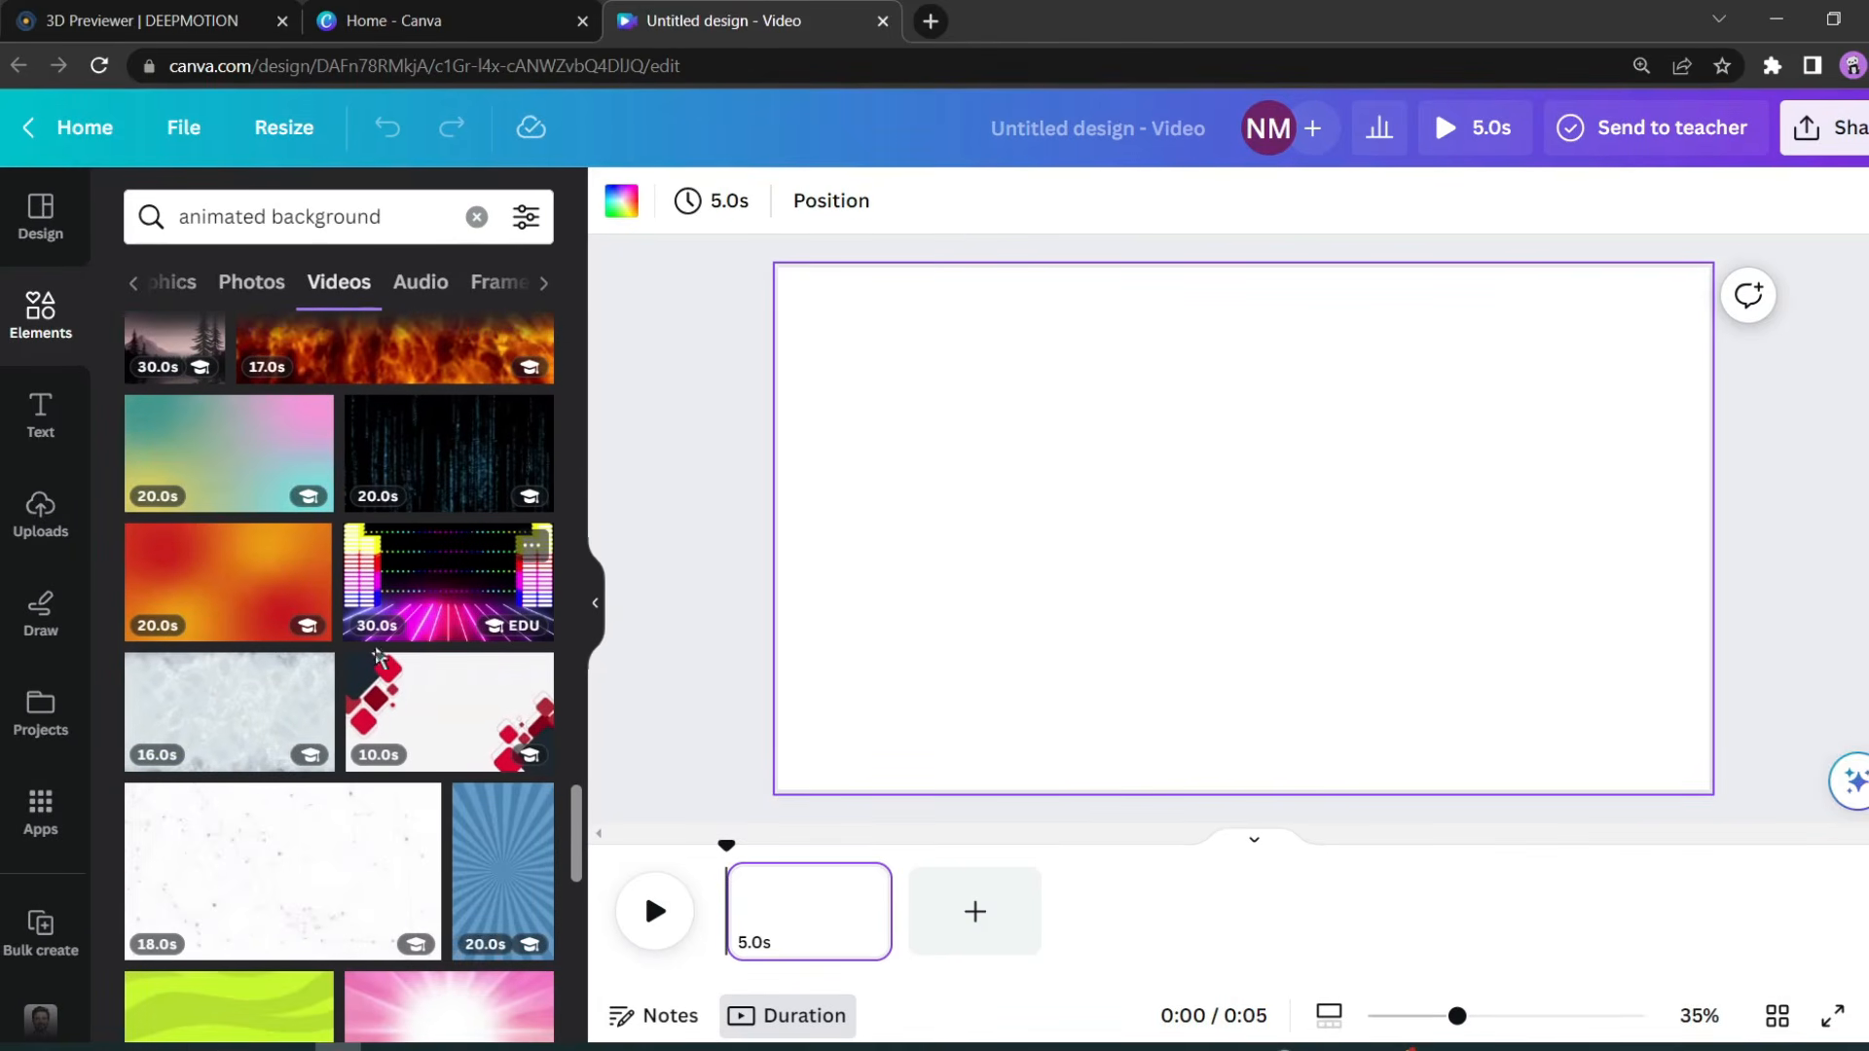
click(432, 619)
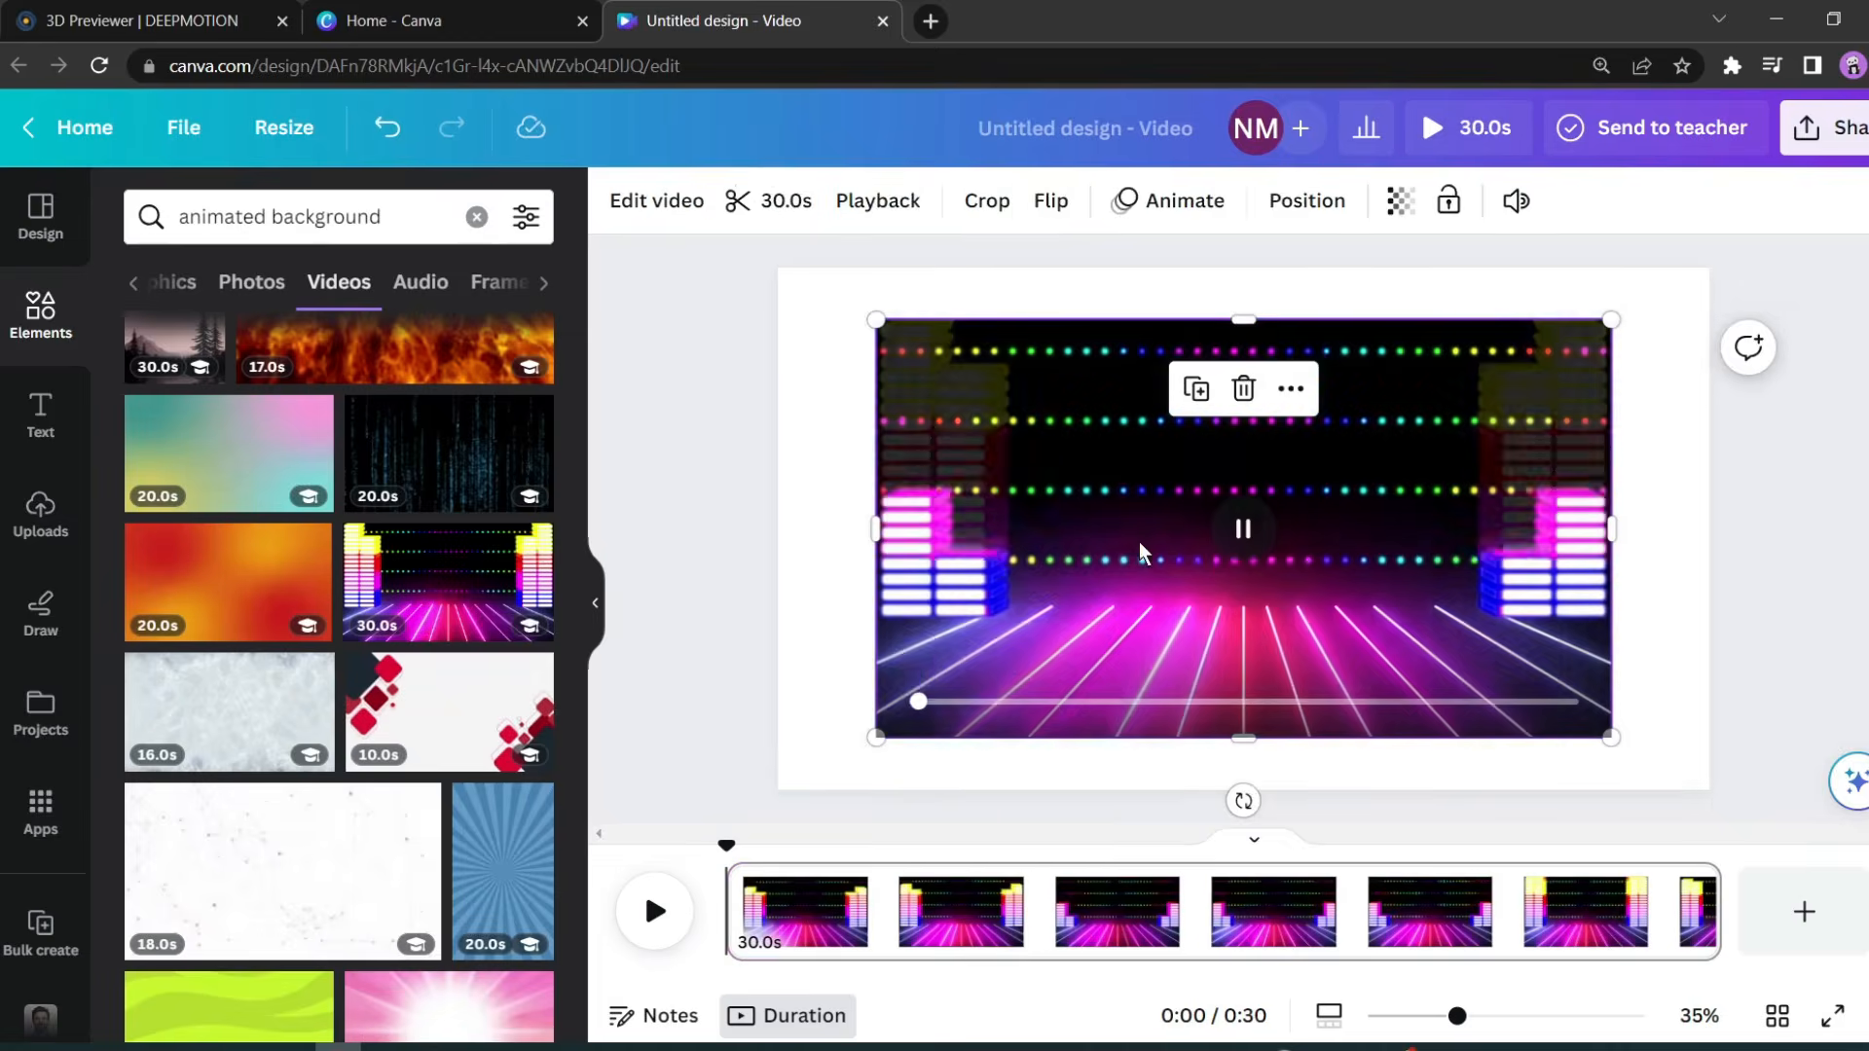
Set the neon dance floor video as the page background so it fills the whole page.
drag(1143, 546, 1038, 493)
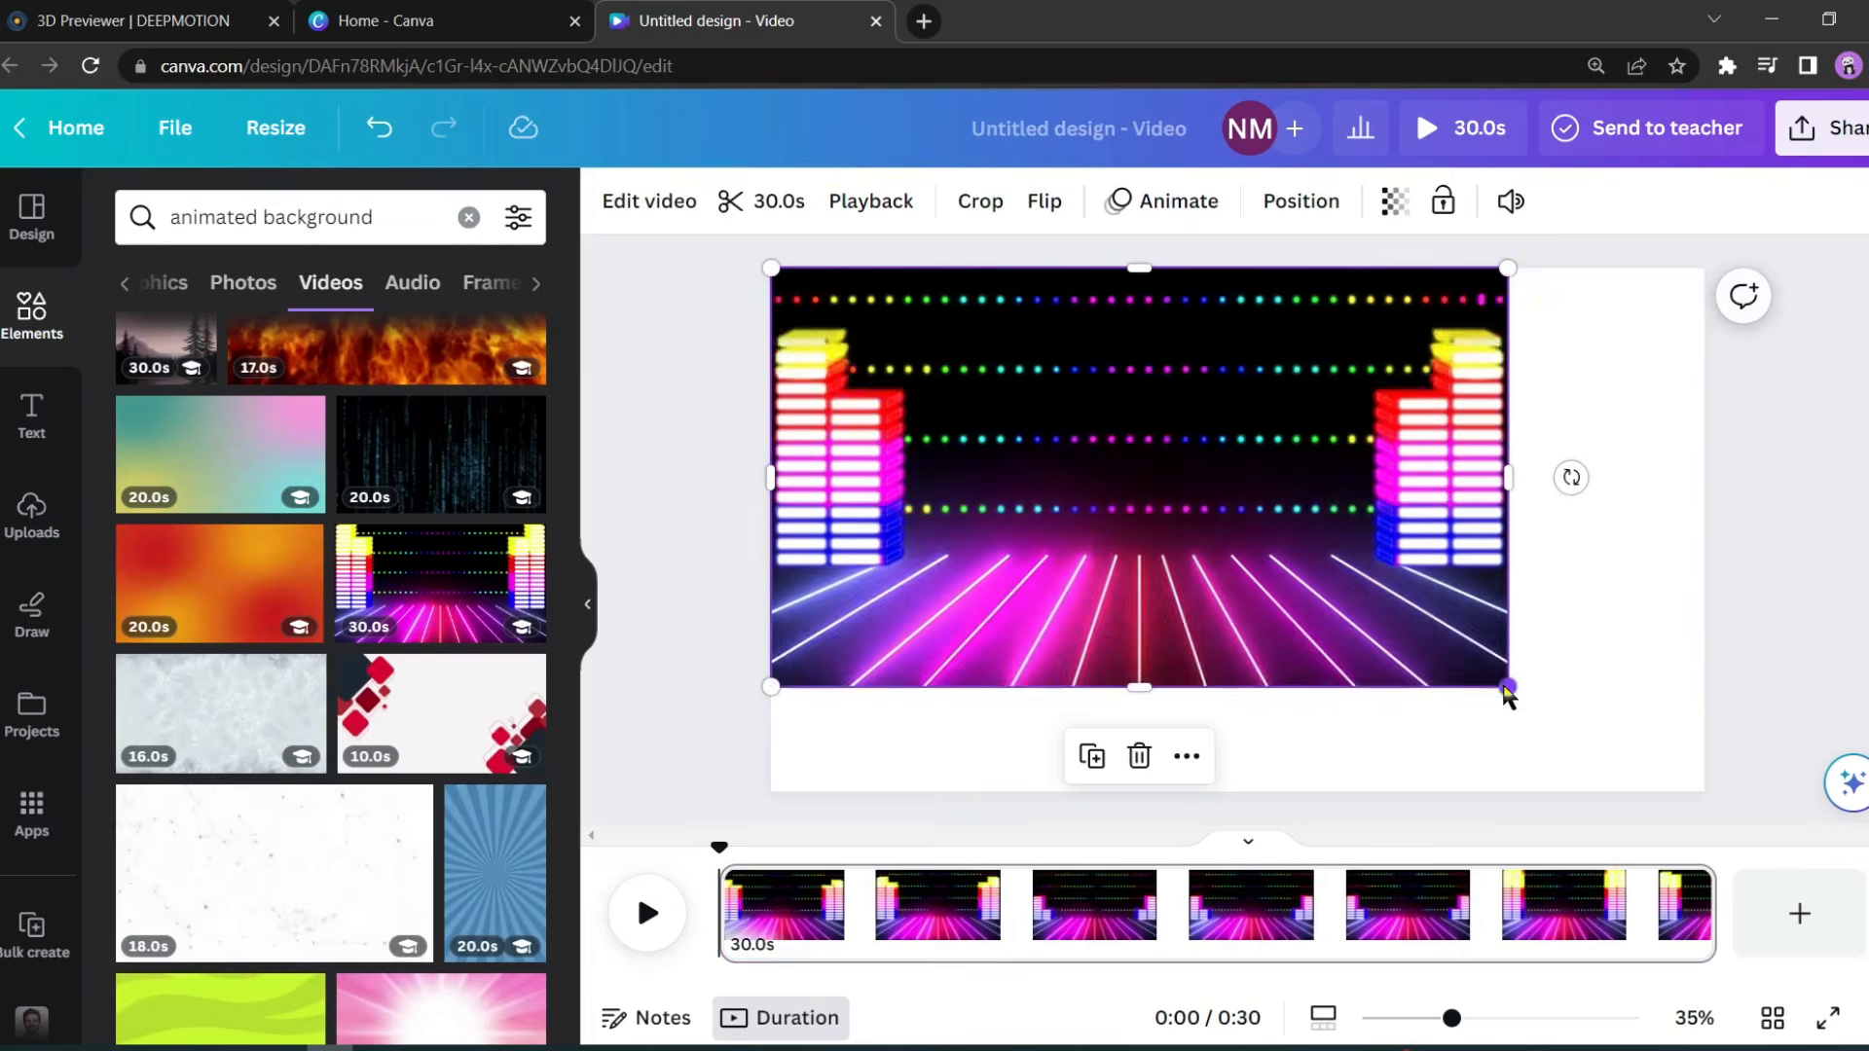
click(1509, 689)
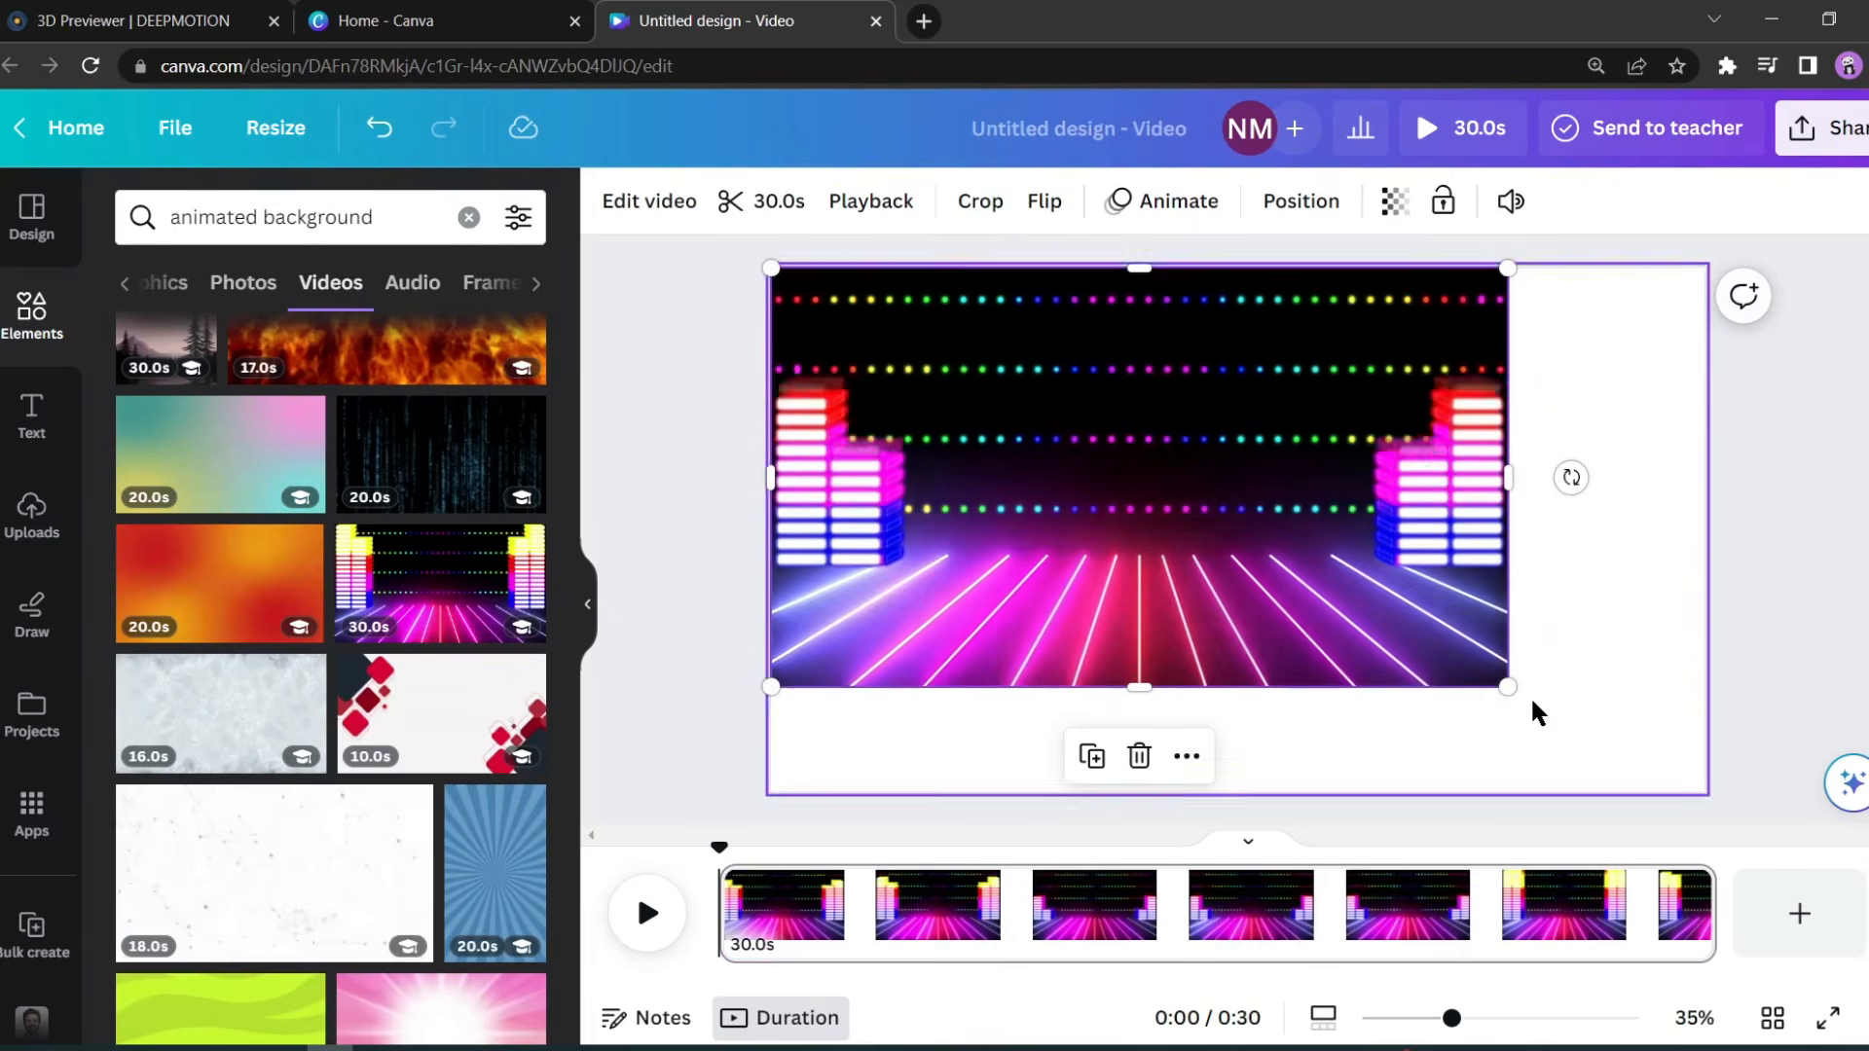
right_click(1196, 492)
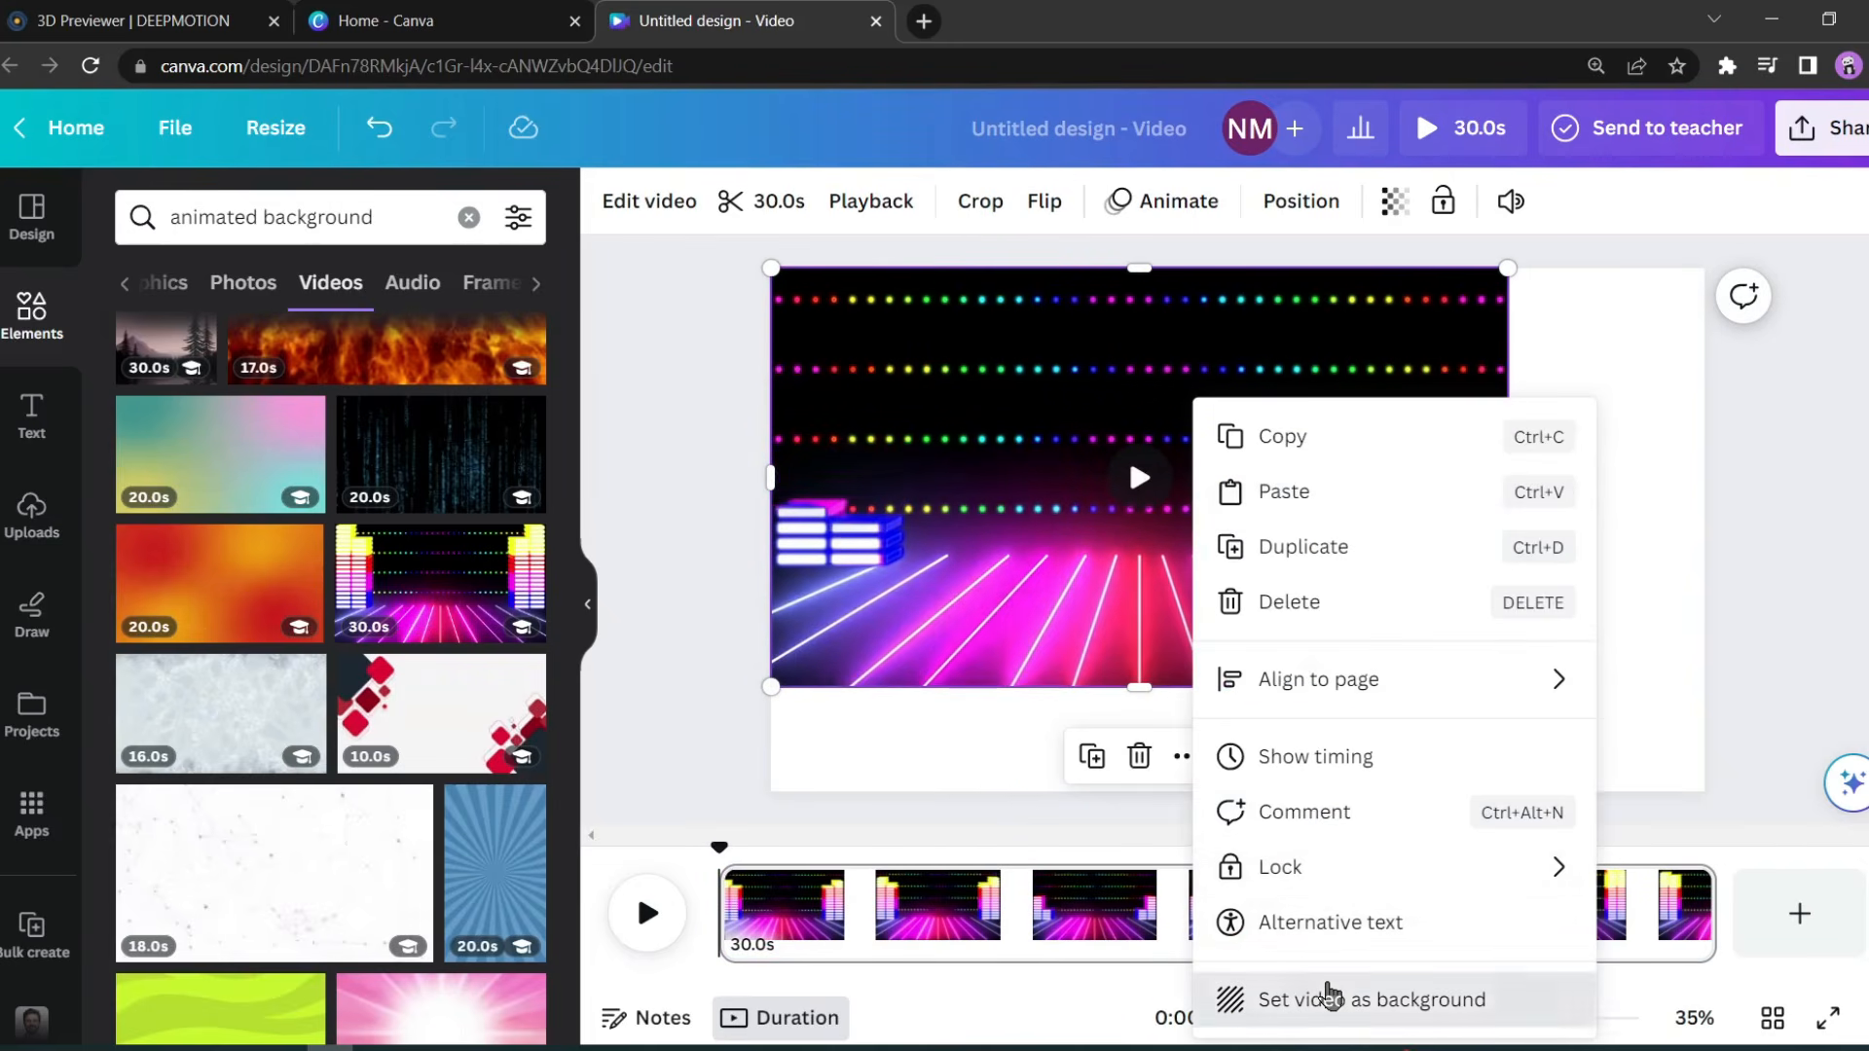
click(1339, 1000)
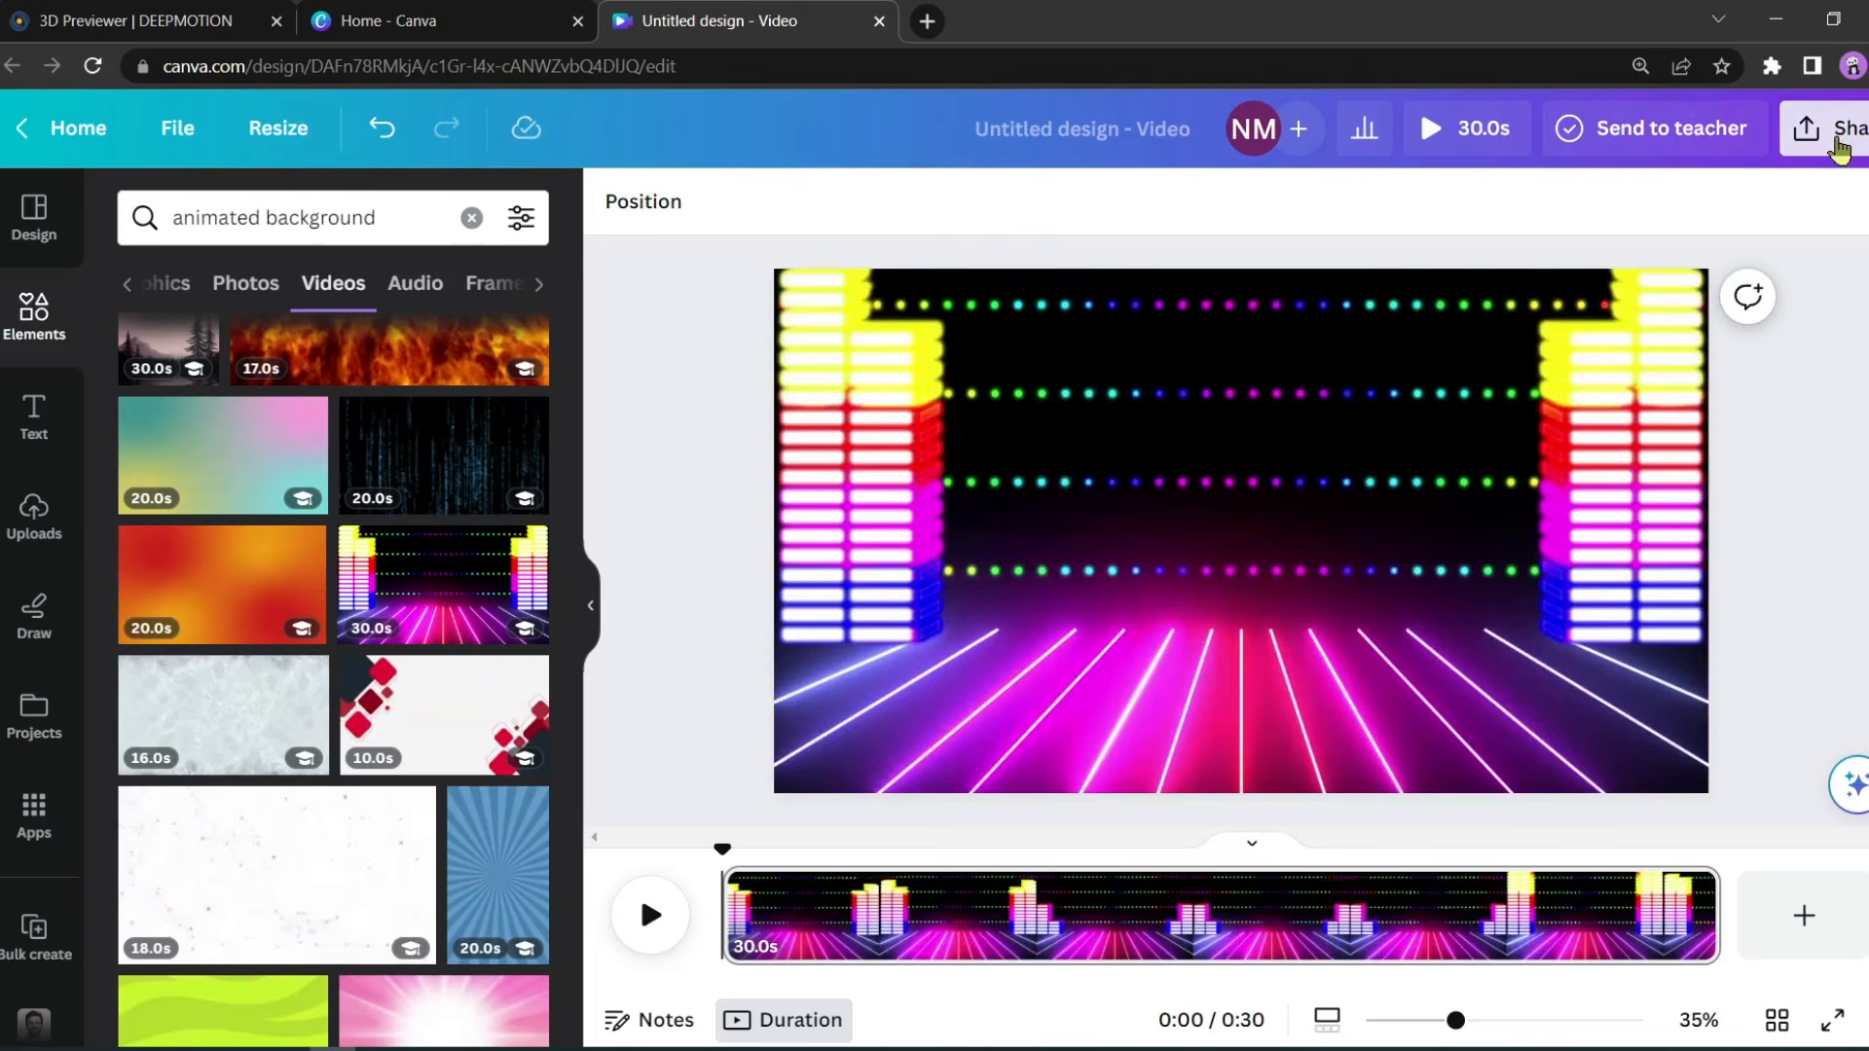
Download the neon background design as a video file.
click(1835, 127)
click(1627, 838)
click(1630, 583)
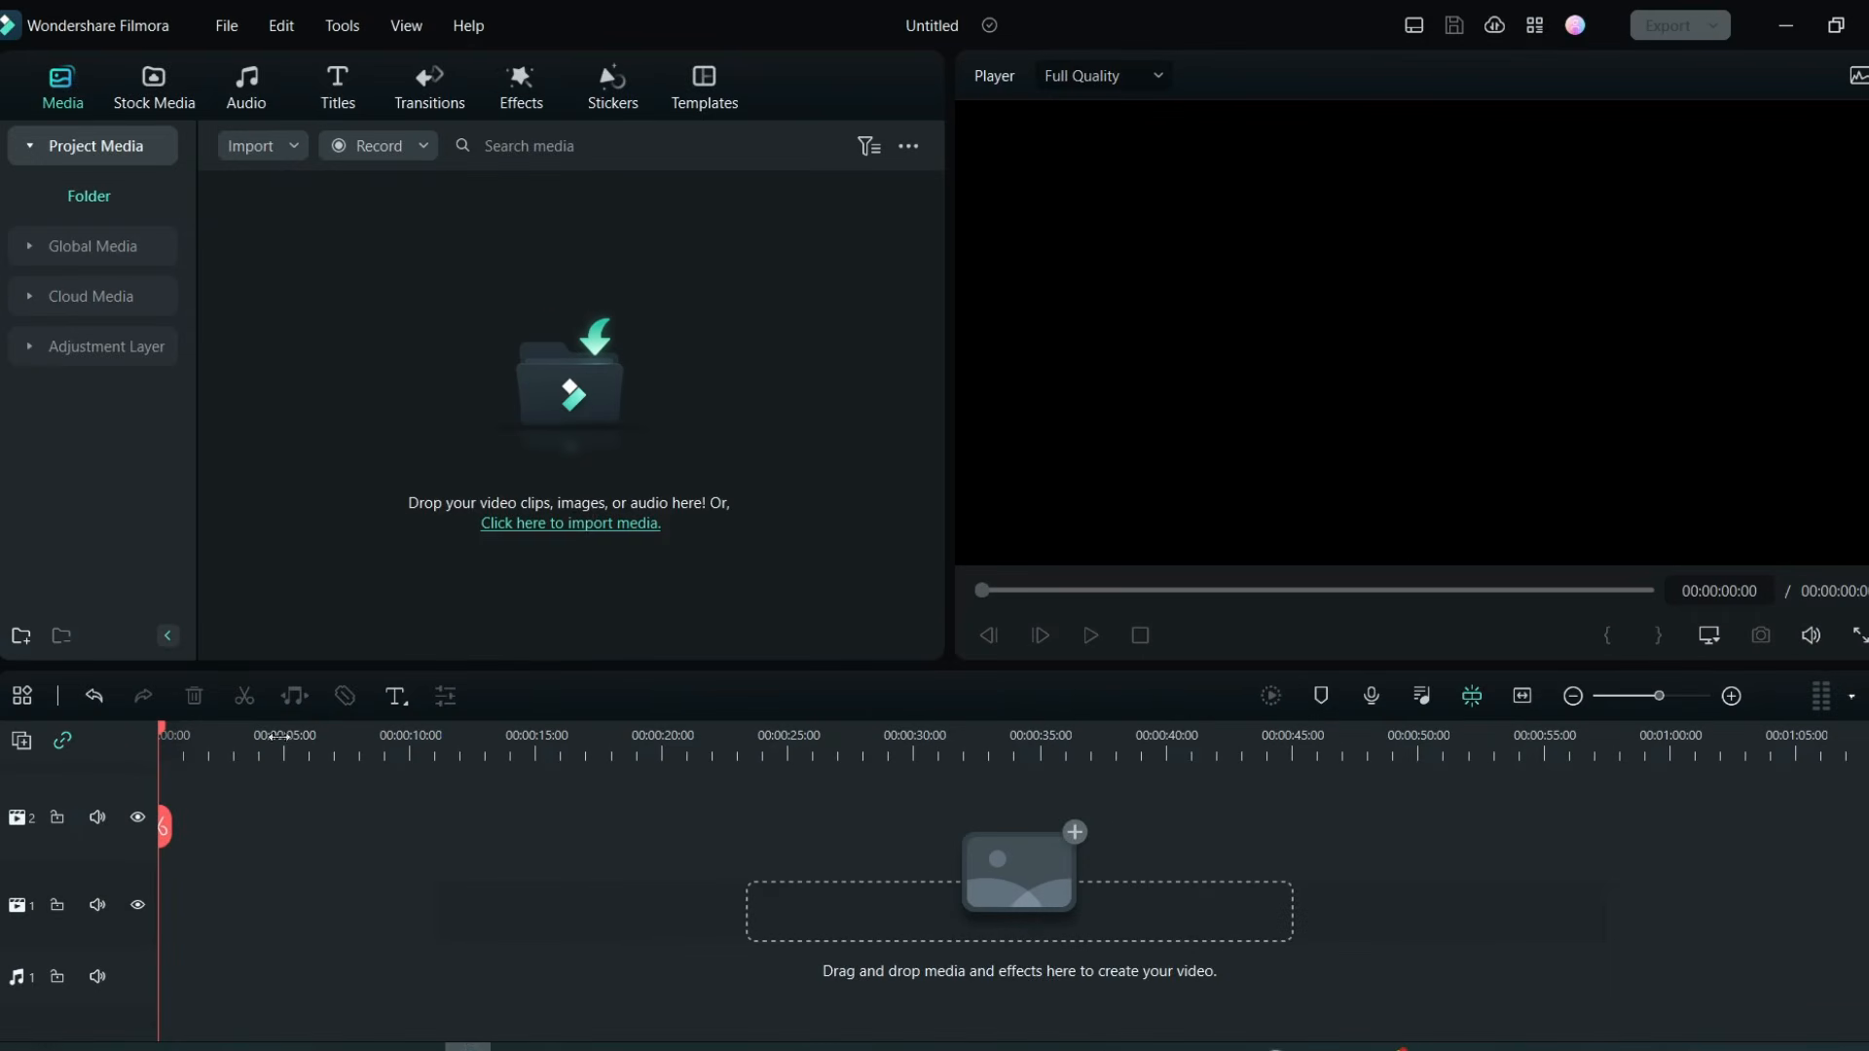
Import the neon background and green-screen dance videos into Wondershare Filmora and stack them on video tracks 1 and 2, with the dance above.
click(574, 556)
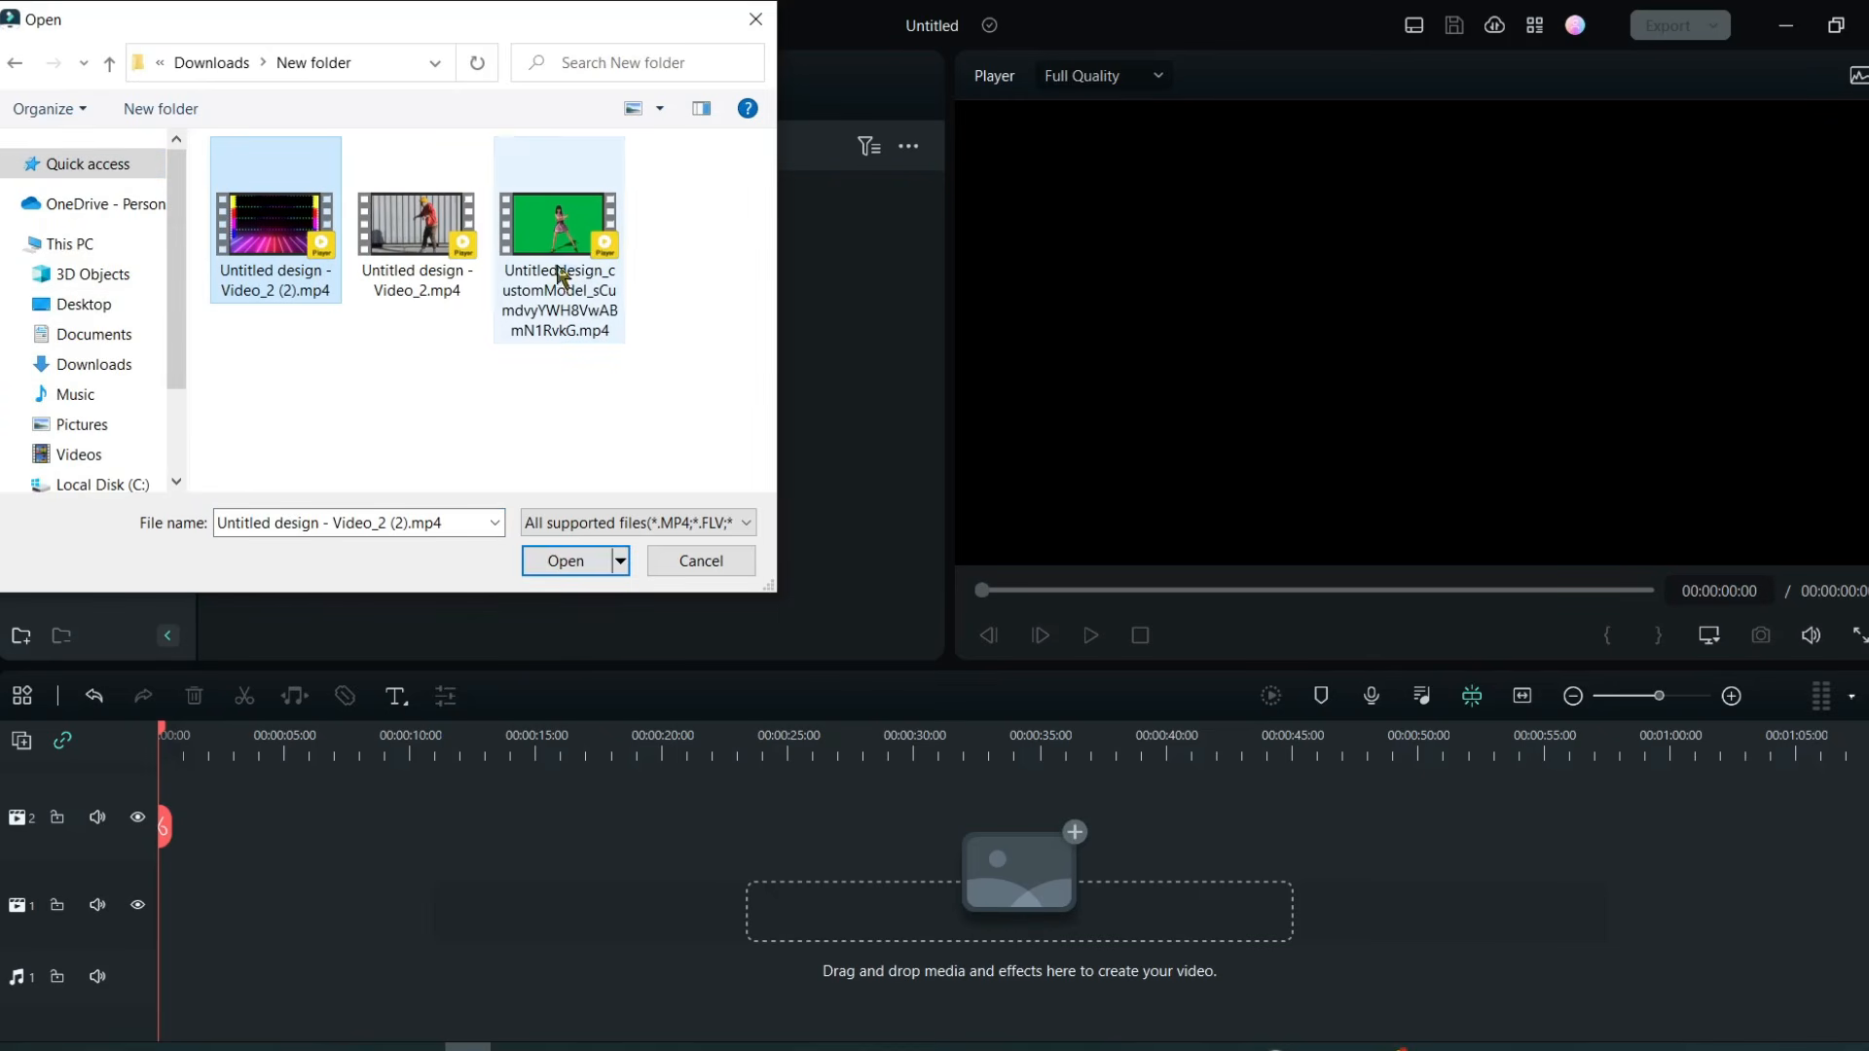
click(559, 571)
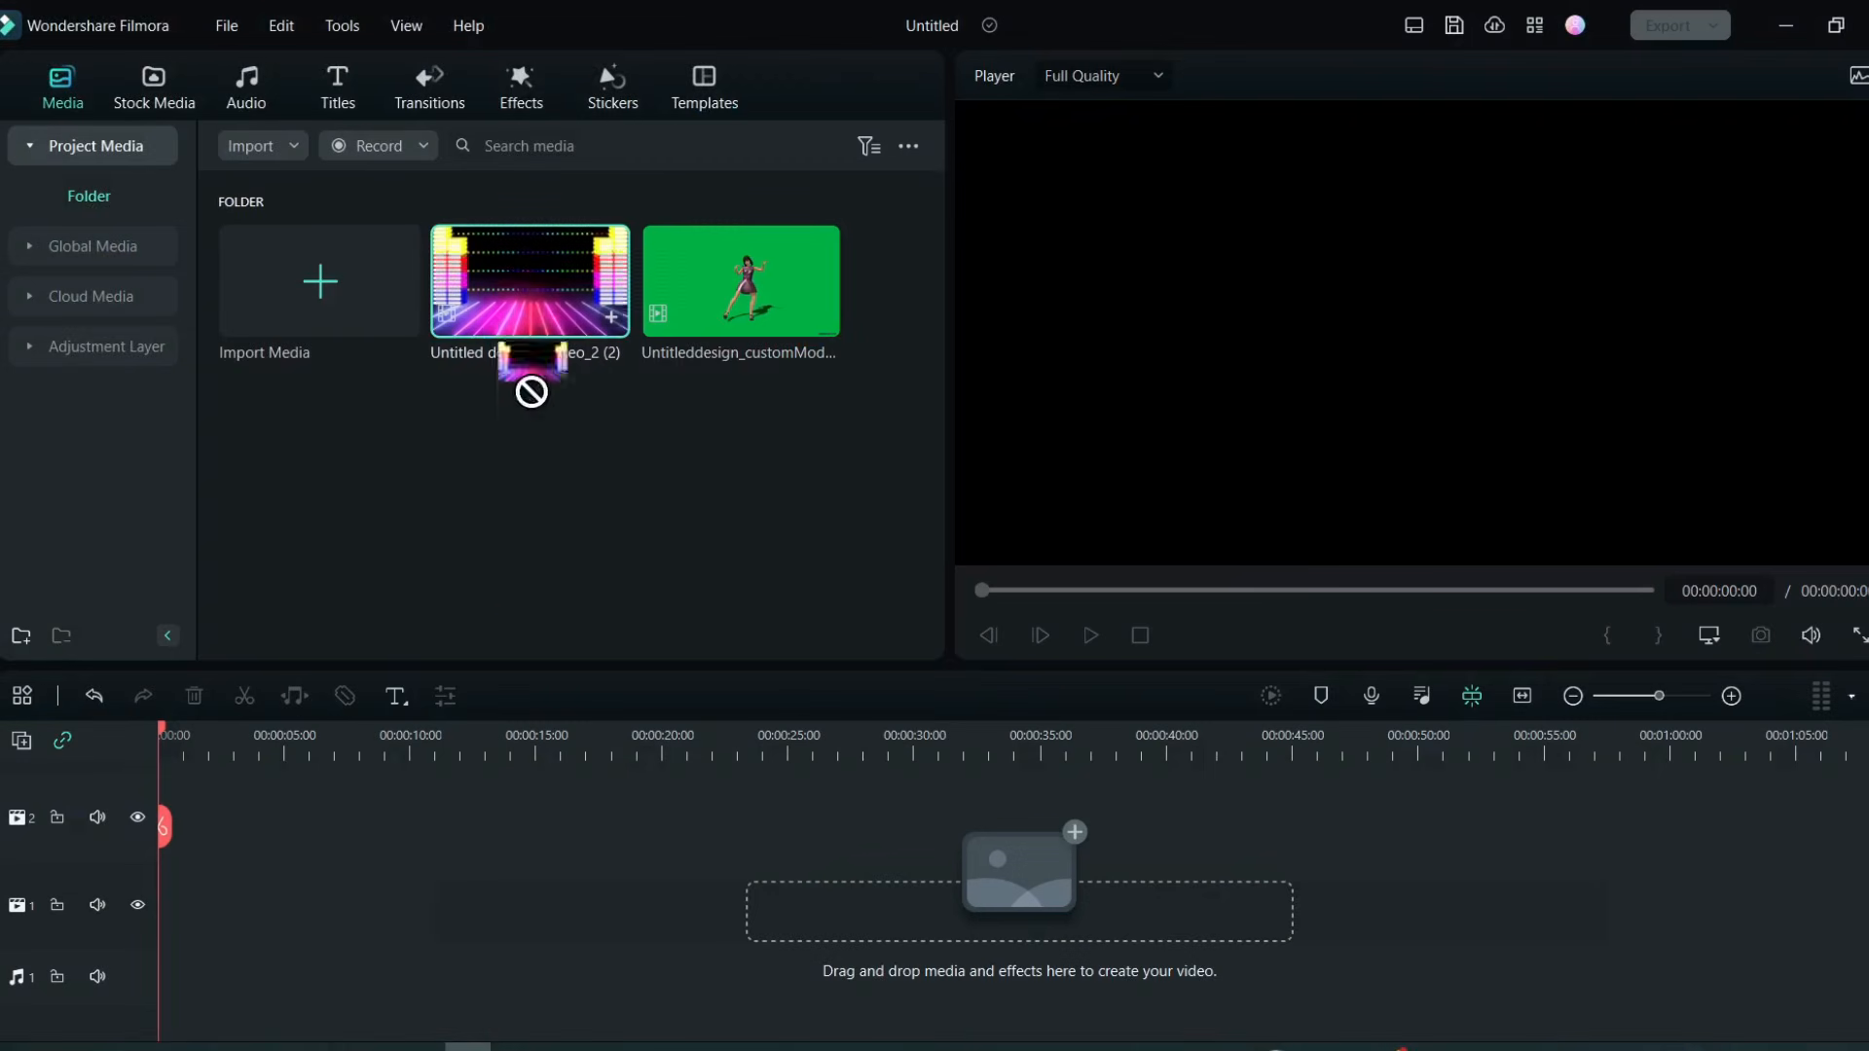
drag(531, 392, 516, 876)
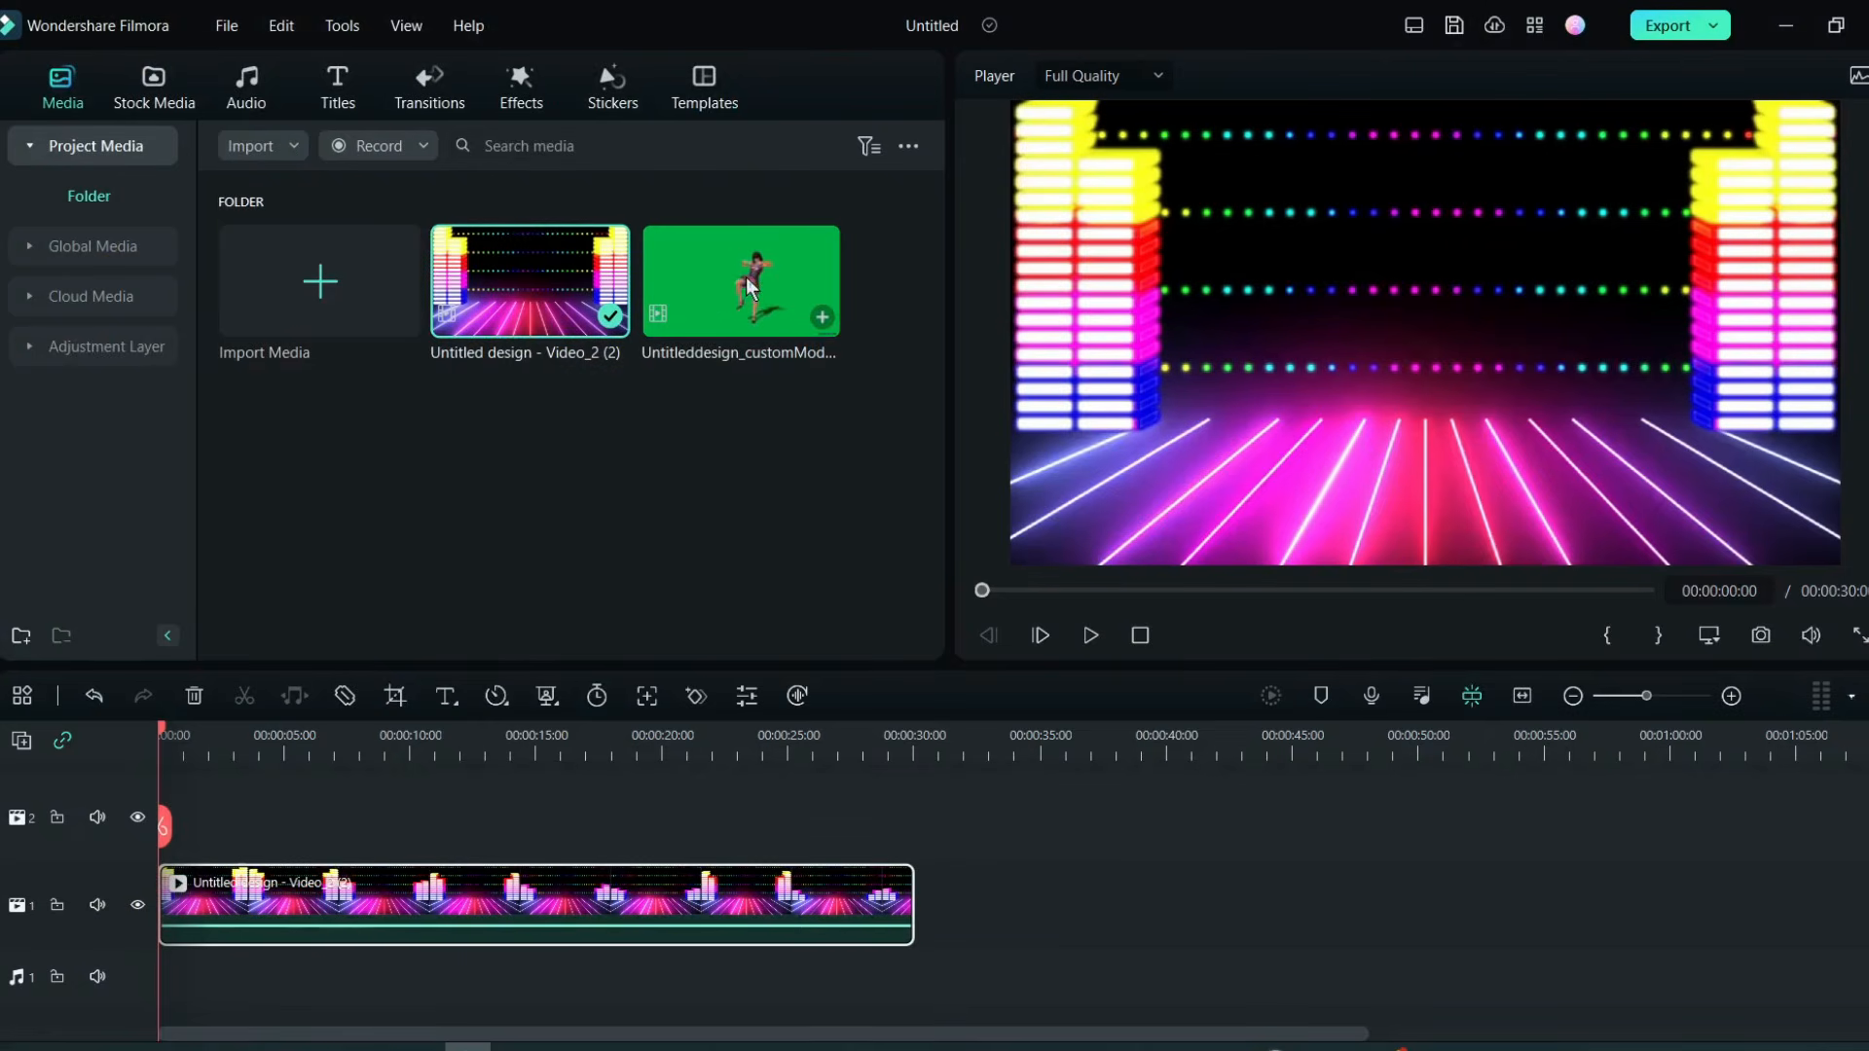
drag(749, 285, 423, 793)
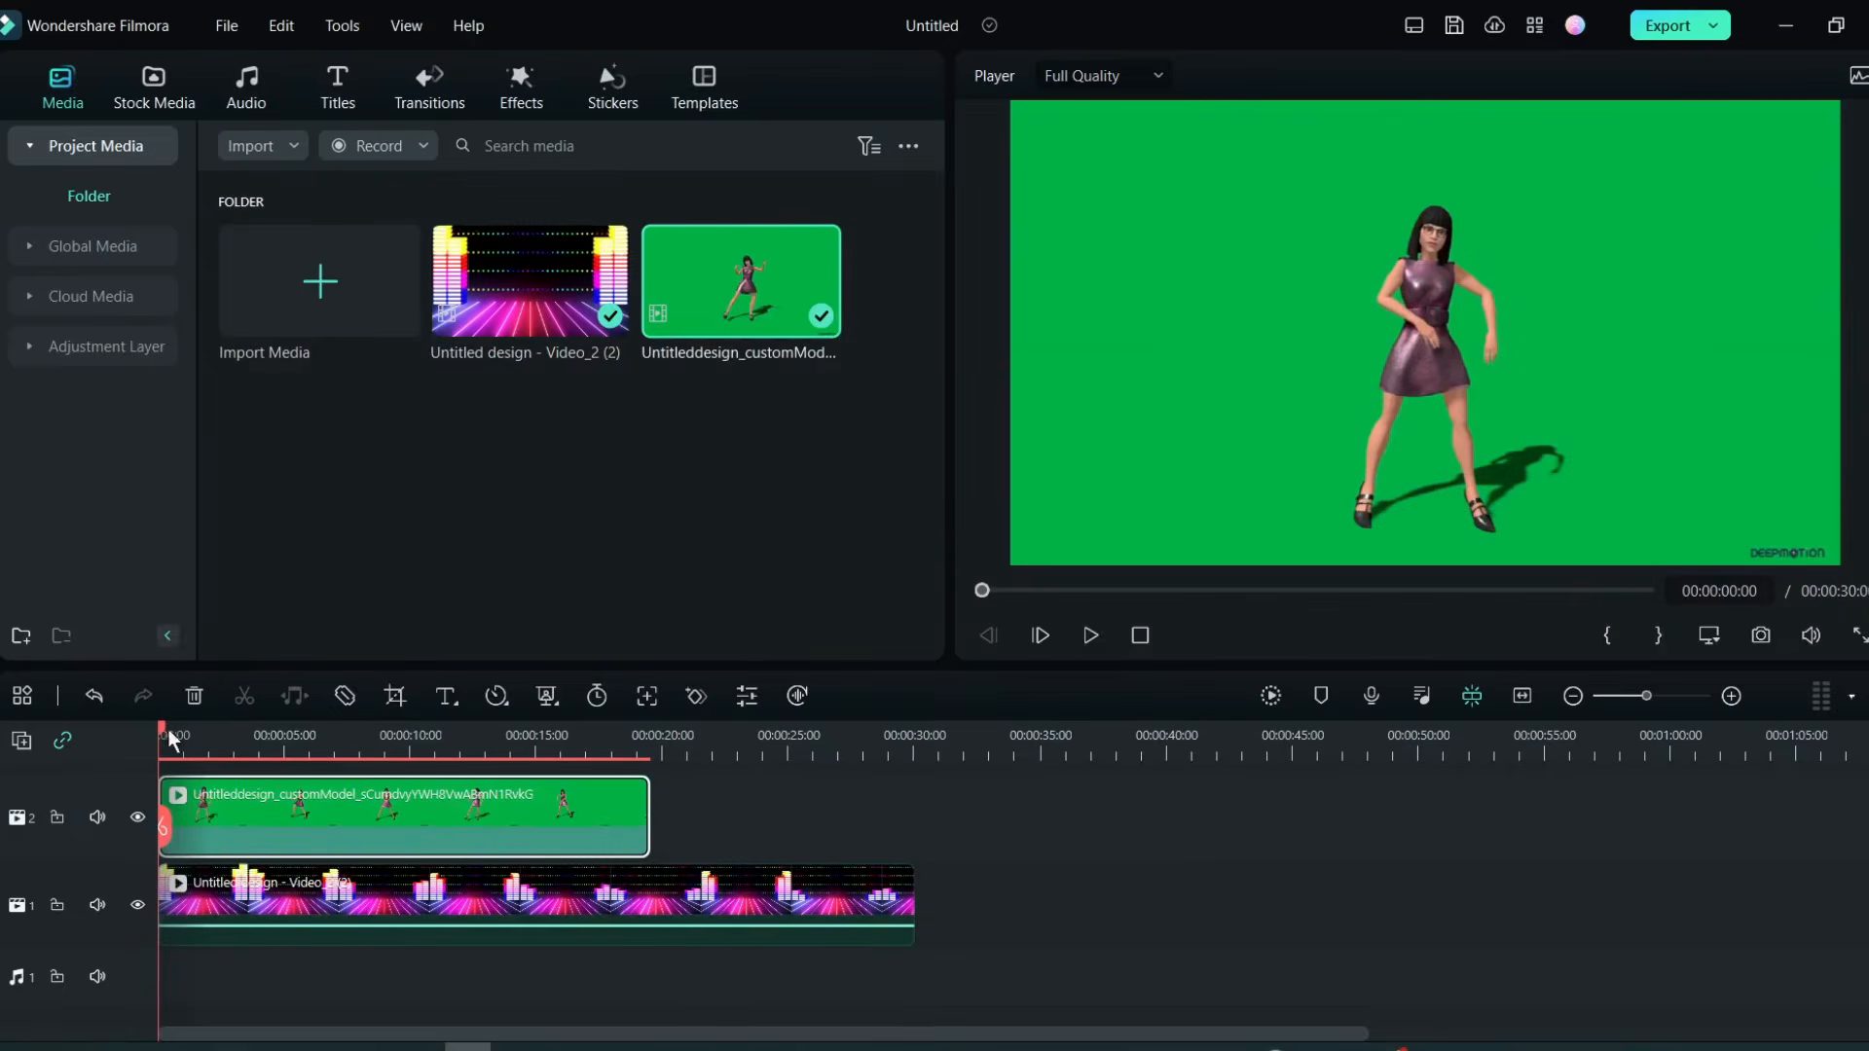
Trim the end of the neon background clip to match the length of the green-screen dance clip.
drag(168, 740, 454, 740)
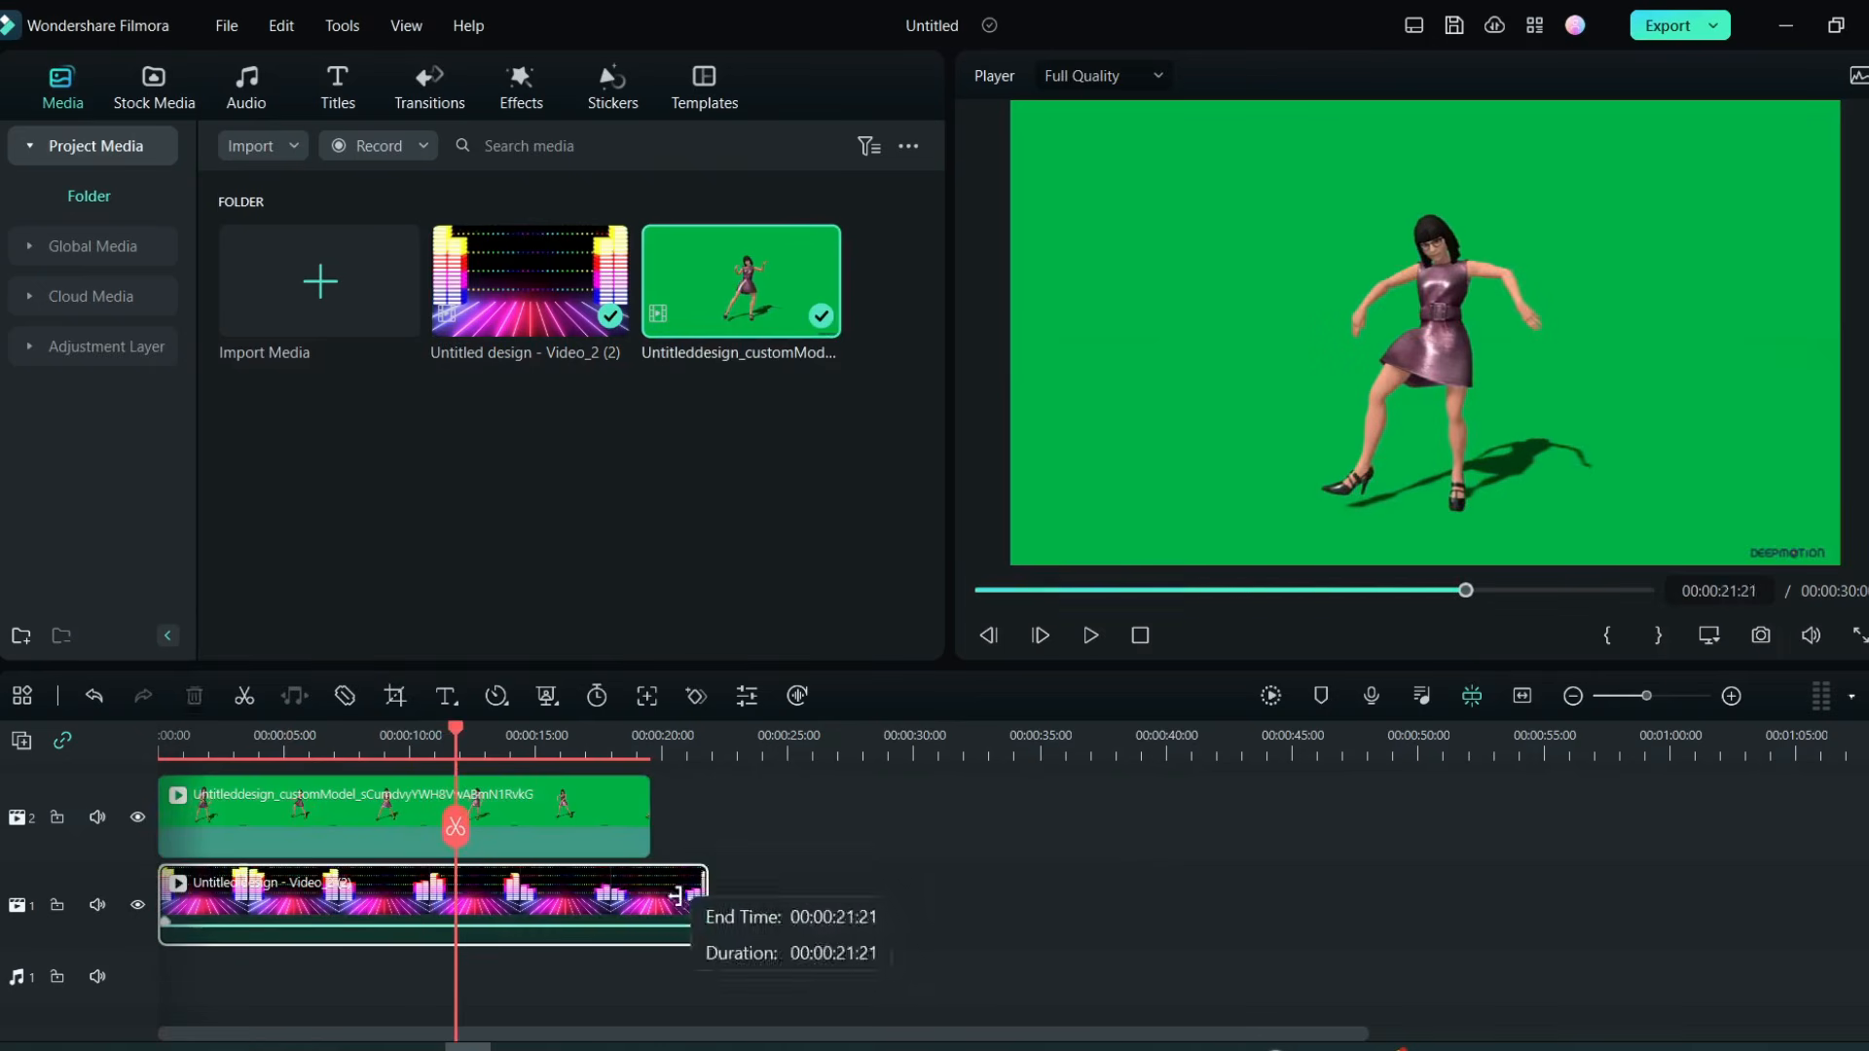
drag(677, 896, 644, 895)
Apply Chroma Key to the dance clip to remove its green background, adjusting the offset and lowering the tolerance to clean up the result.
drag(455, 735, 542, 773)
click(446, 811)
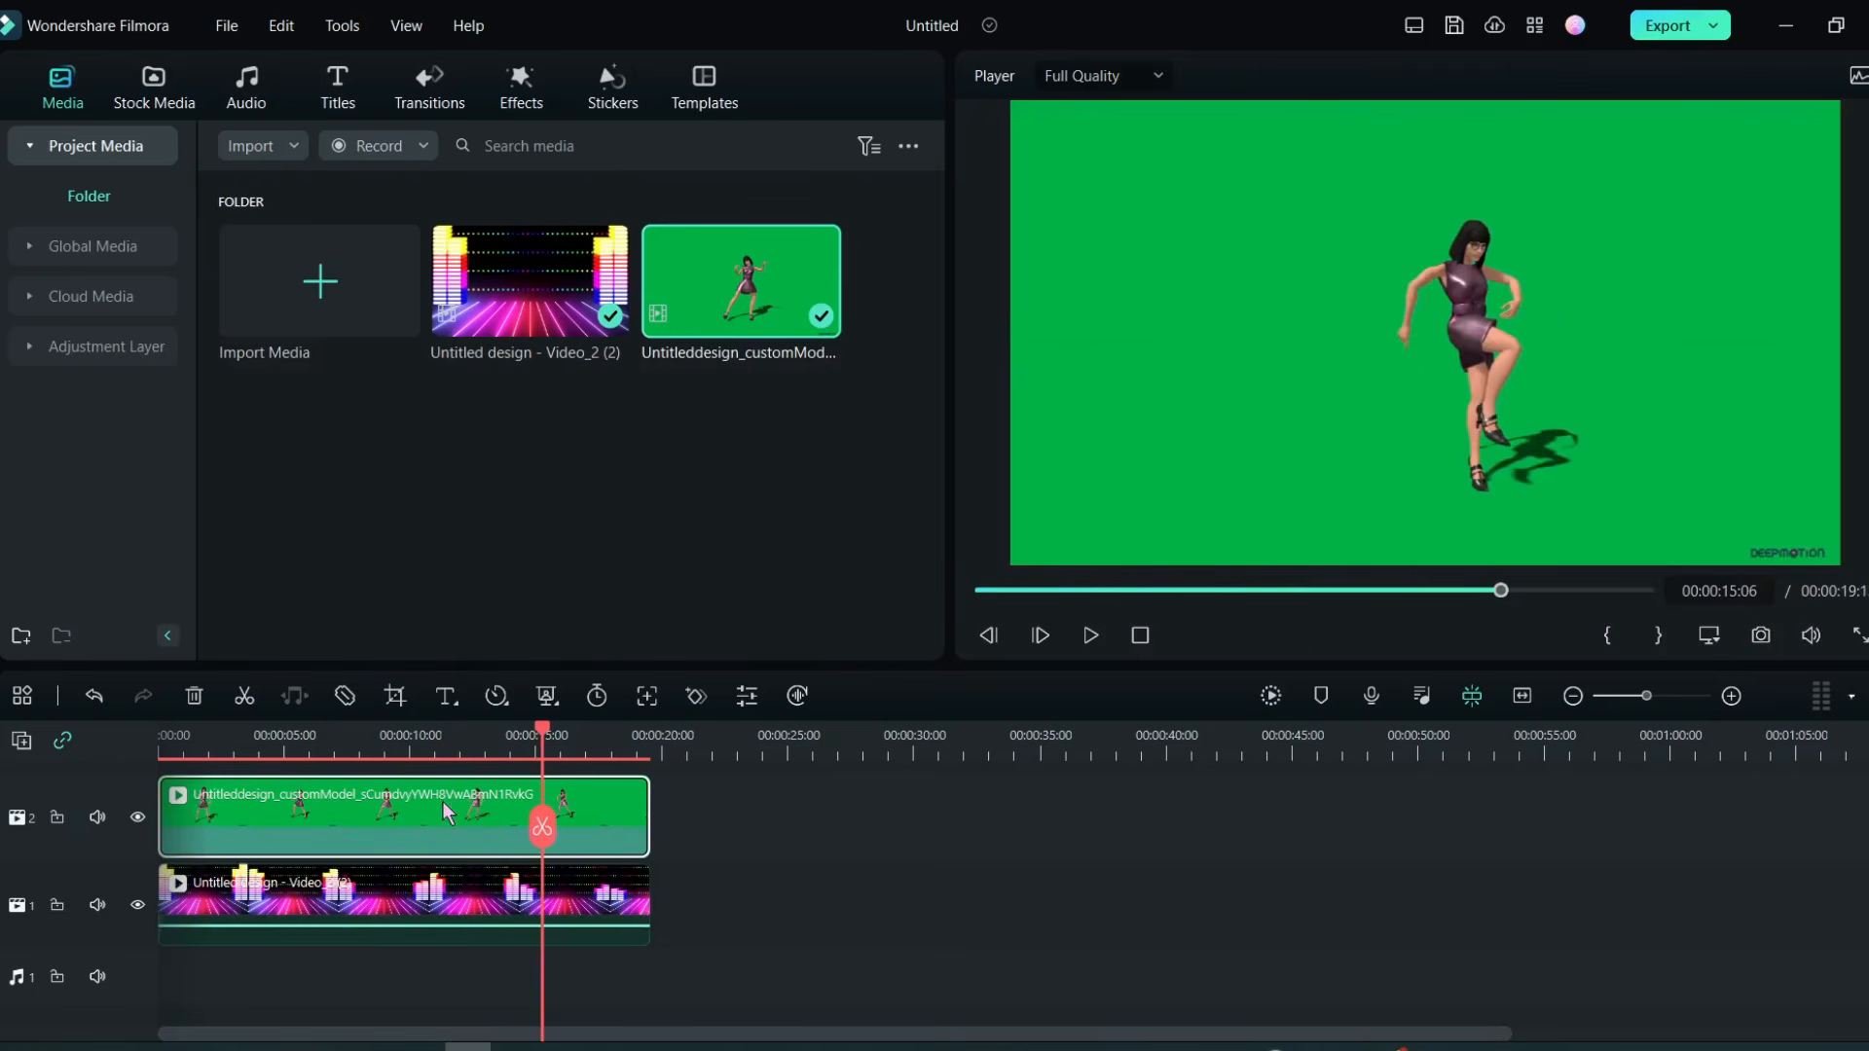
click(548, 695)
click(611, 736)
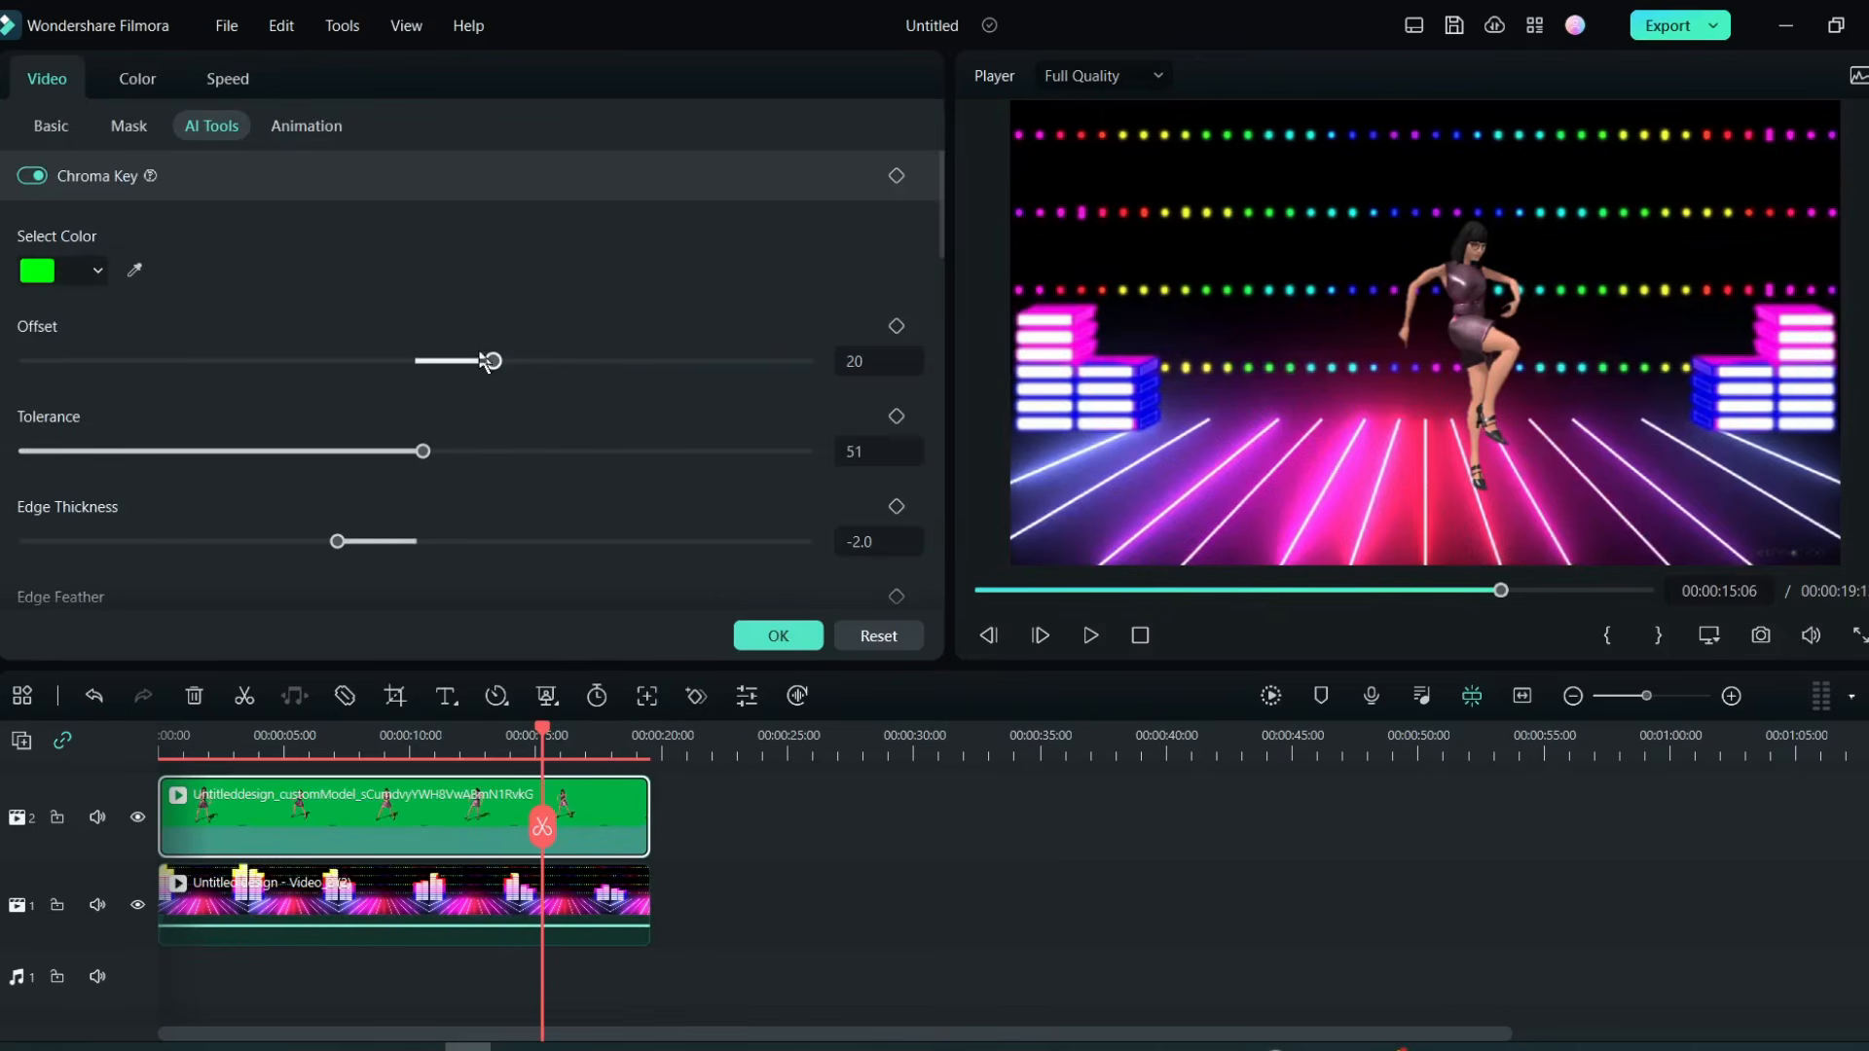
drag(448, 367, 444, 367)
drag(423, 452, 351, 454)
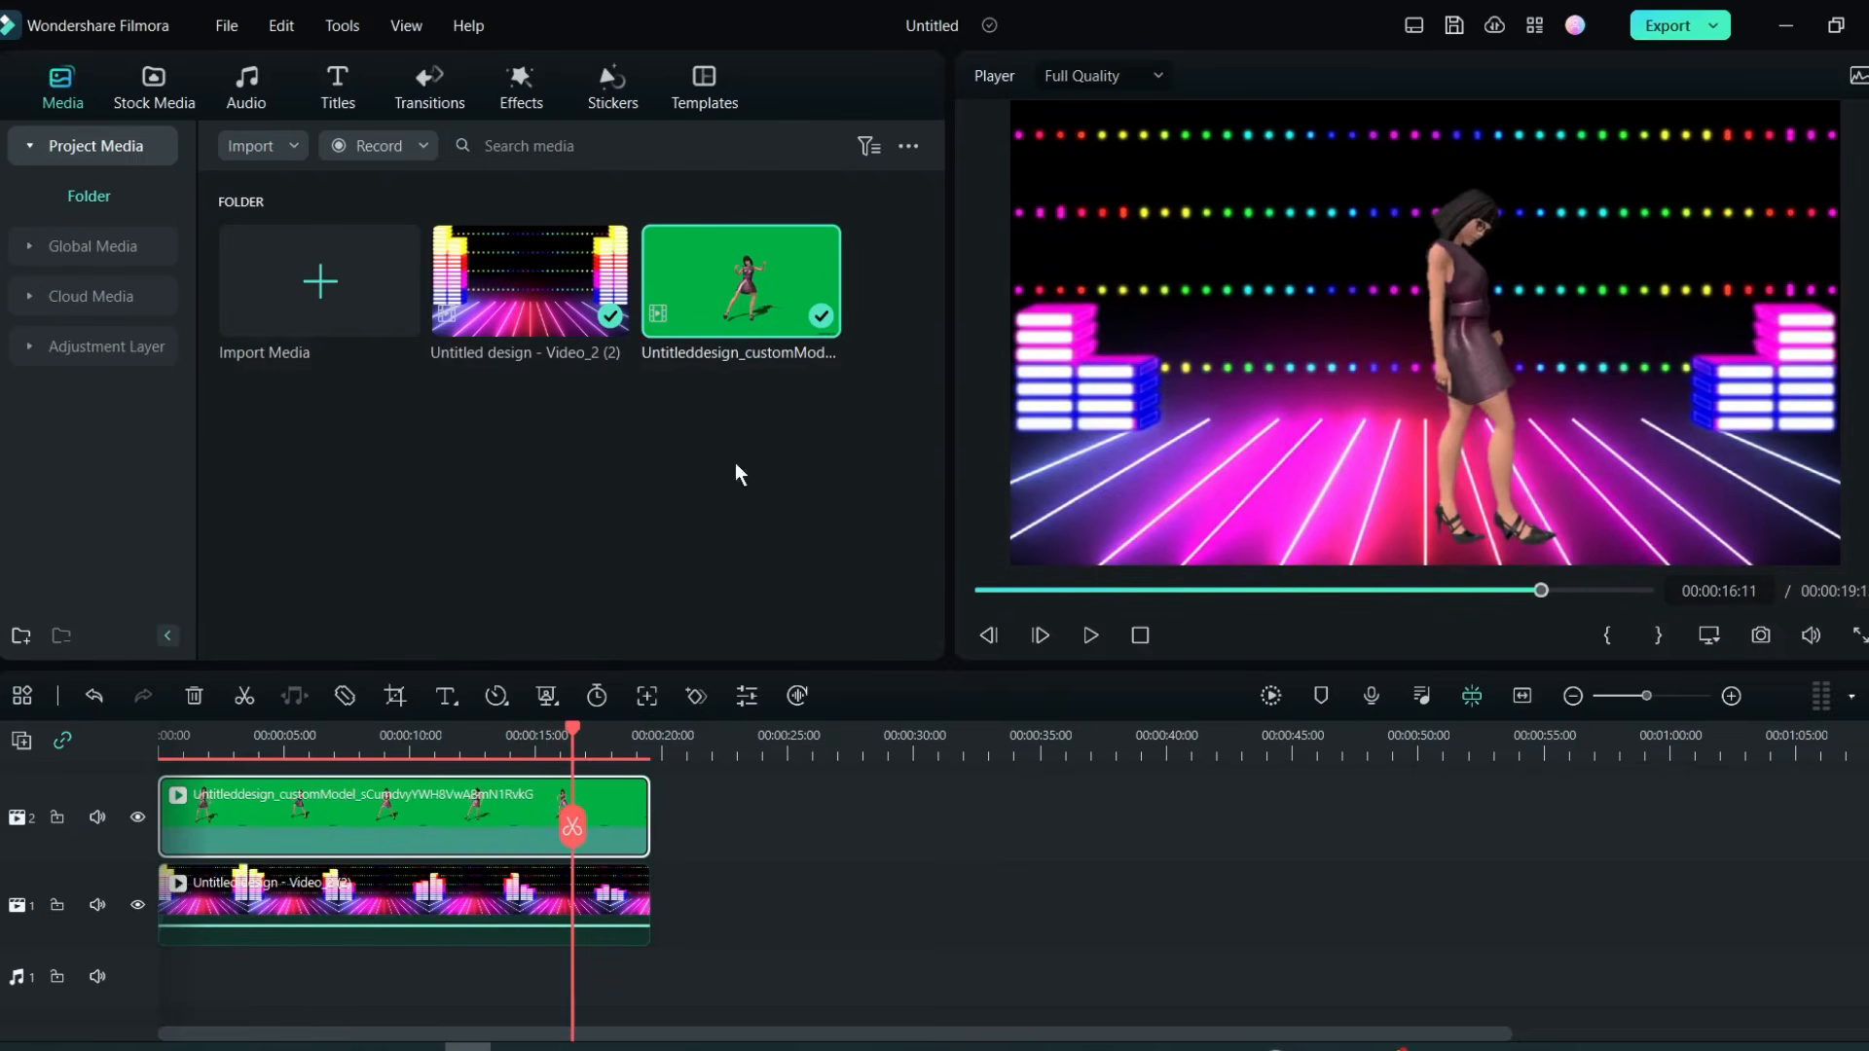
Switch to YouTube Studio's audio library, filter for Hip-Hop & Rap and Dance & Electronic, and bring the track "I Had a Feeling" into Filmora.
click(336, 1045)
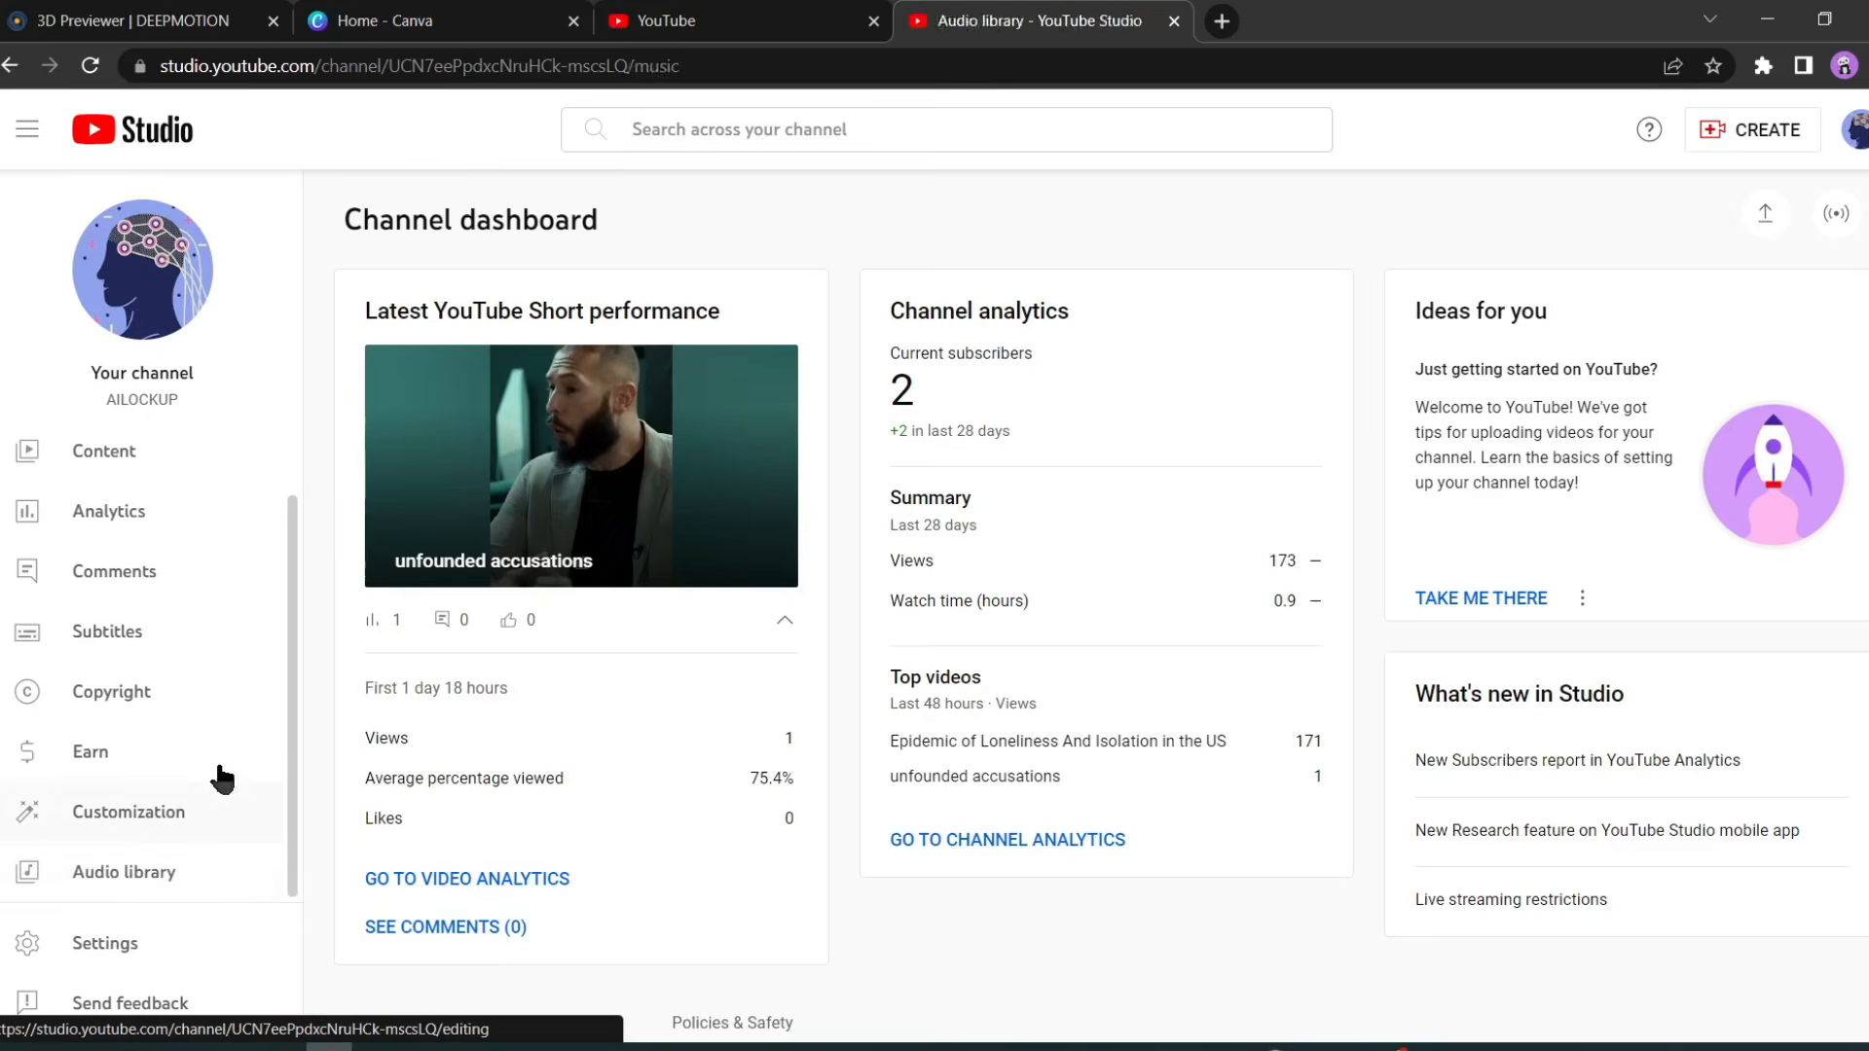
click(421, 447)
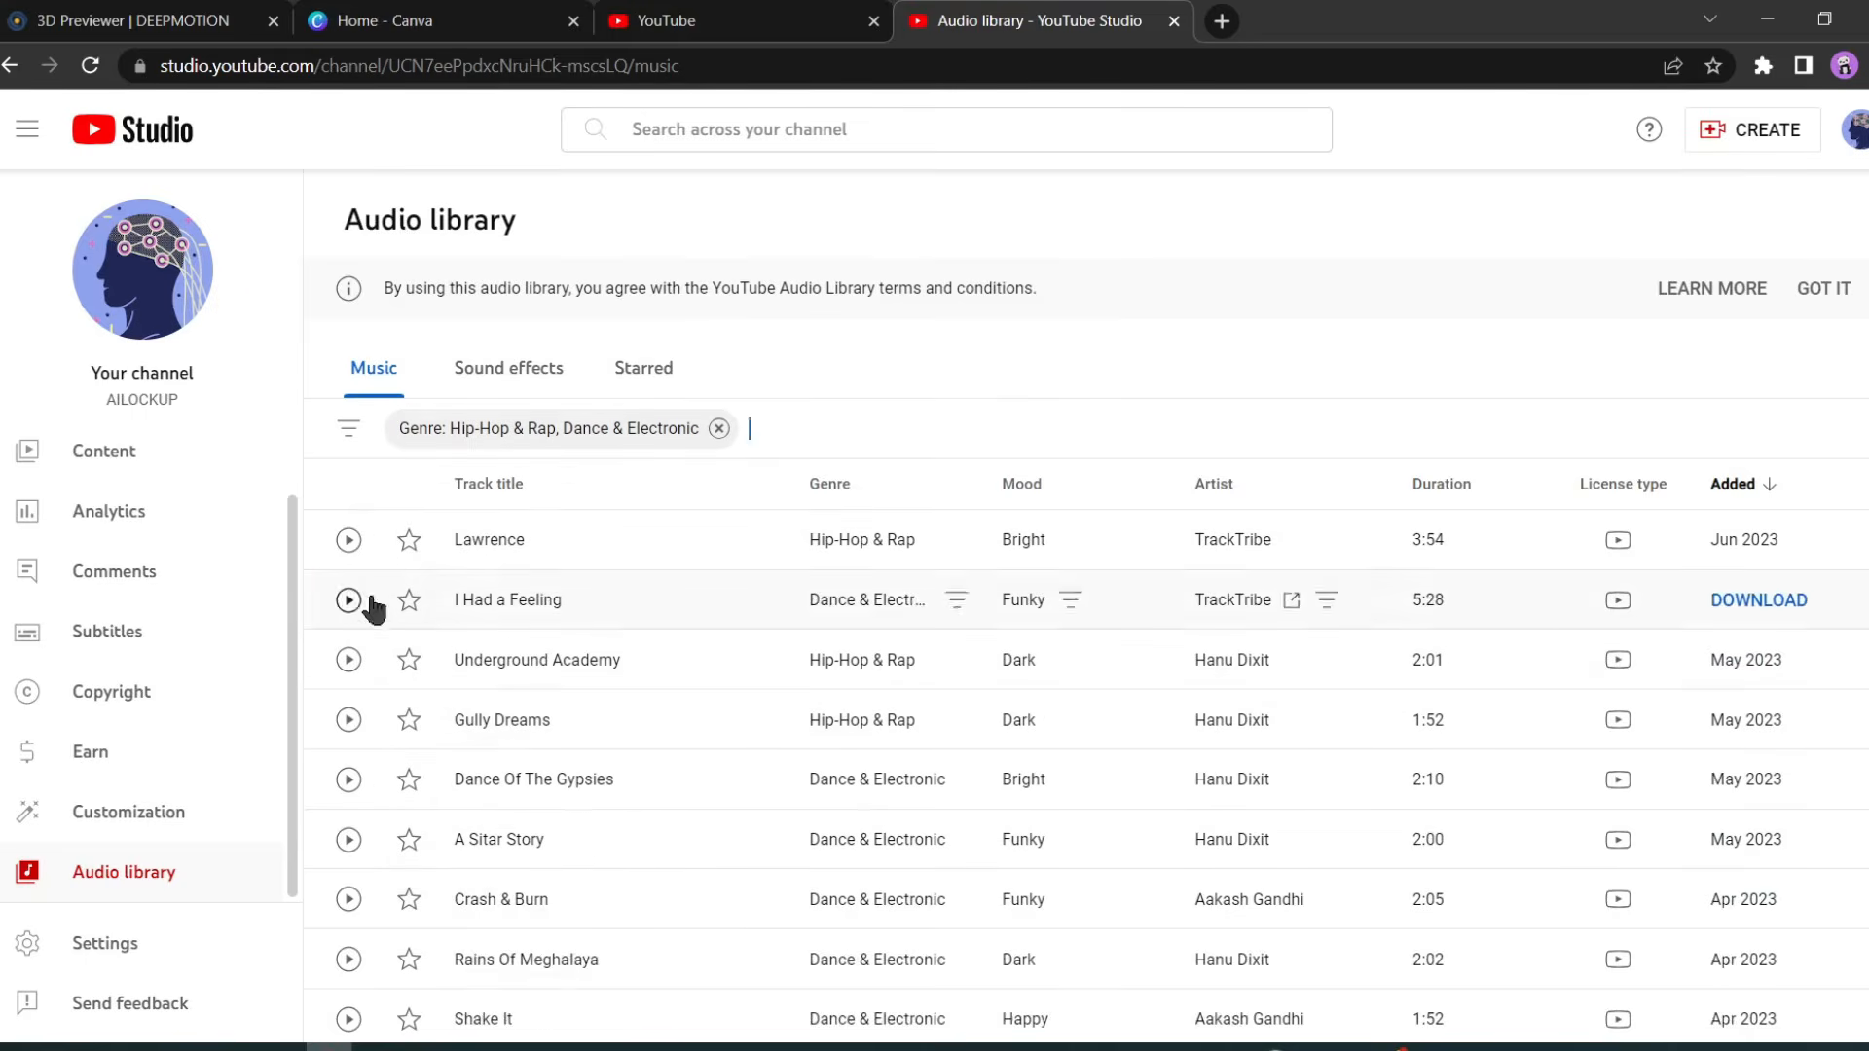
click(356, 600)
click(1008, 1000)
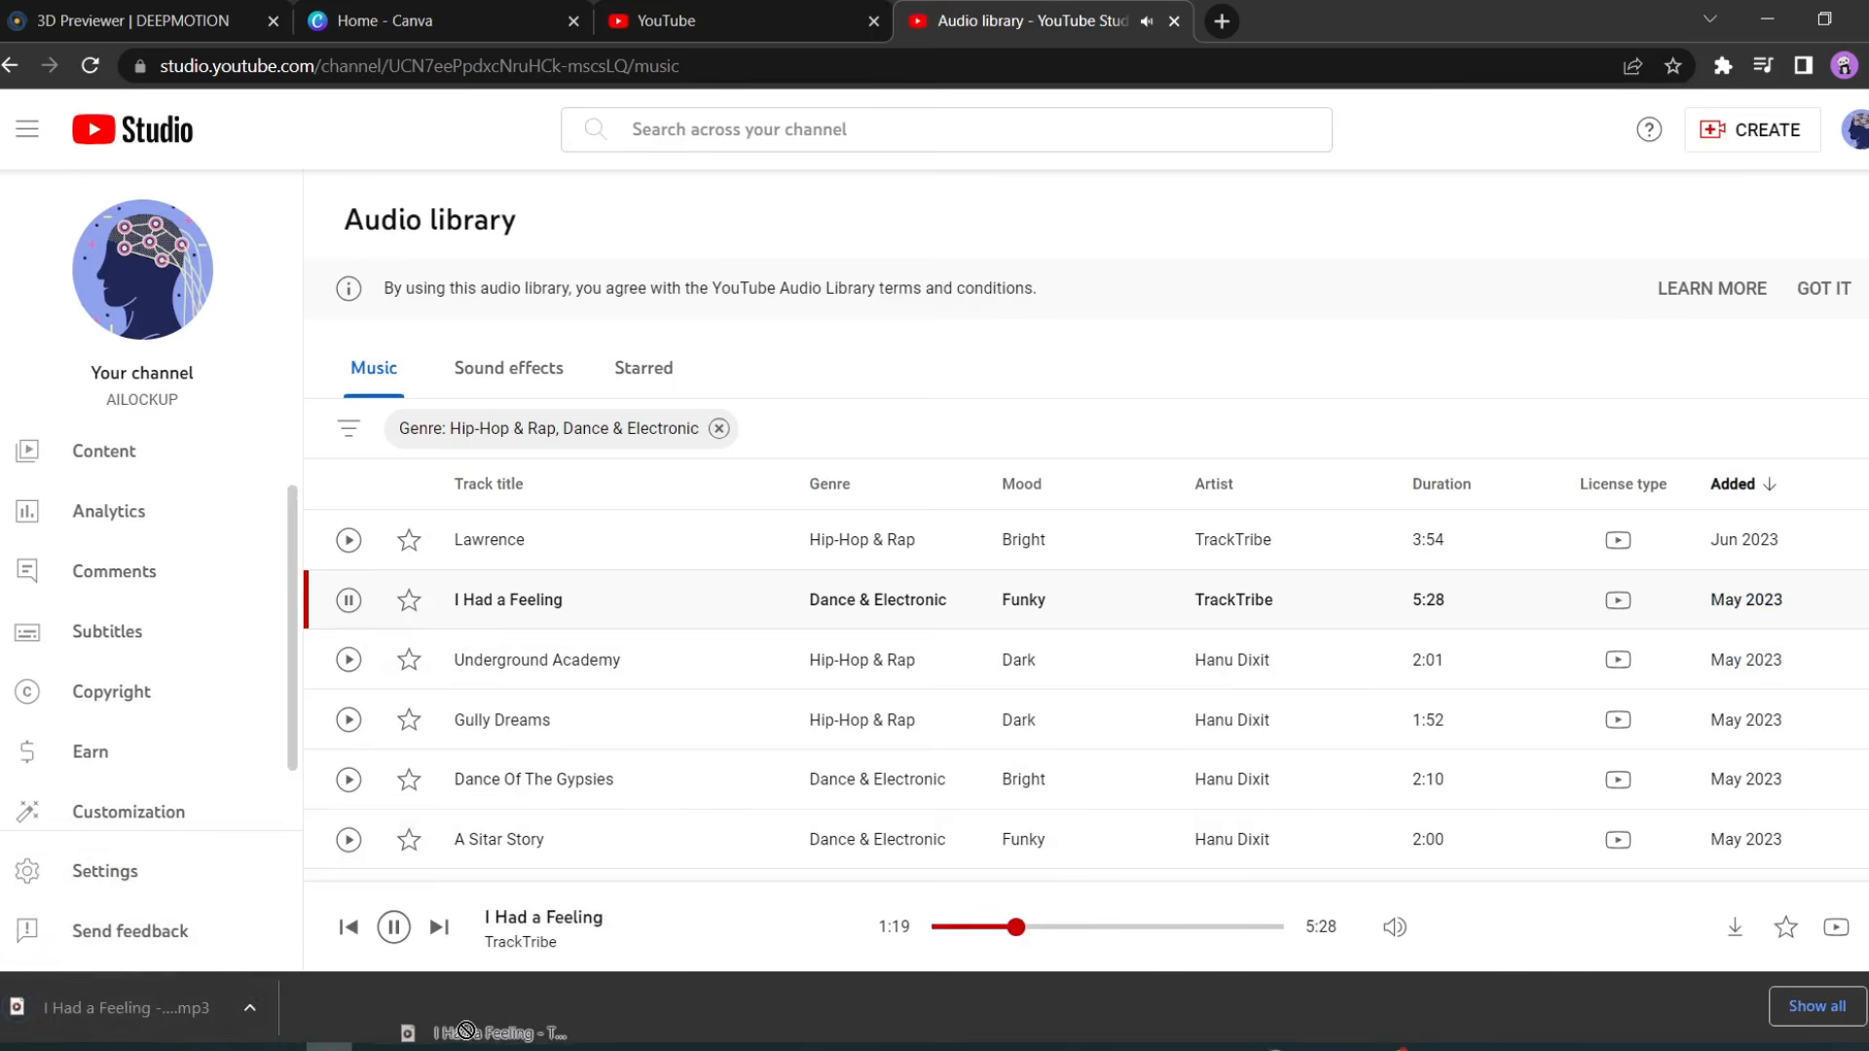
click(474, 1045)
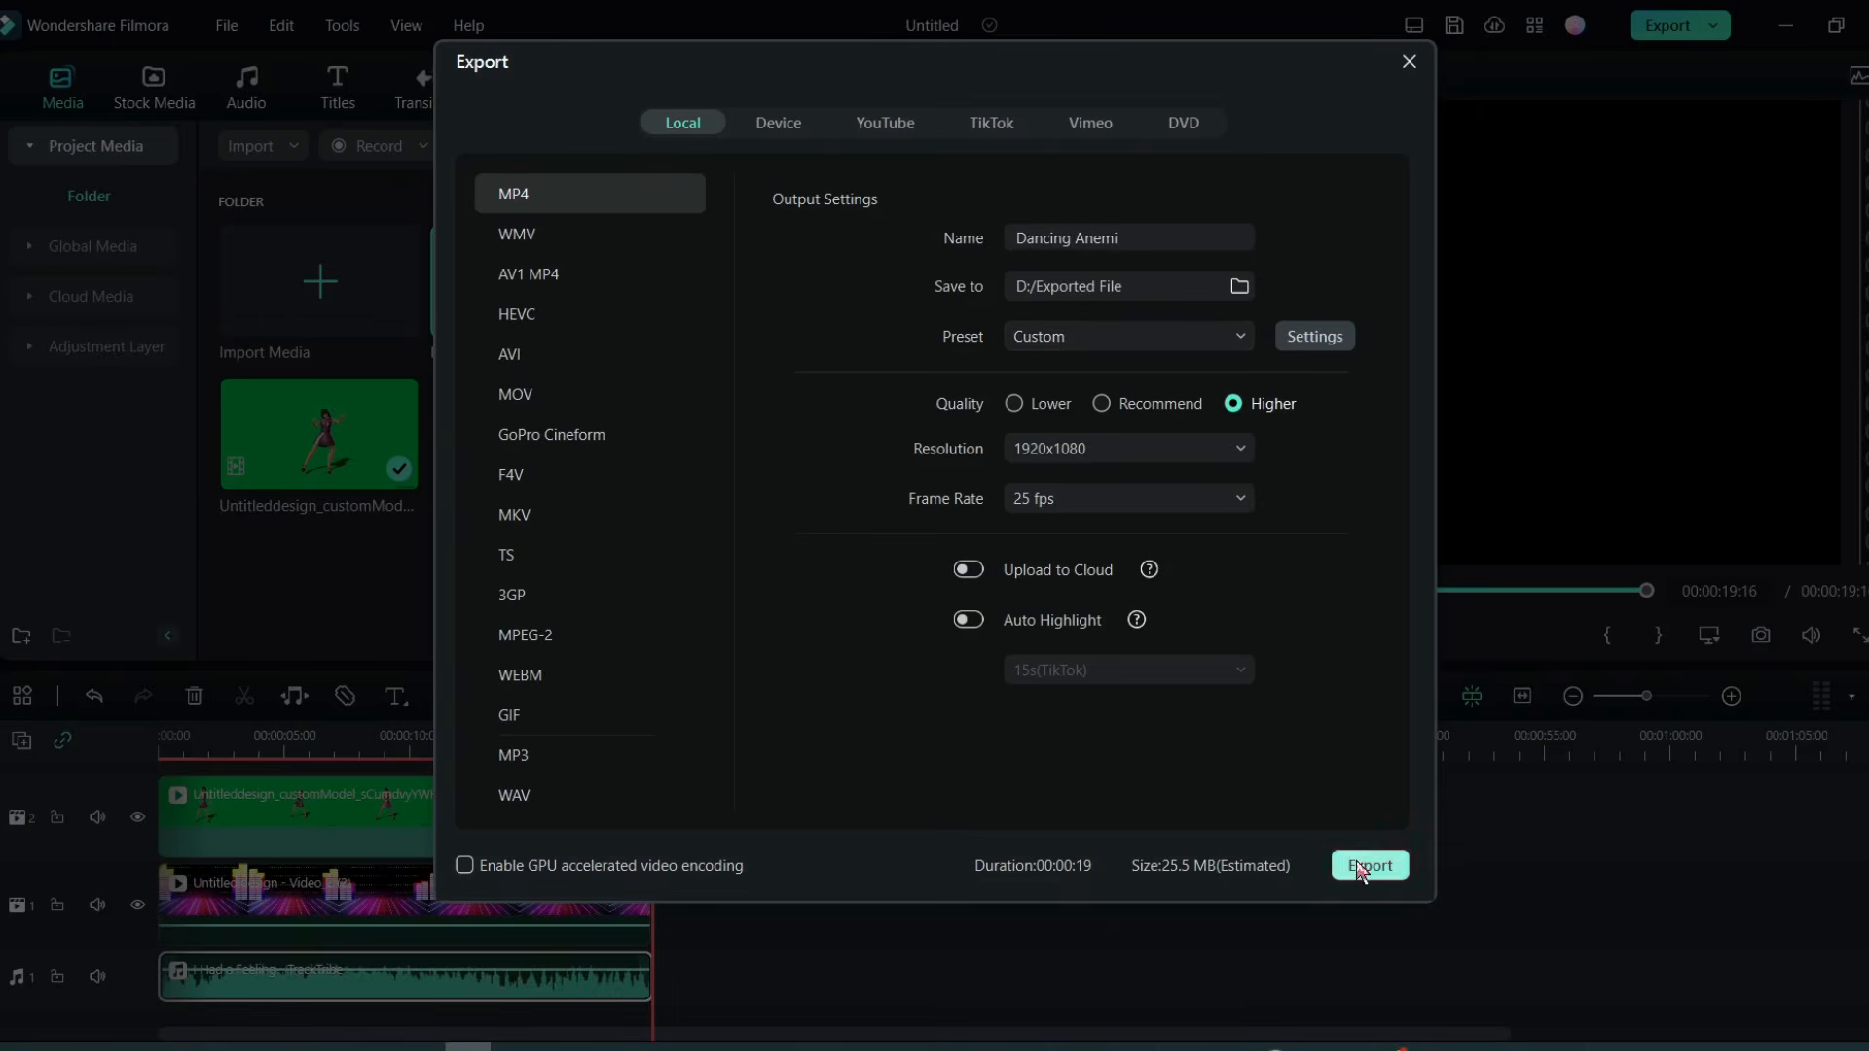
Export the video as Dancing Anemi in MP4 at 1920x1080, 25 fps and Higher quality, and play the exported file.
click(1367, 866)
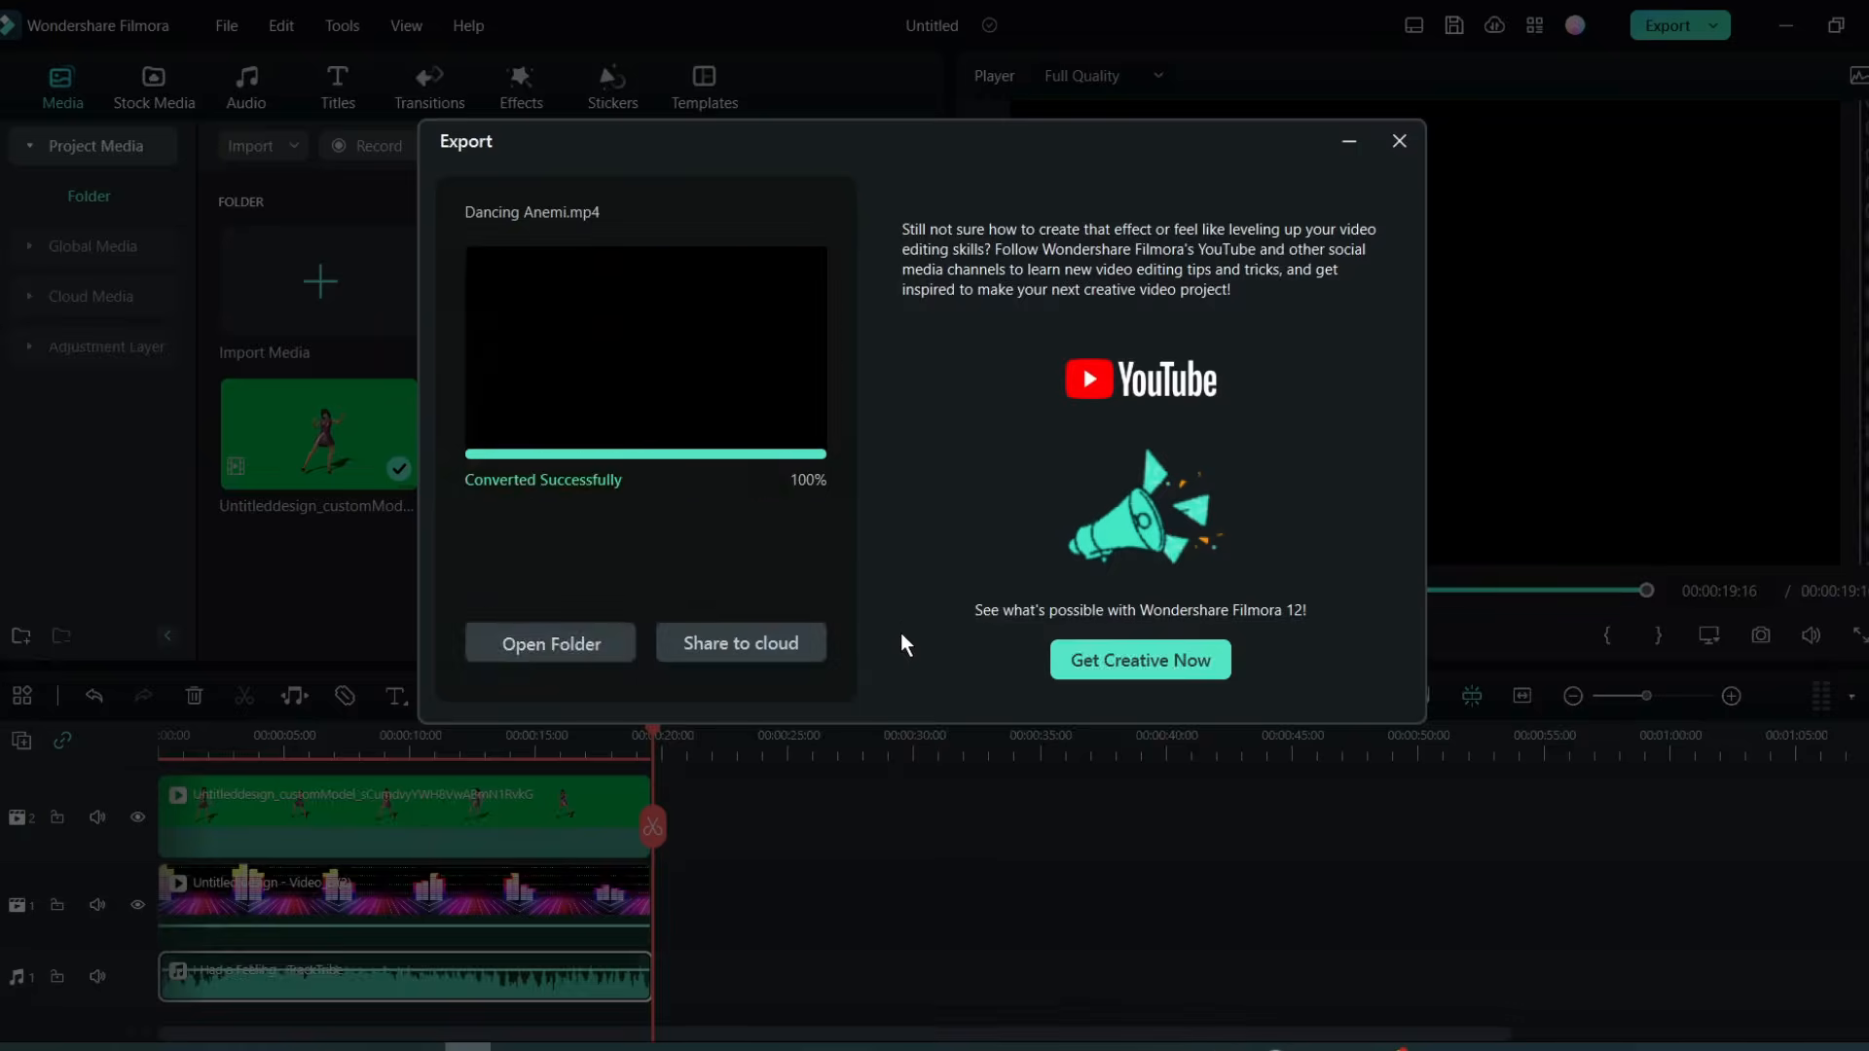
click(551, 643)
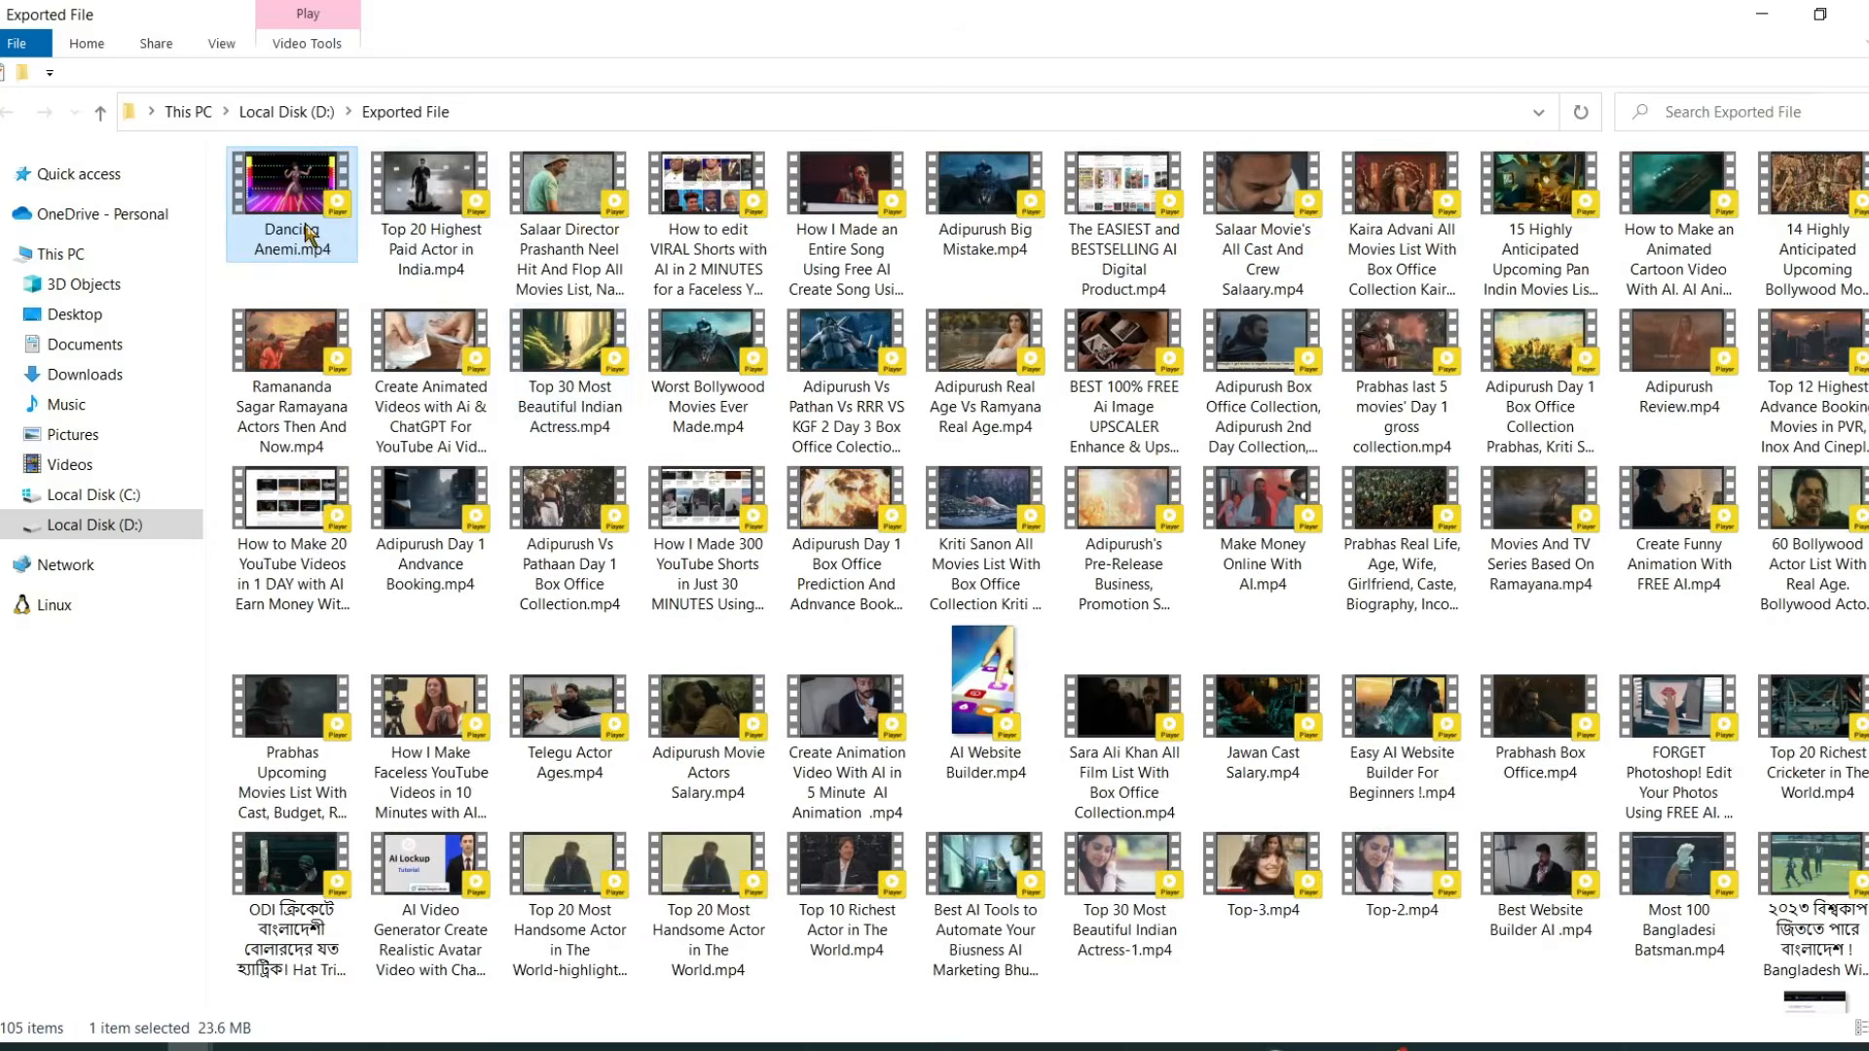
double_click(306, 224)
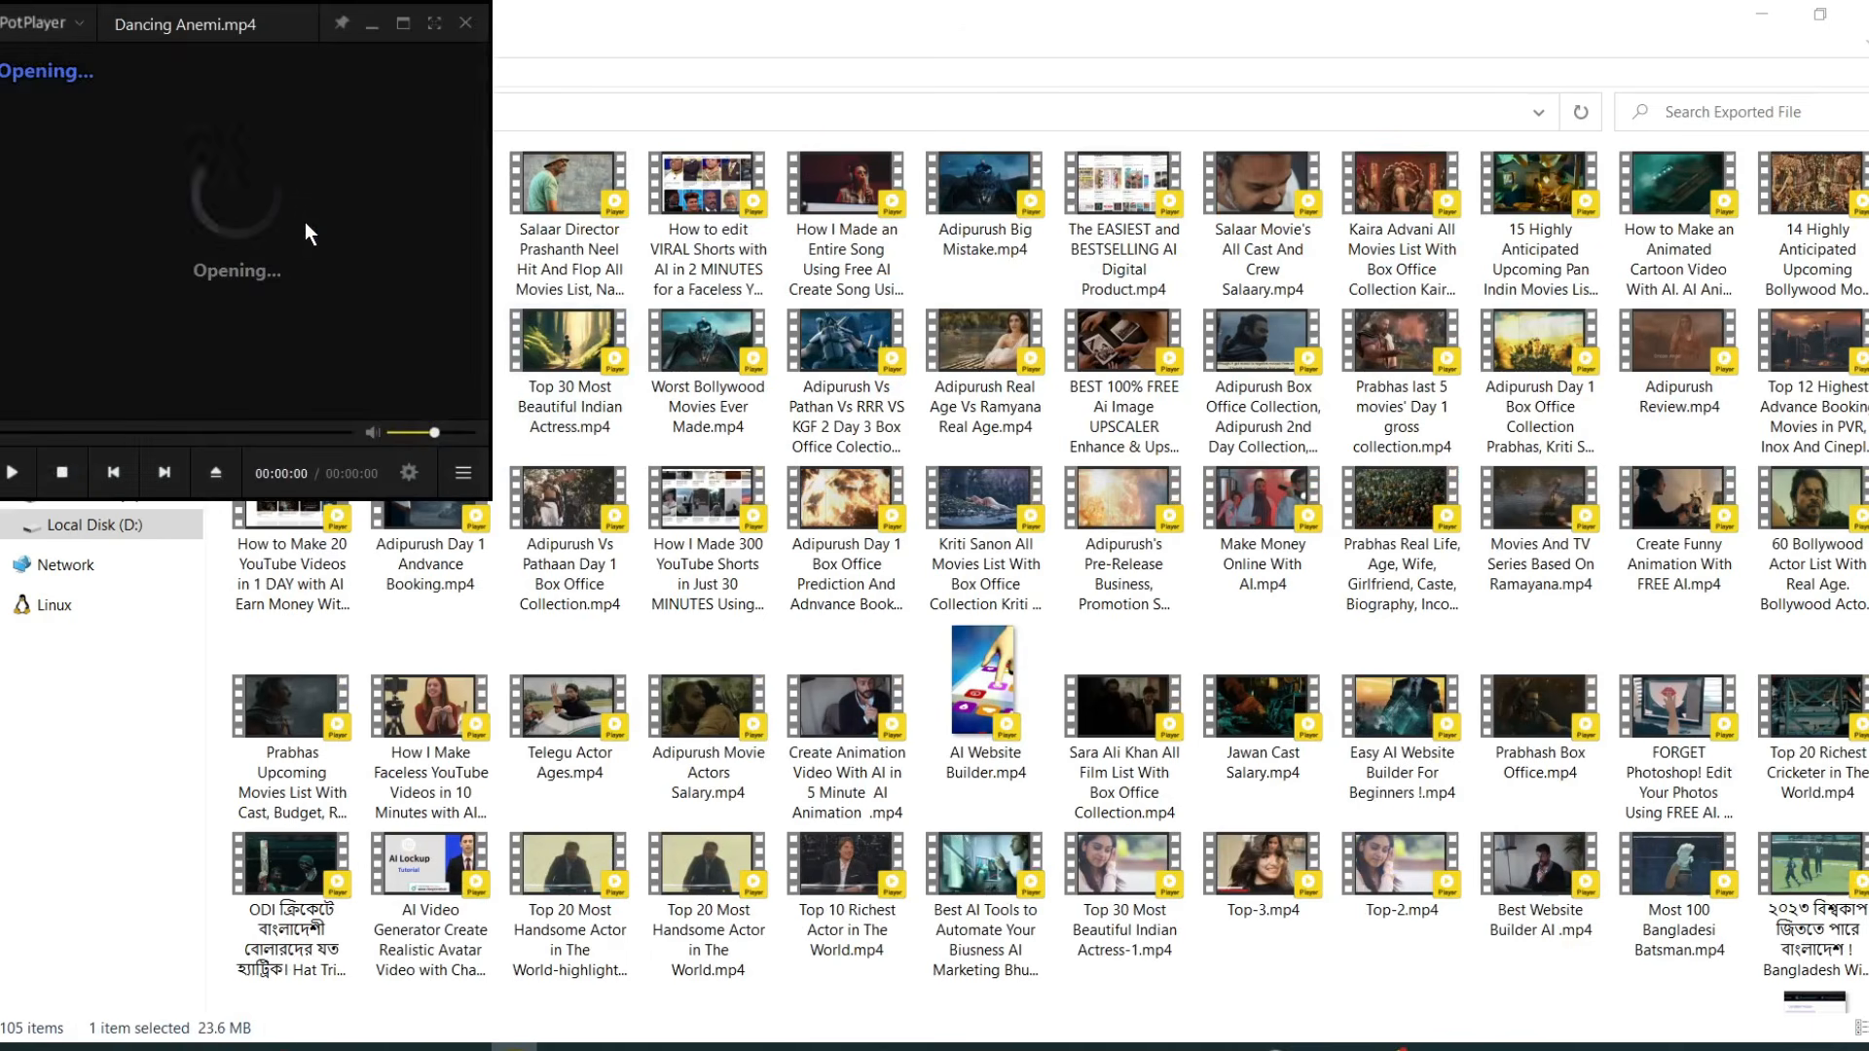